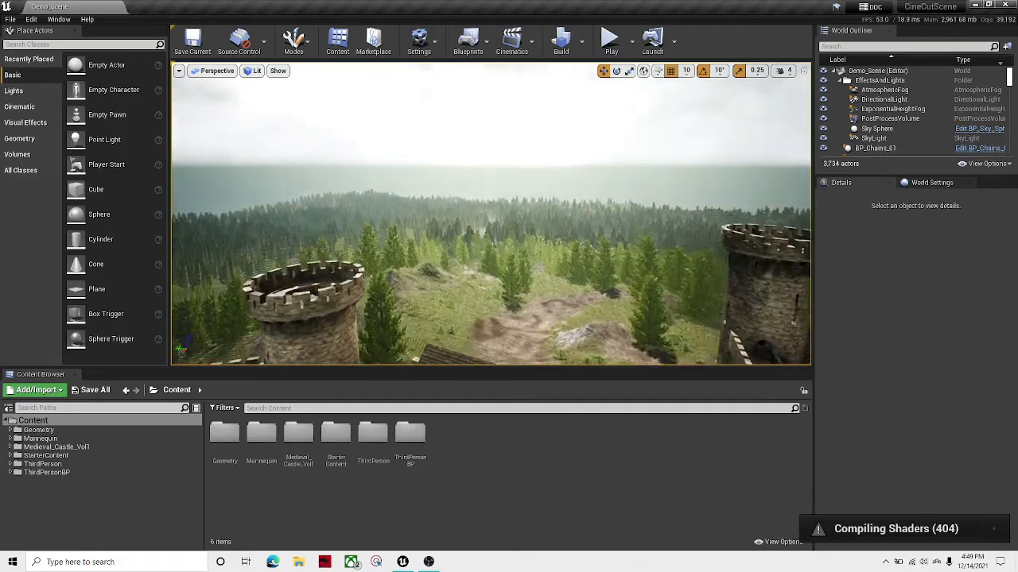
- Find the Cine Camera Actor by searching for "Cine" and place one on the castle courtyard ground
{"action": "right_click_drag", "start_coordinate": [491, 213], "coordinate": [300, 213]}
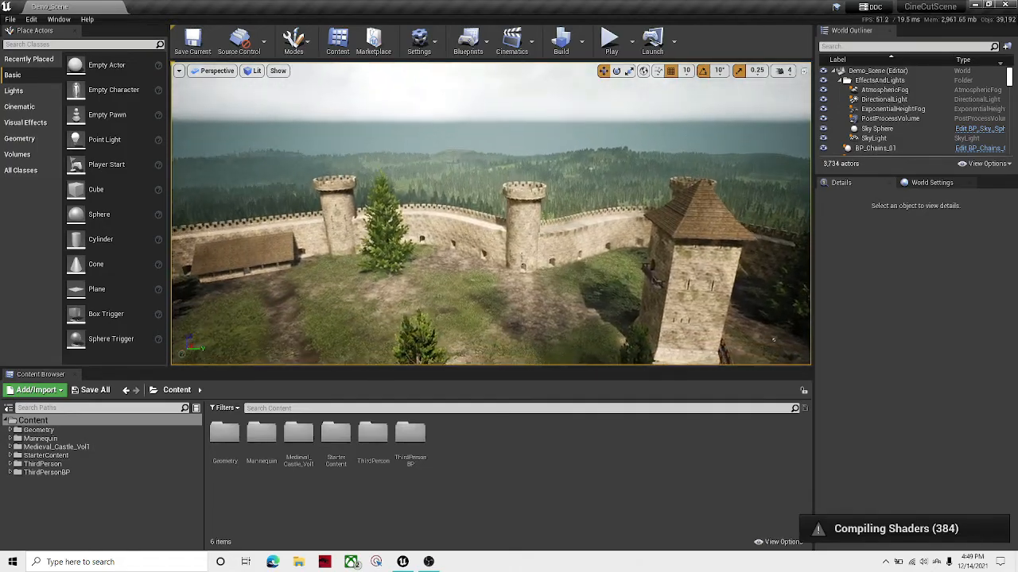
{"action": "right_click_drag", "start_coordinate": [491, 213], "coordinate": [445, 309]}
{"action": "right_click_drag", "start_coordinate": [490, 213], "coordinate": [459, 70]}
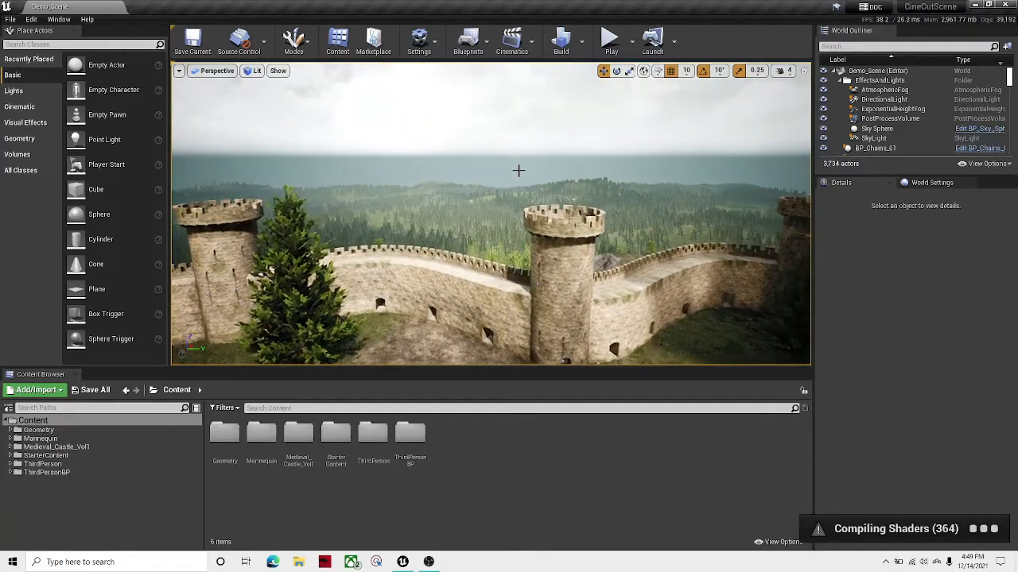
{"action": "left_click", "coordinate": [568, 197]}
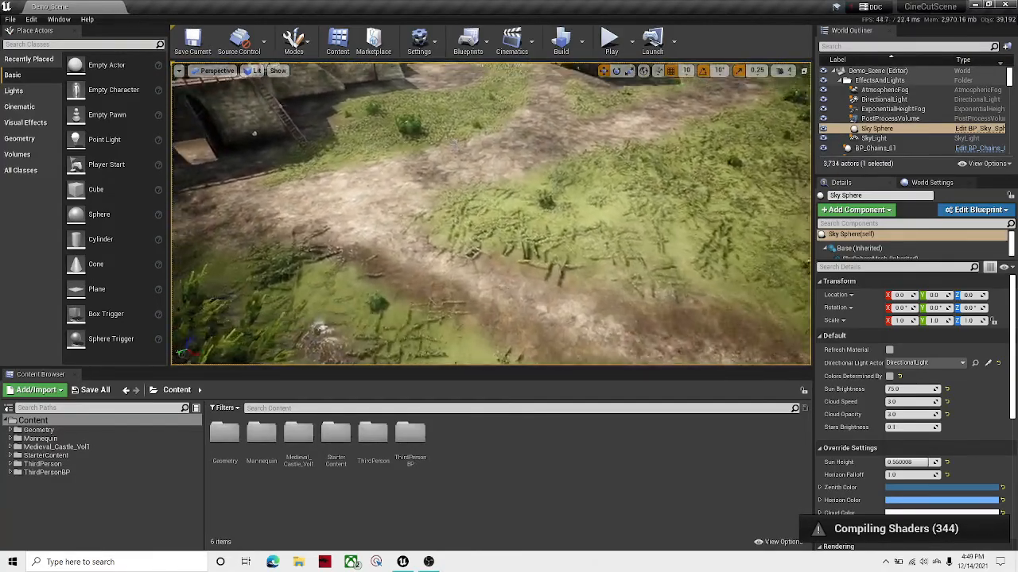
{"action": "right_click_drag", "start_coordinate": [491, 213], "coordinate": [617, 146]}
{"action": "right_click_drag", "start_coordinate": [628, 318], "coordinate": [629, 342]}
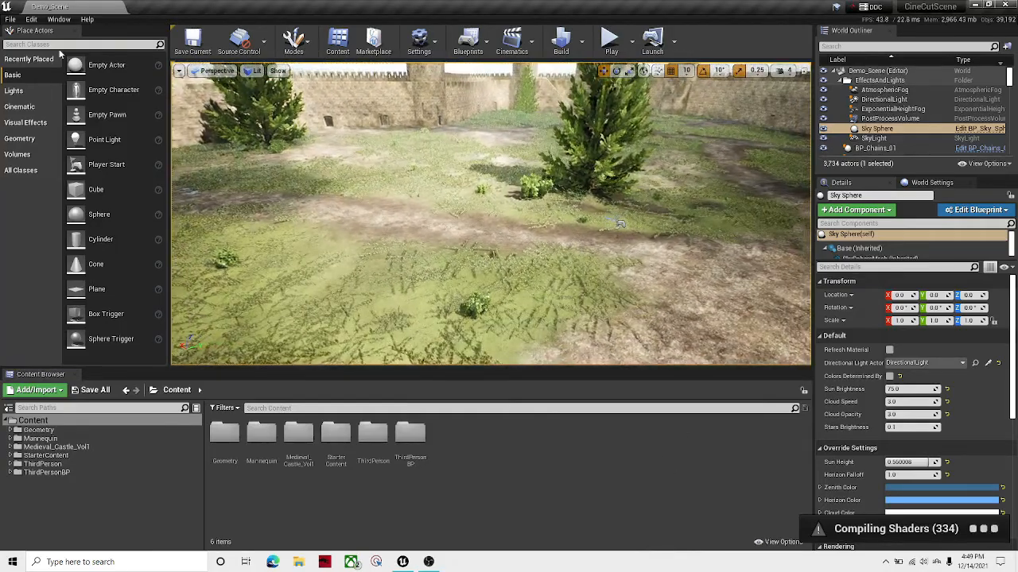
{"action": "left_click", "coordinate": [67, 45]}
{"action": "type", "text": "Cine"}
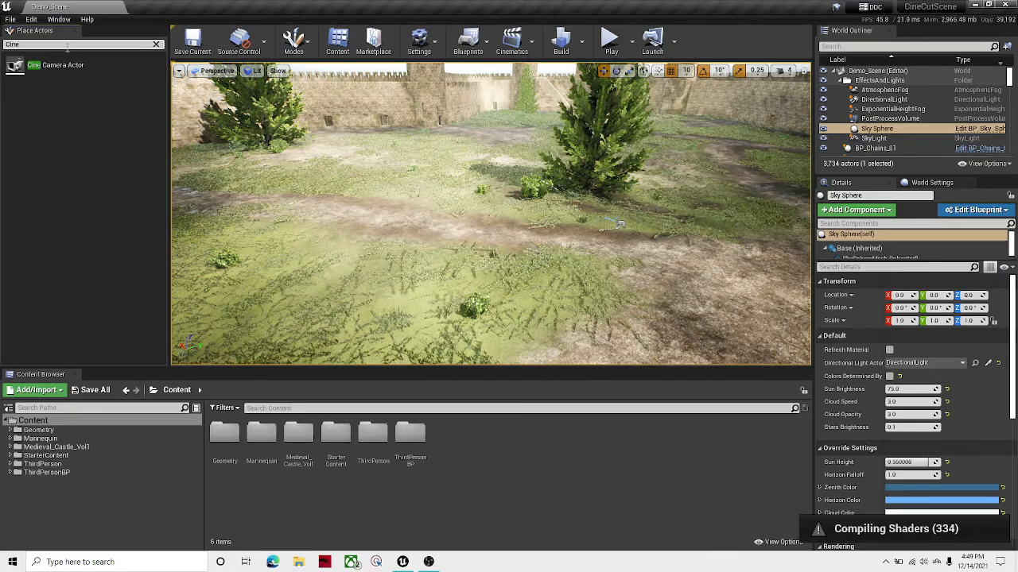
{"action": "left_click_drag", "start_coordinate": [56, 65], "coordinate": [593, 270]}
- Move the cine camera actor across the courtyard to the castle gatehouse
{"action": "right_click_drag", "start_coordinate": [521, 292], "coordinate": [572, 286]}
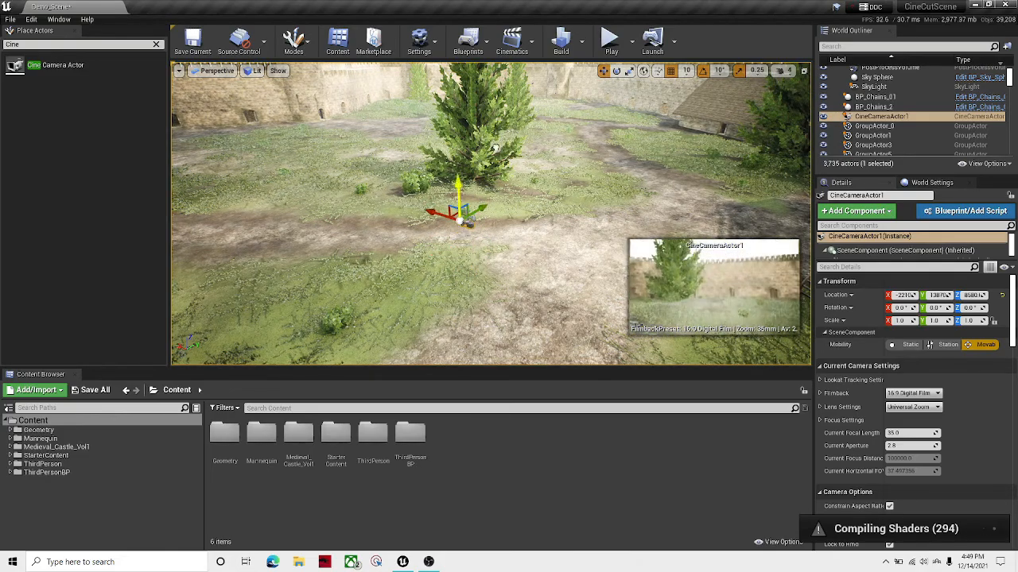
{"action": "right_click_drag", "start_coordinate": [521, 292], "coordinate": [502, 322]}
{"action": "scroll", "coordinate": [920, 397], "scroll_direction": "down", "scroll_amount": 10}
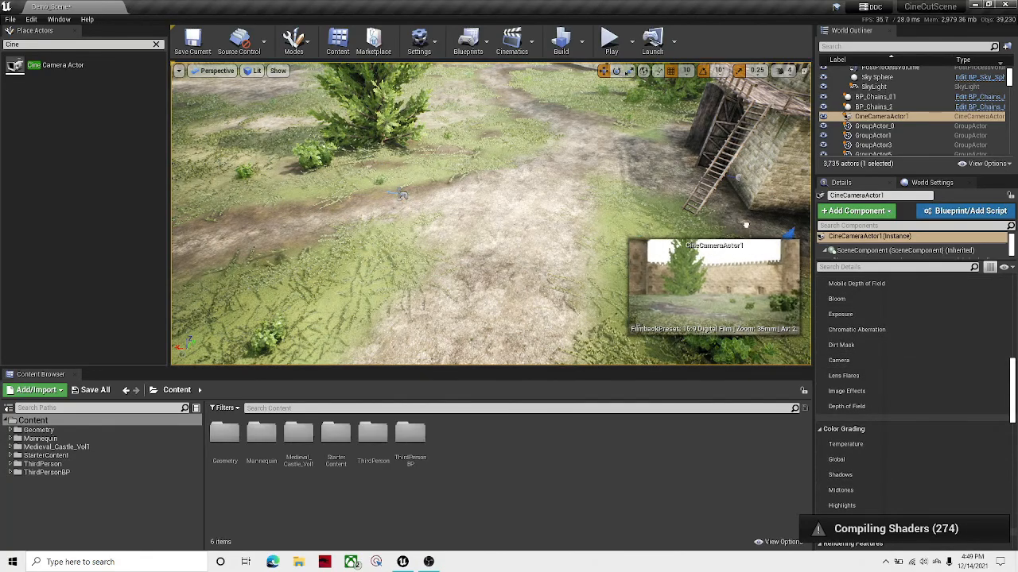
{"action": "right_click_drag", "start_coordinate": [540, 234], "coordinate": [684, 230]}
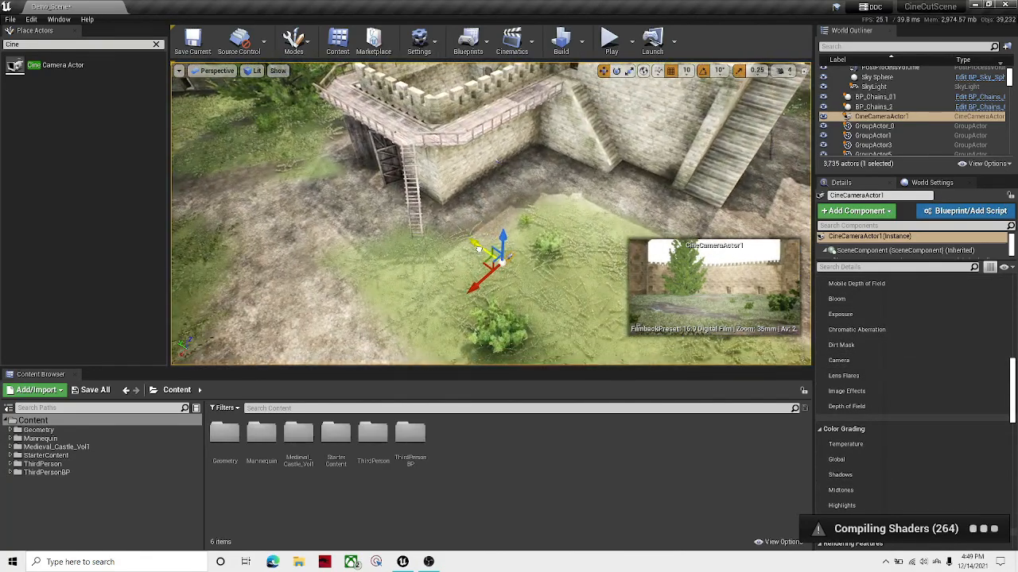
{"action": "right_click_drag", "start_coordinate": [377, 162], "coordinate": [550, 279]}
{"action": "right_click_drag", "start_coordinate": [550, 215], "coordinate": [519, 368]}
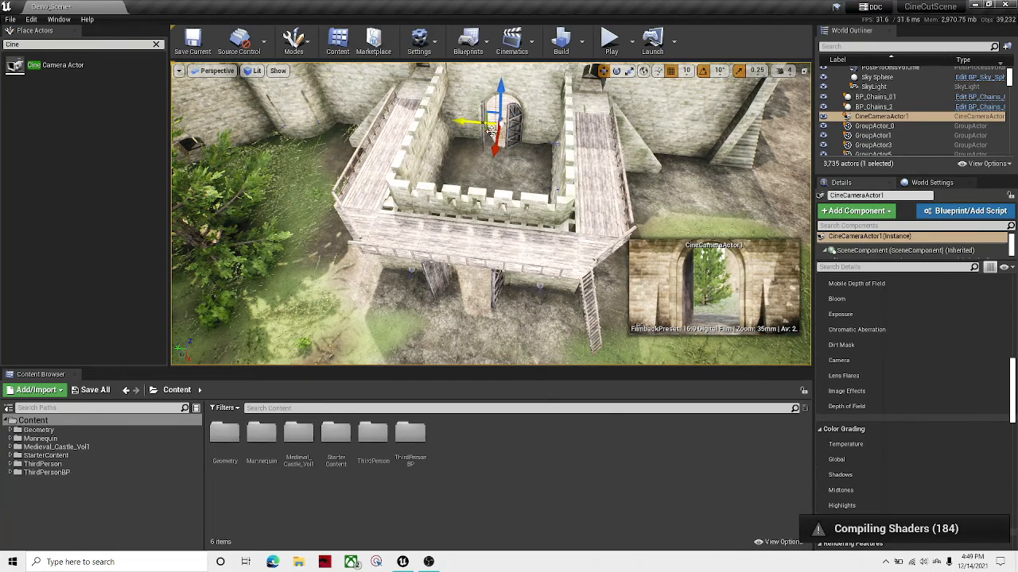
- Position the cine camera in the gateway and rotate it 180° about Z so it faces out over the drawbridge
{"action": "key", "text": "w"}
{"action": "right_click_drag", "start_coordinate": [491, 132], "coordinate": [502, 94]}
{"action": "key", "text": "w"}
{"action": "key", "text": "s"}
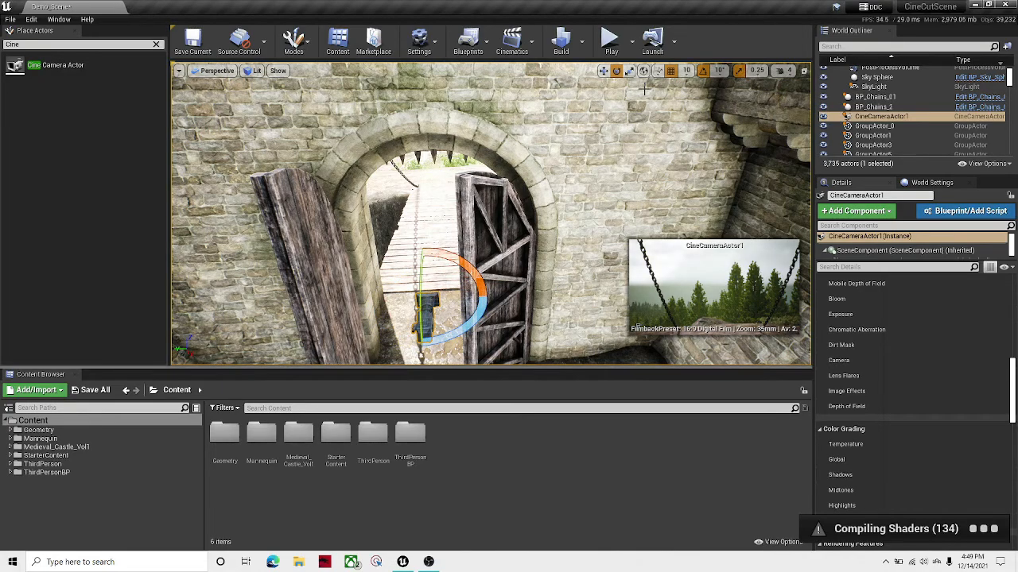
{"action": "key", "text": "w"}
{"action": "right_click_drag", "start_coordinate": [644, 89], "coordinate": [674, 107]}
{"action": "key", "text": "a"}
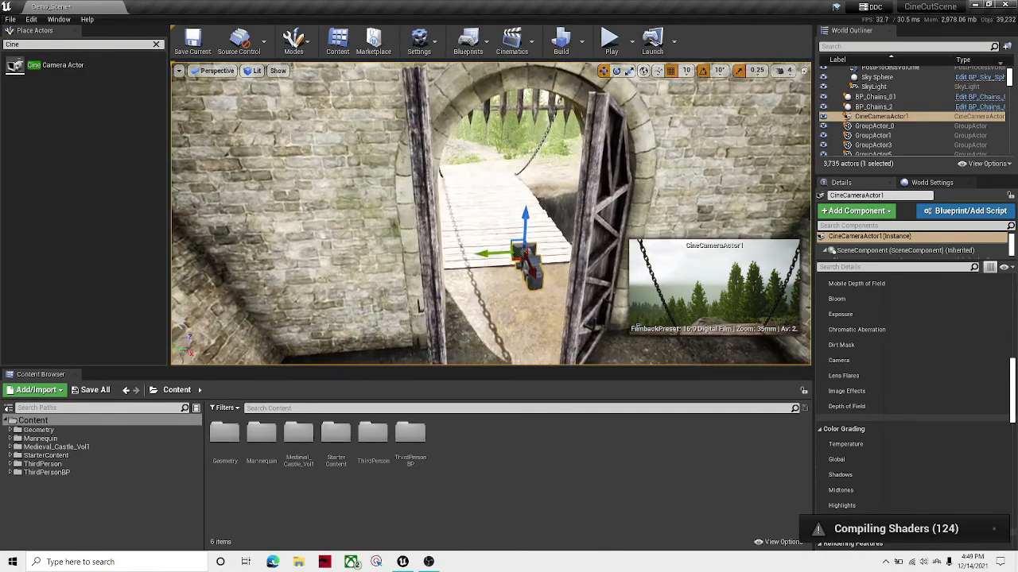
- Lower the cine camera slightly between the open gate doors and check its placement from several angles
{"action": "right_click", "coordinate": [495, 239]}
{"action": "left_click", "coordinate": [485, 255]}
{"action": "left_click", "coordinate": [521, 269]}
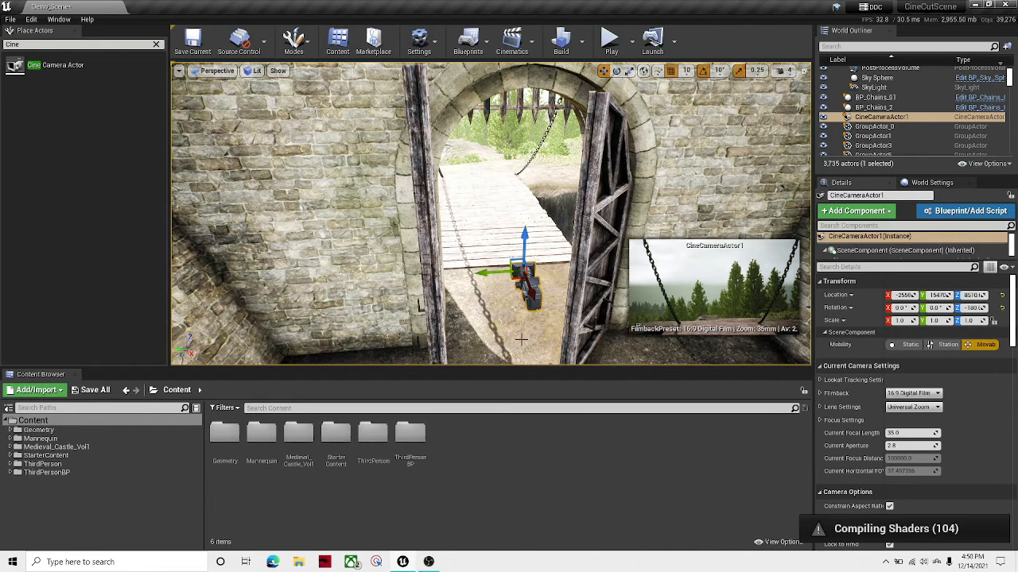
{"action": "key", "text": "d"}
{"action": "right_click_drag", "start_coordinate": [522, 340], "coordinate": [182, 338]}
{"action": "key", "text": "w"}
{"action": "key", "text": "w"}
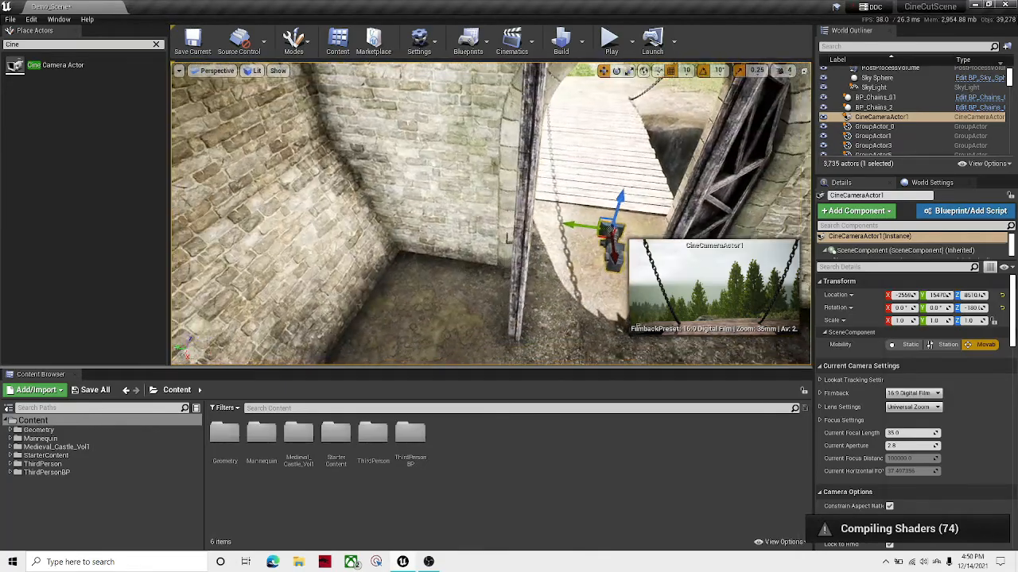
{"action": "right_click_drag", "start_coordinate": [506, 119], "coordinate": [477, 127]}
{"action": "key", "text": "d"}
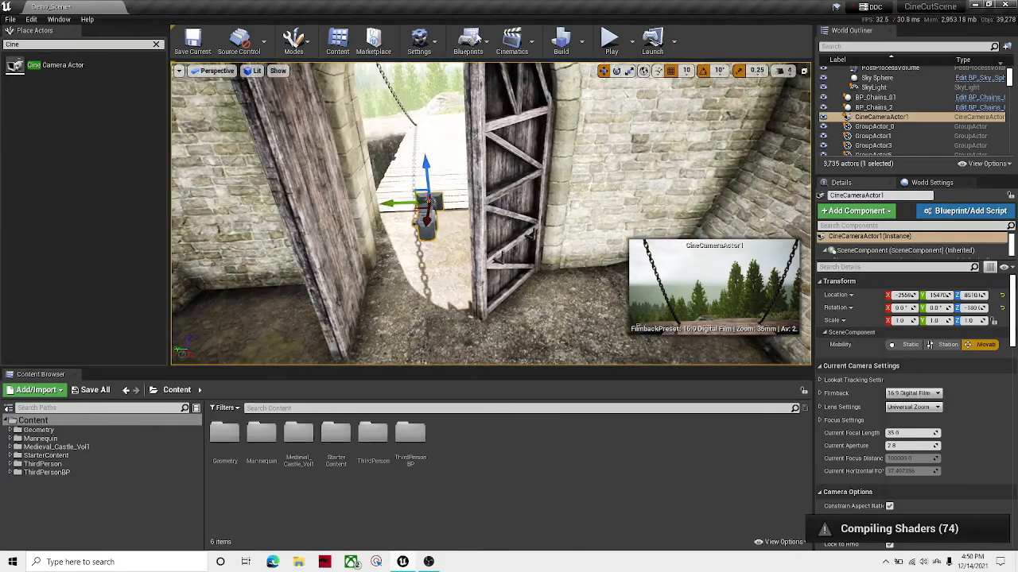
- Start adding a level sequence and create a folder named Cine under Content for it
{"action": "left_click", "coordinate": [511, 40]}
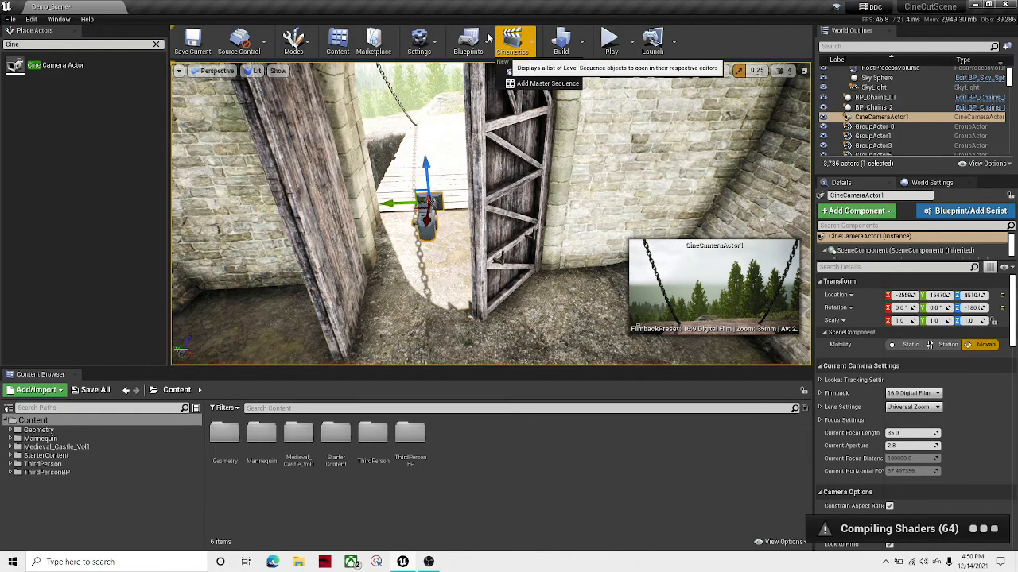
{"action": "left_click", "coordinate": [155, 44]}
{"action": "left_click", "coordinate": [516, 41]}
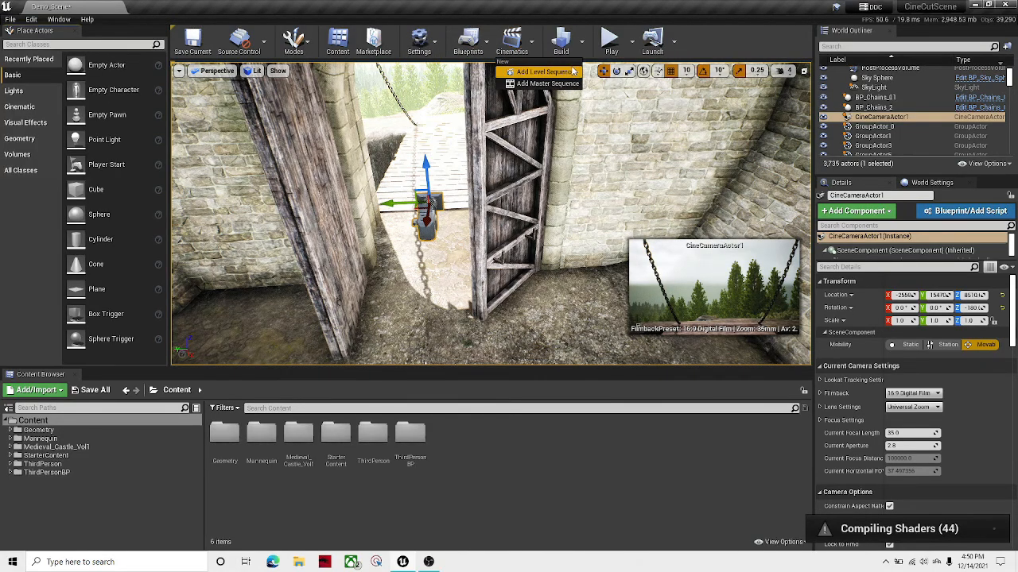
{"action": "left_click", "coordinate": [569, 72]}
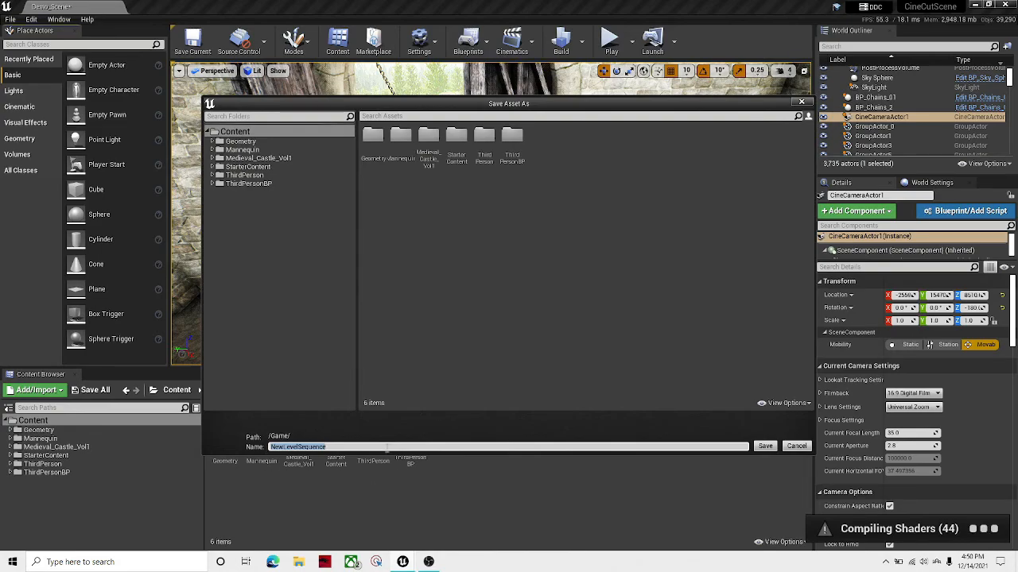
{"action": "right_click", "coordinate": [589, 170]}
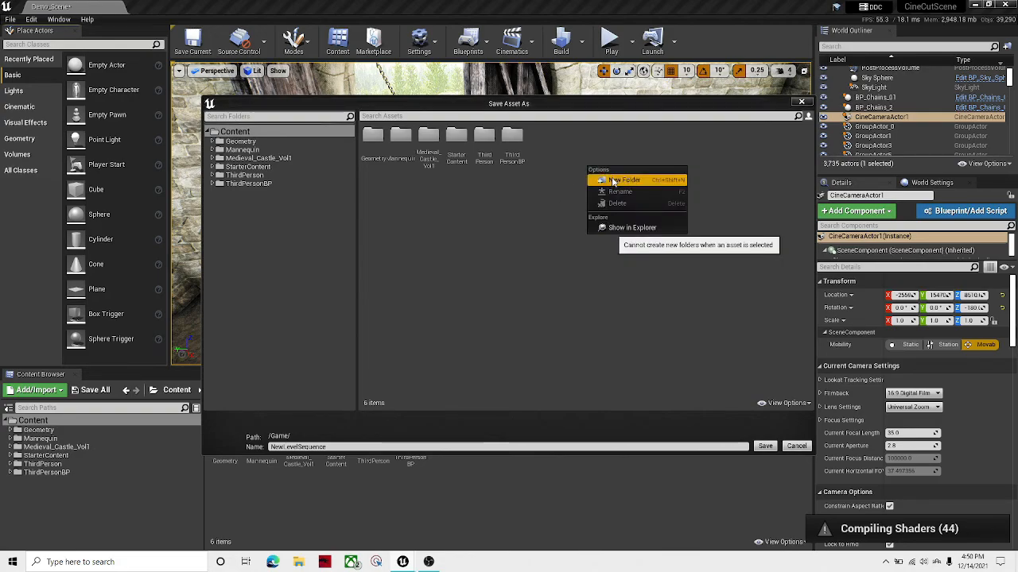
{"action": "left_click", "coordinate": [614, 181]}
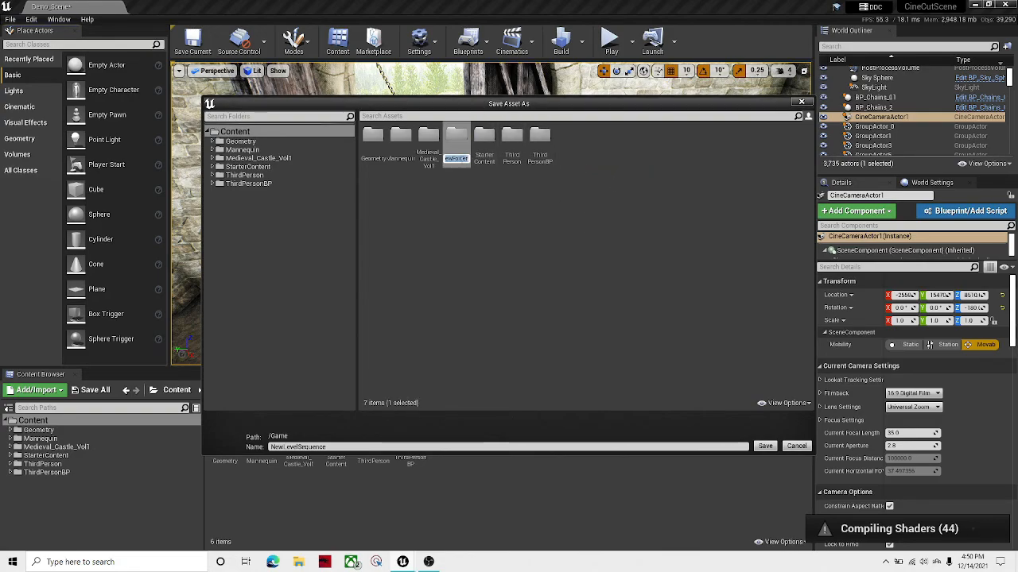
{"action": "key", "text": "Return"}
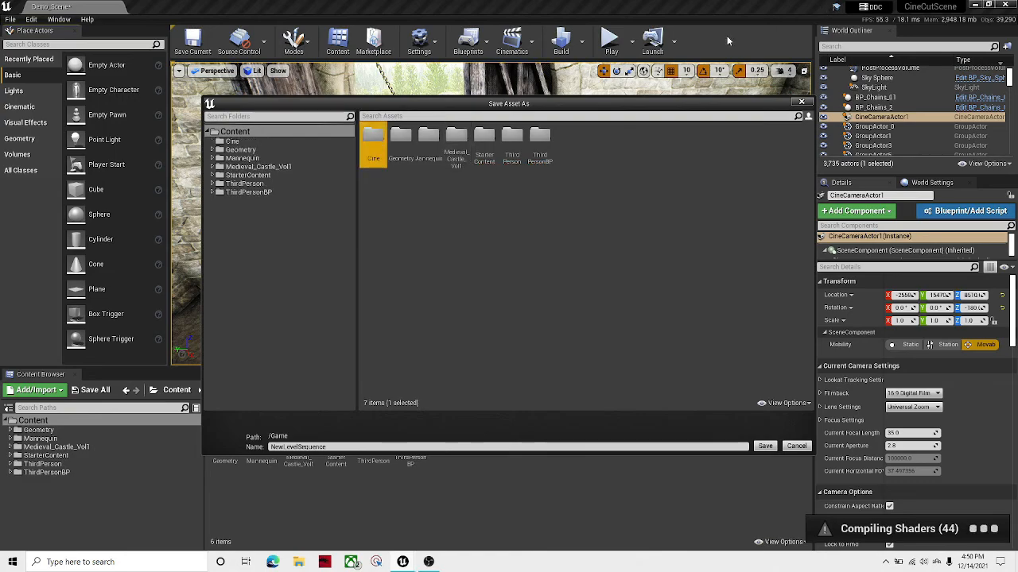
- Save the new level sequence as ExitCastleCine inside the Cine folder
{"action": "double_click", "coordinate": [364, 149]}
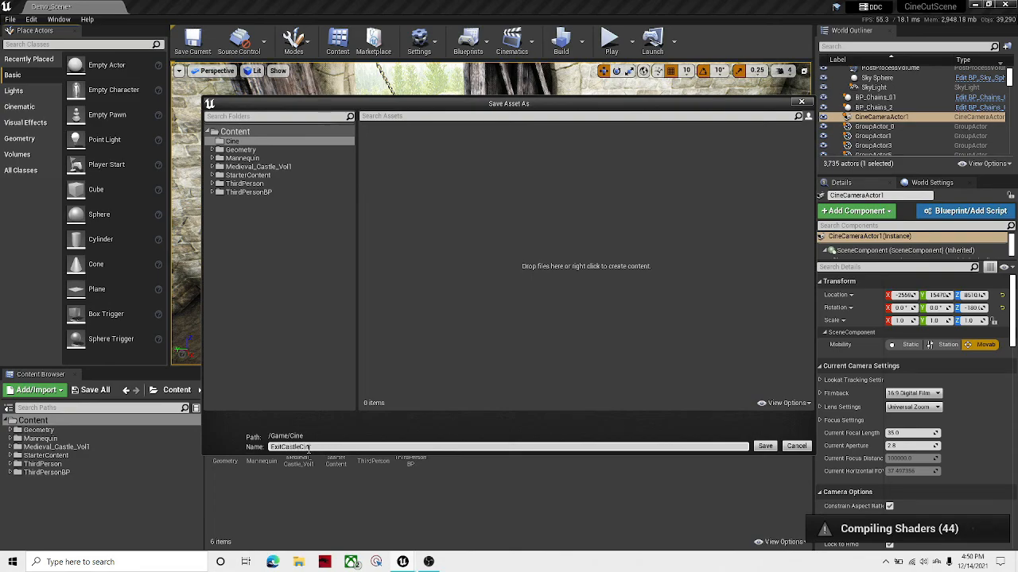
{"action": "type", "text": "e"}
{"action": "key", "text": "Return"}
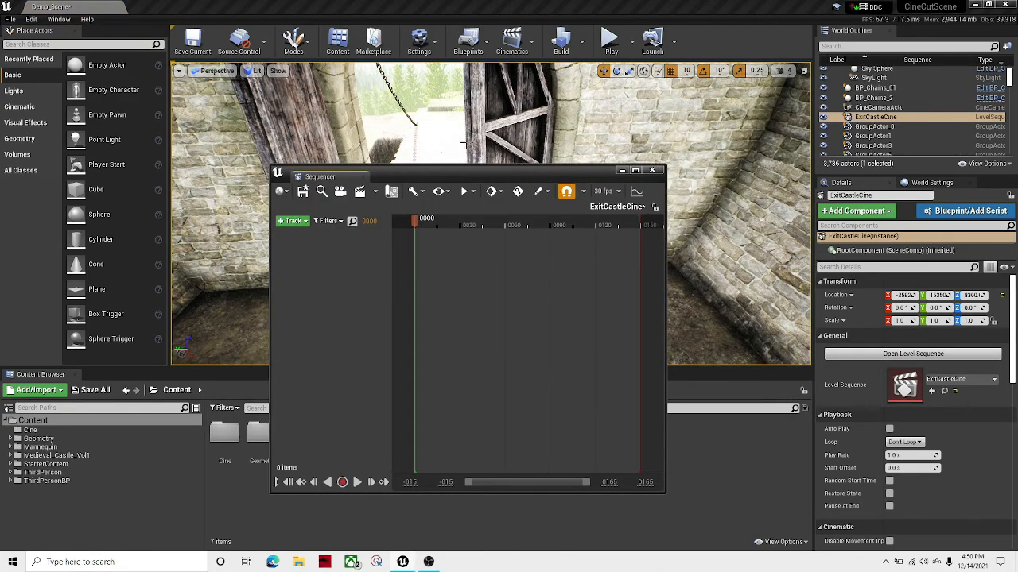
- Select the cine camera in the gateway and add it as an actor track to the ExitCastleCine sequence
{"action": "right_click_drag", "start_coordinate": [464, 142], "coordinate": [465, 165]}
{"action": "left_click", "coordinate": [493, 117]}
{"action": "mouse_move", "coordinate": [493, 118]}
{"action": "right_mouse_down"}
{"action": "mouse_move", "coordinate": [541, 89]}
{"action": "mouse_move", "coordinate": [501, 132]}
{"action": "right_mouse_up"}
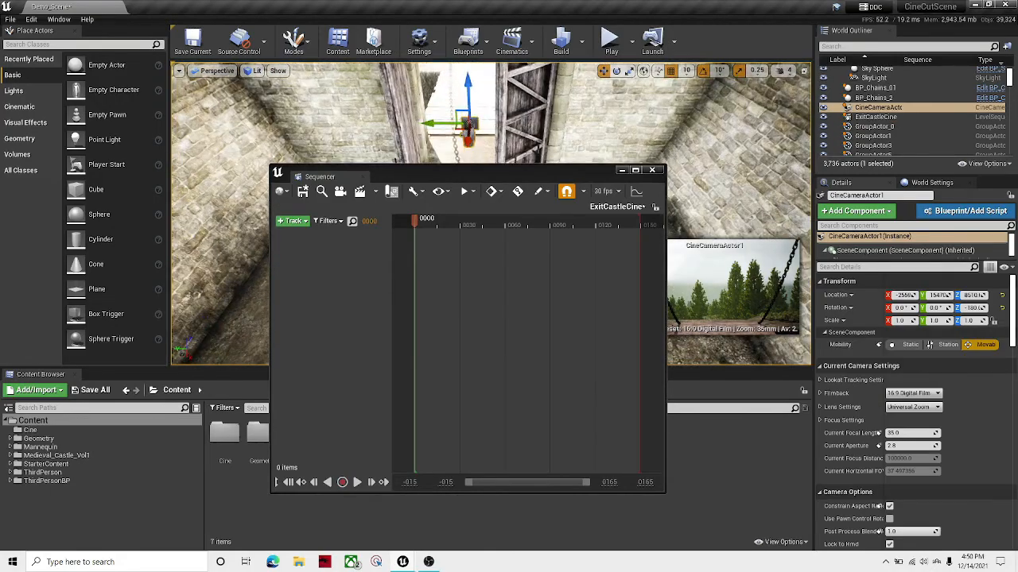
{"action": "left_click", "coordinate": [291, 222]}
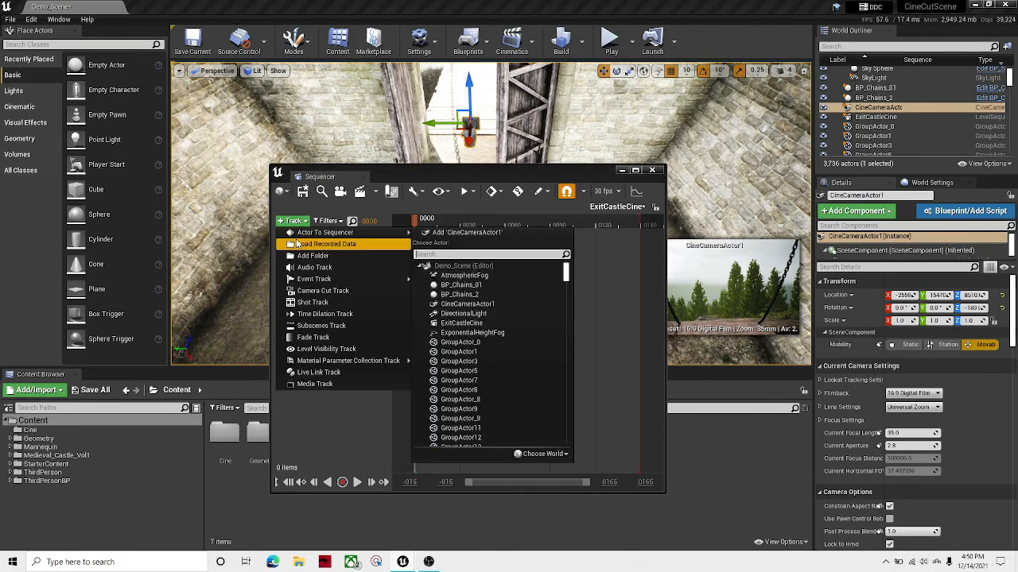
{"action": "left_click", "coordinate": [467, 232]}
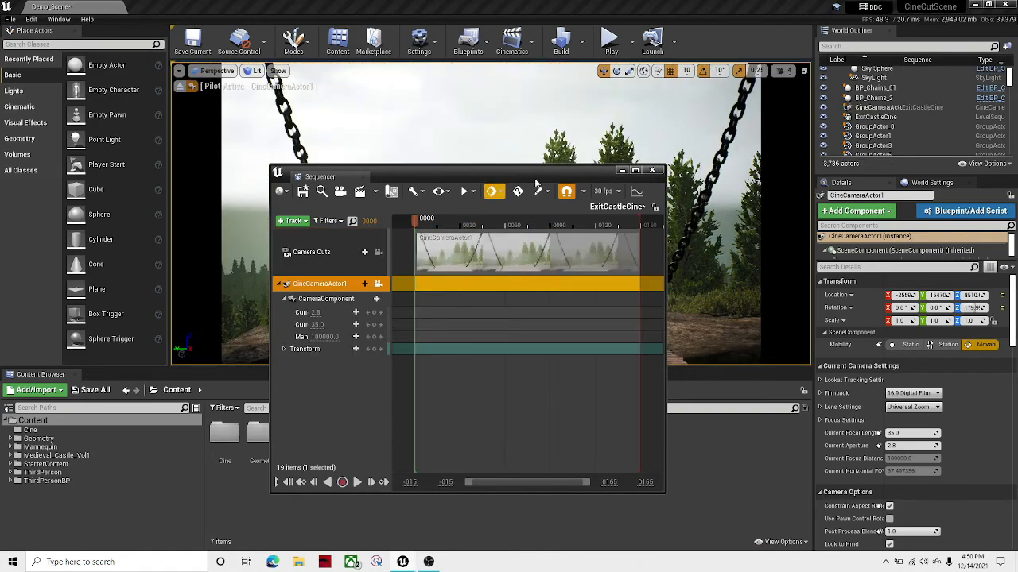
- Minimize the Sequencer window and stop piloting the cine camera so the viewport moves freely
{"action": "left_click", "coordinate": [621, 170]}
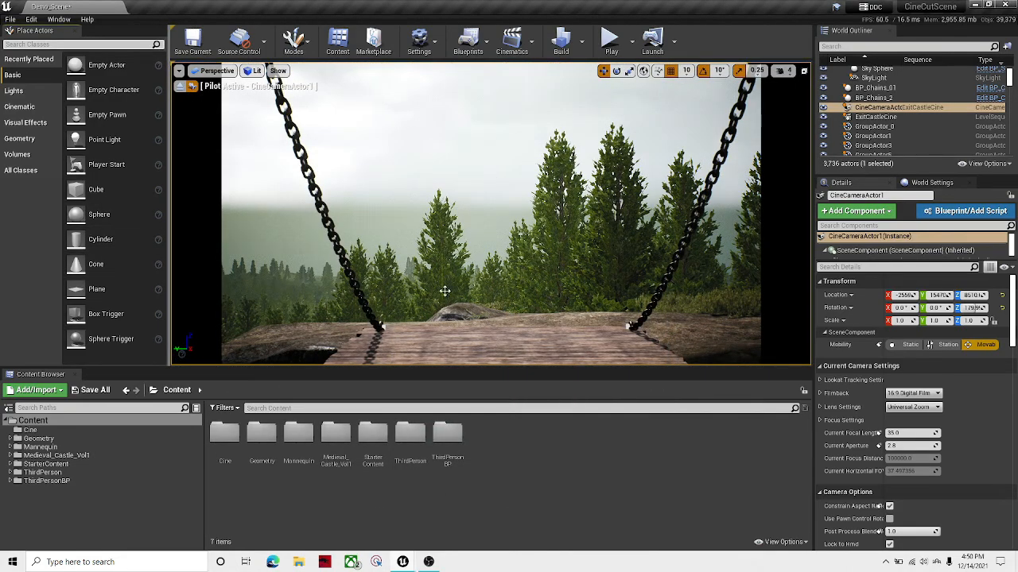
{"action": "left_click", "coordinate": [181, 86]}
{"action": "right_click_drag", "start_coordinate": [490, 213], "coordinate": [454, 206]}
- Restore the Sequencer window and add a Transform key for the cine camera at frame 0
{"action": "mouse_move", "coordinate": [410, 563]}
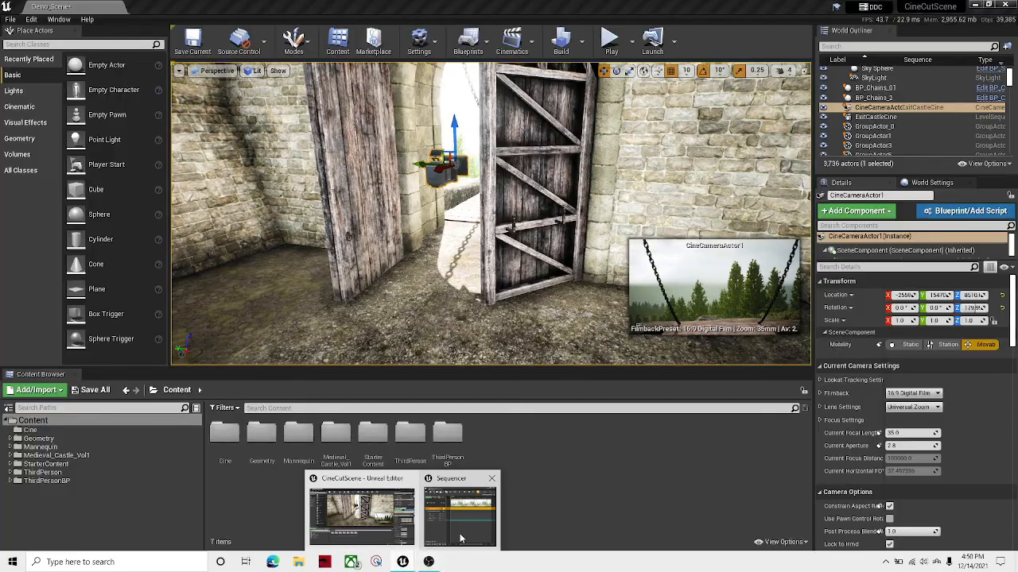
{"action": "left_click", "coordinate": [463, 509]}
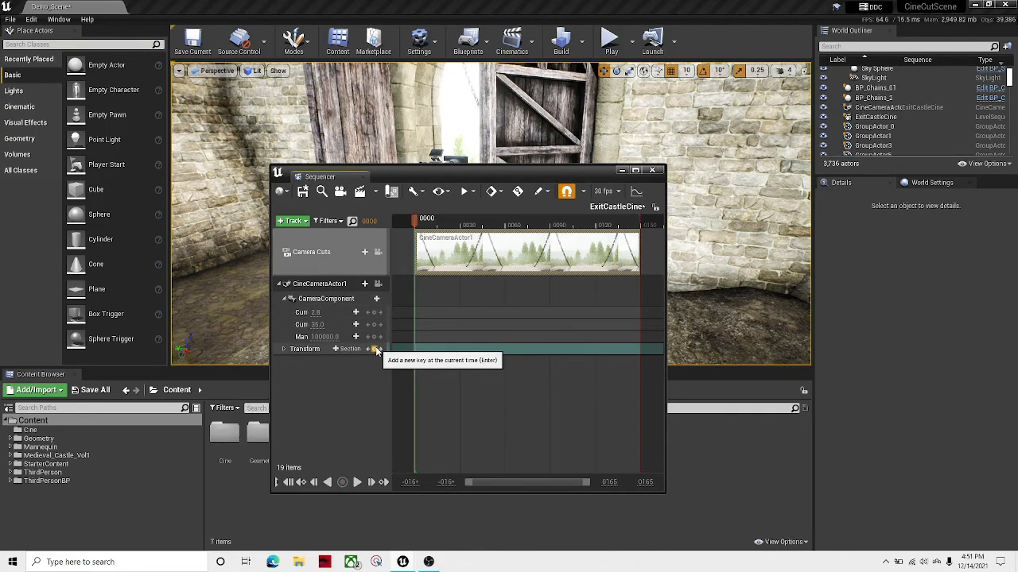
{"action": "right_click_drag", "start_coordinate": [733, 236], "coordinate": [684, 263]}
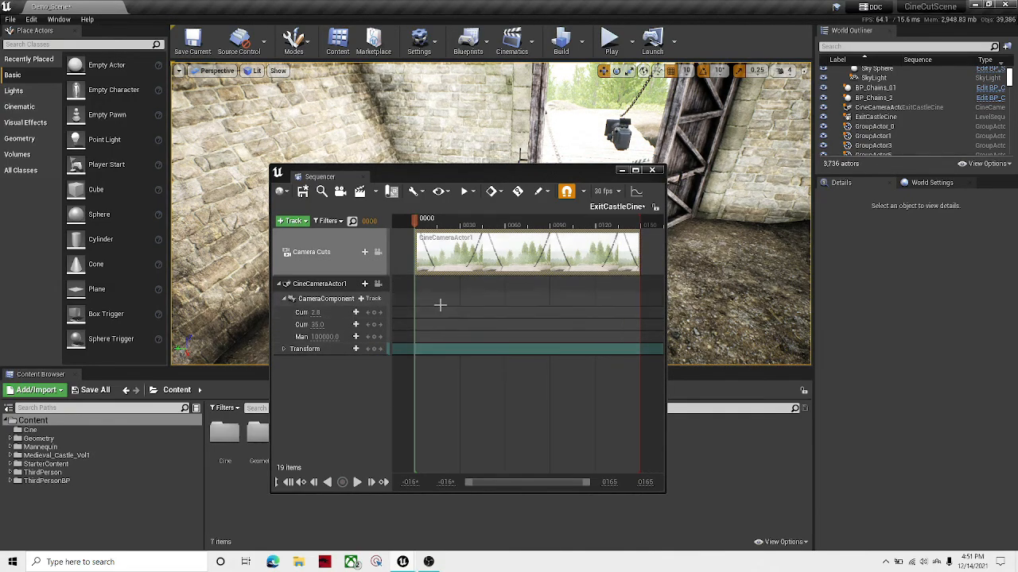
{"action": "left_click", "coordinate": [377, 351]}
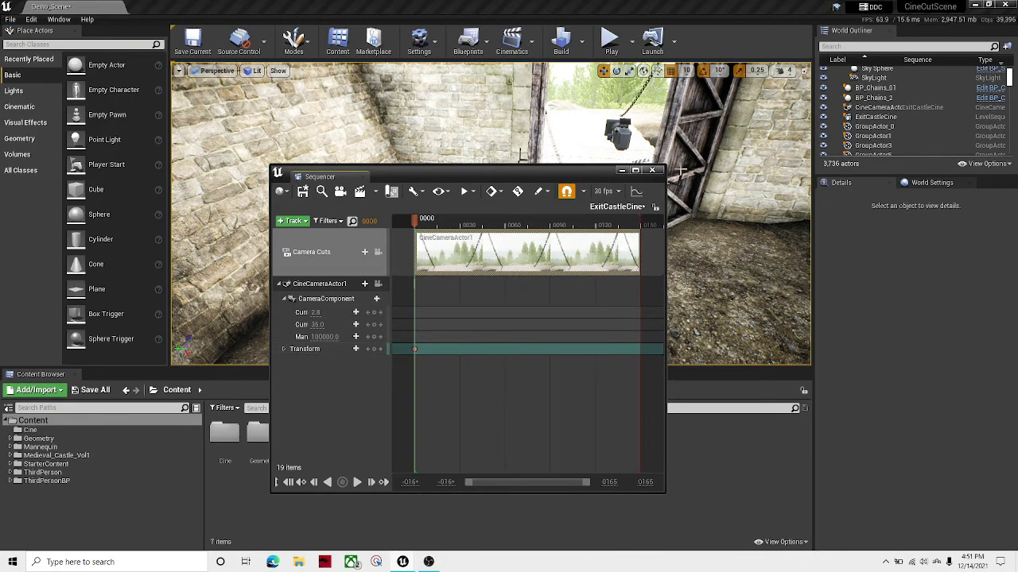
- Set the Sequencer timeline to show time as seconds
{"action": "right_click_drag", "start_coordinate": [521, 155], "coordinate": [752, 139]}
{"action": "right_click_drag", "start_coordinate": [438, 153], "coordinate": [477, 118]}
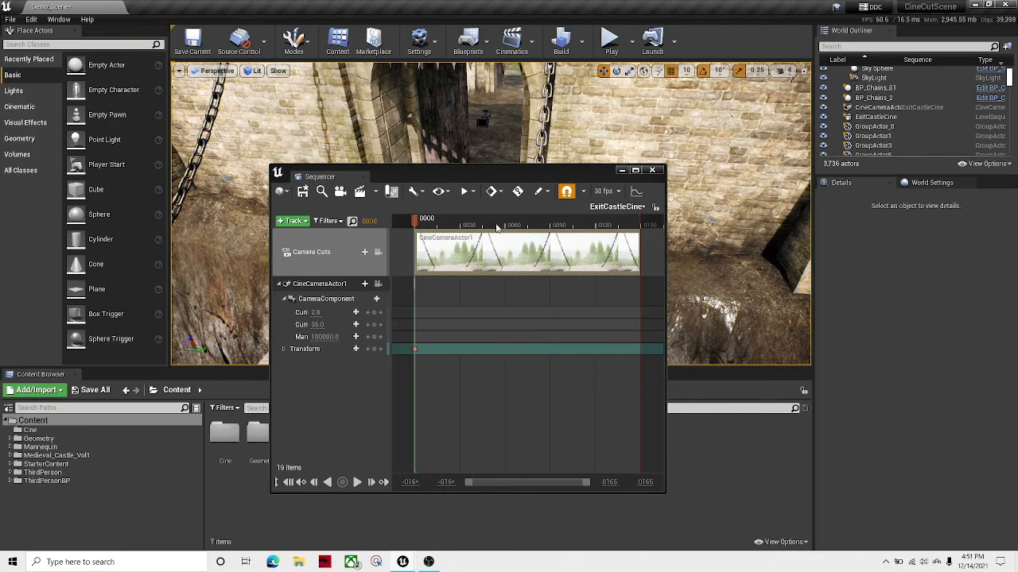
{"action": "left_click", "coordinate": [607, 191]}
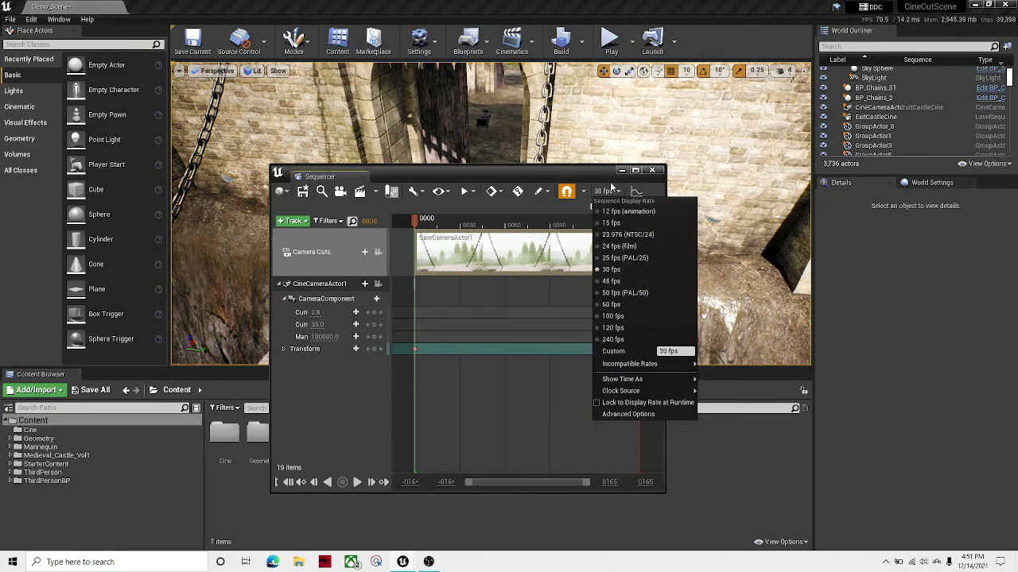
{"action": "mouse_move", "coordinate": [652, 363]}
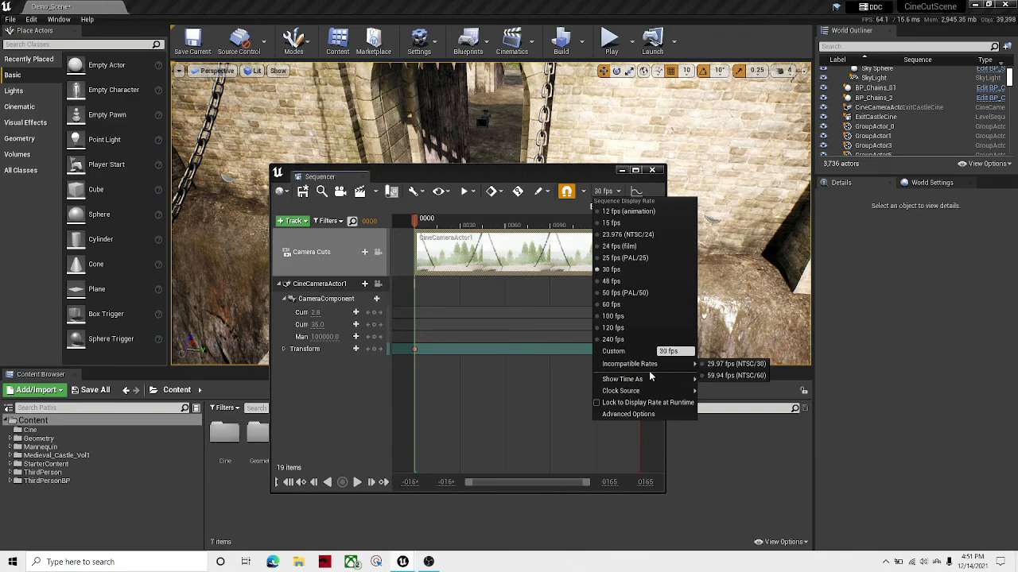
{"action": "mouse_move", "coordinate": [648, 381]}
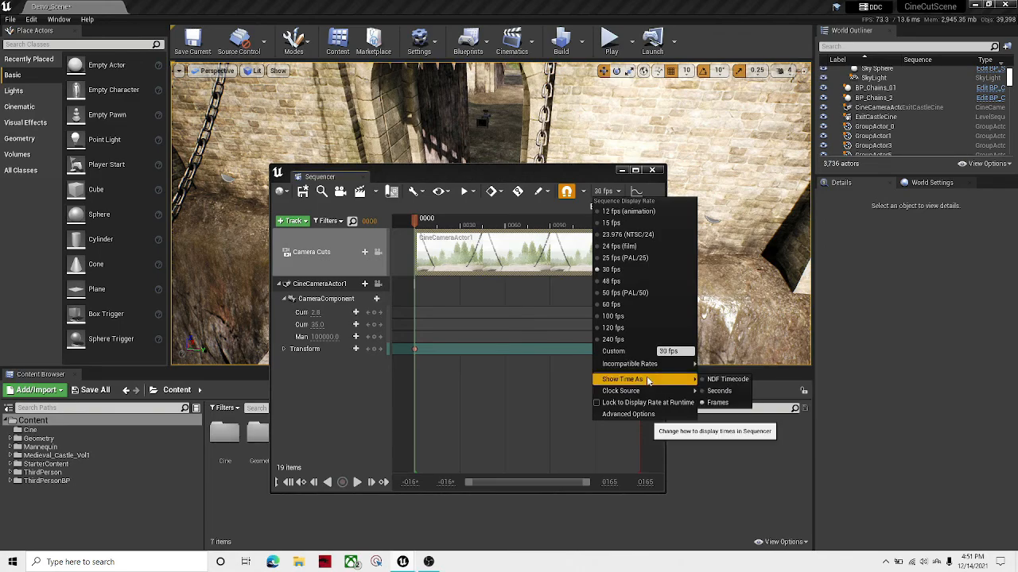
{"action": "left_click", "coordinate": [713, 391]}
{"action": "left_click", "coordinate": [562, 184]}
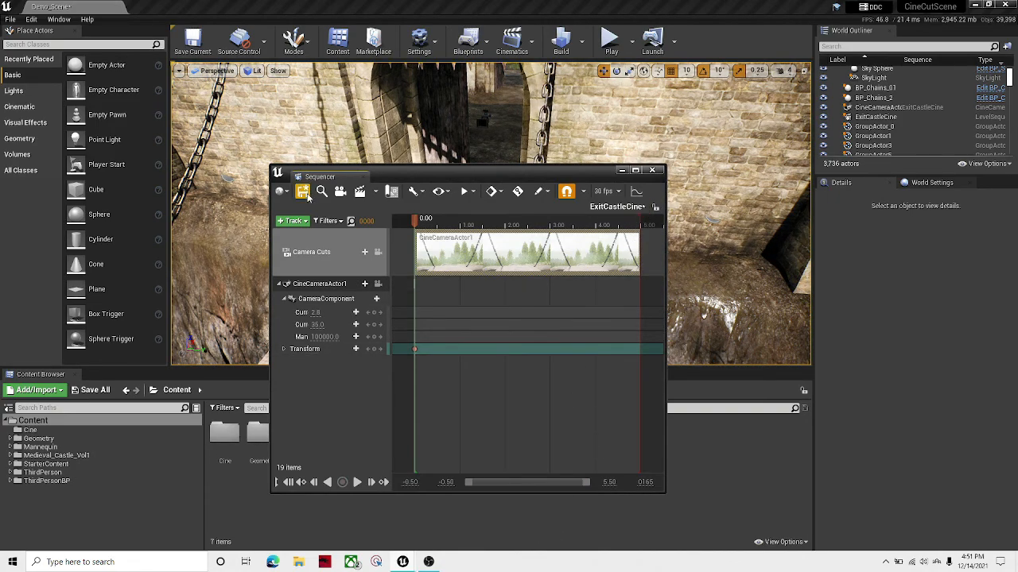
- Extend the sequence's playback range and the Camera Cuts section to 10.00 seconds, then save the sequence and restore the Sequencer window's size
{"action": "left_click_drag", "start_coordinate": [640, 223], "coordinate": [669, 223]}
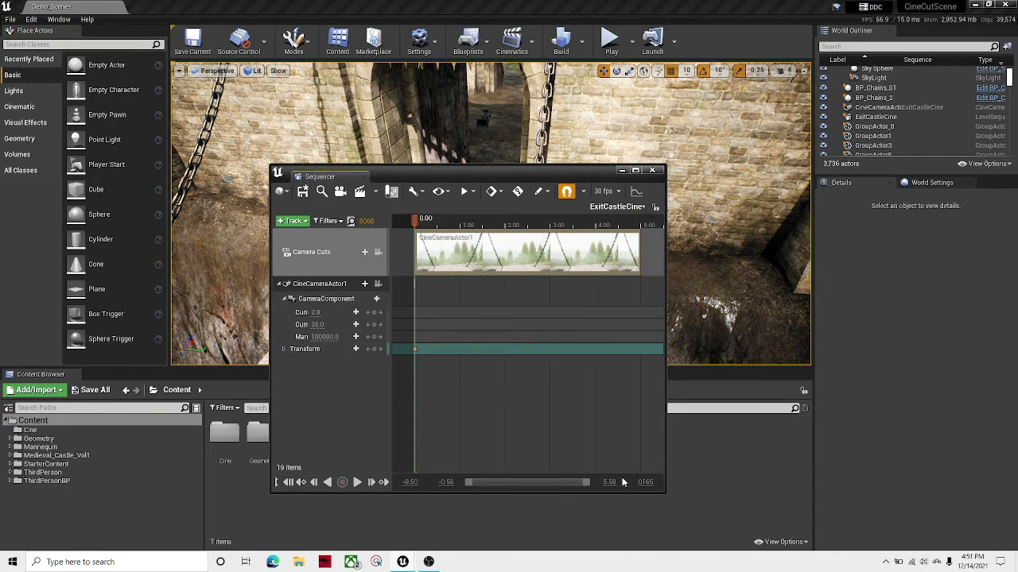
{"action": "left_click", "coordinate": [635, 170]}
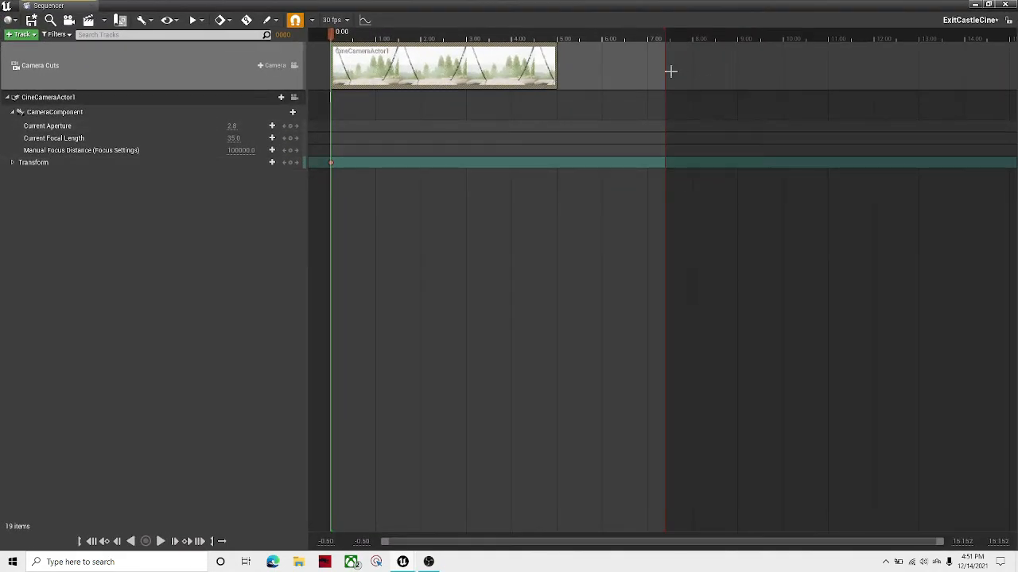
{"action": "mouse_move", "coordinate": [666, 32]}
{"action": "left_mouse_down"}
{"action": "mouse_move", "coordinate": [866, 50]}
{"action": "mouse_move", "coordinate": [784, 53]}
{"action": "left_mouse_up"}
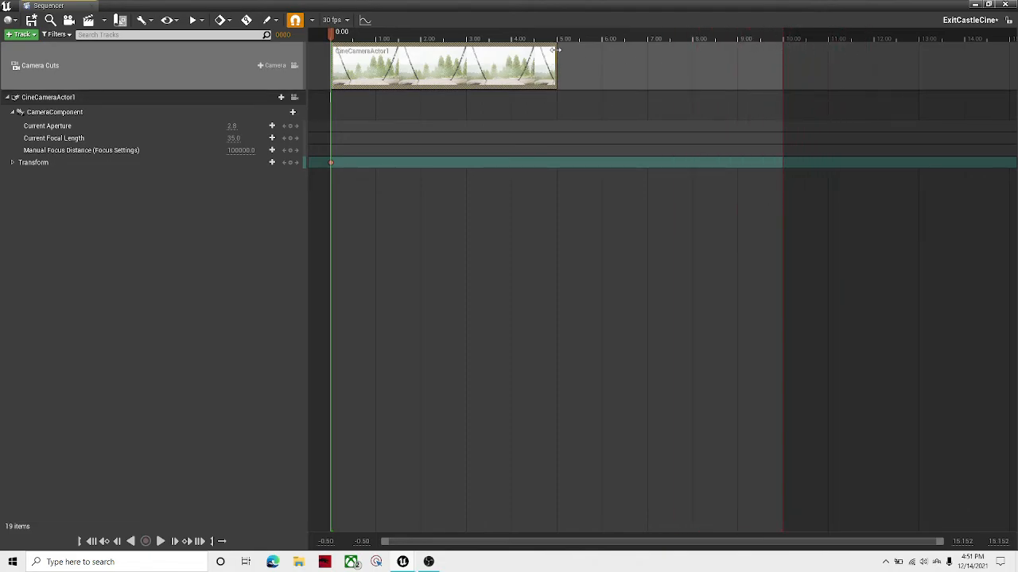
{"action": "left_click_drag", "start_coordinate": [556, 49], "coordinate": [783, 78]}
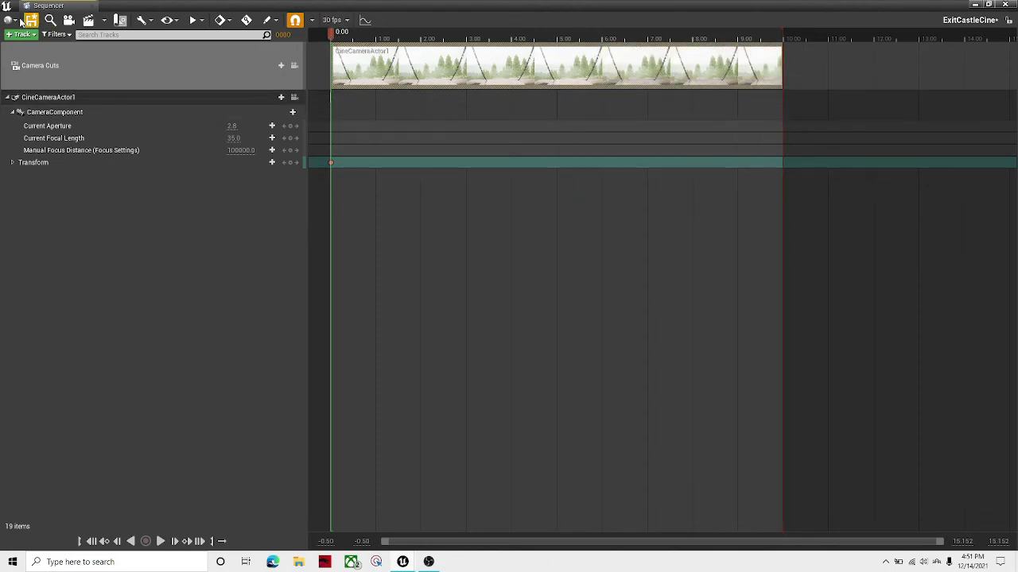
{"action": "mouse_move", "coordinate": [333, 37]}
{"action": "left_mouse_down"}
{"action": "mouse_move", "coordinate": [718, 37]}
{"action": "mouse_move", "coordinate": [315, 37]}
{"action": "mouse_move", "coordinate": [361, 36]}
{"action": "mouse_move", "coordinate": [338, 45]}
{"action": "left_mouse_up"}
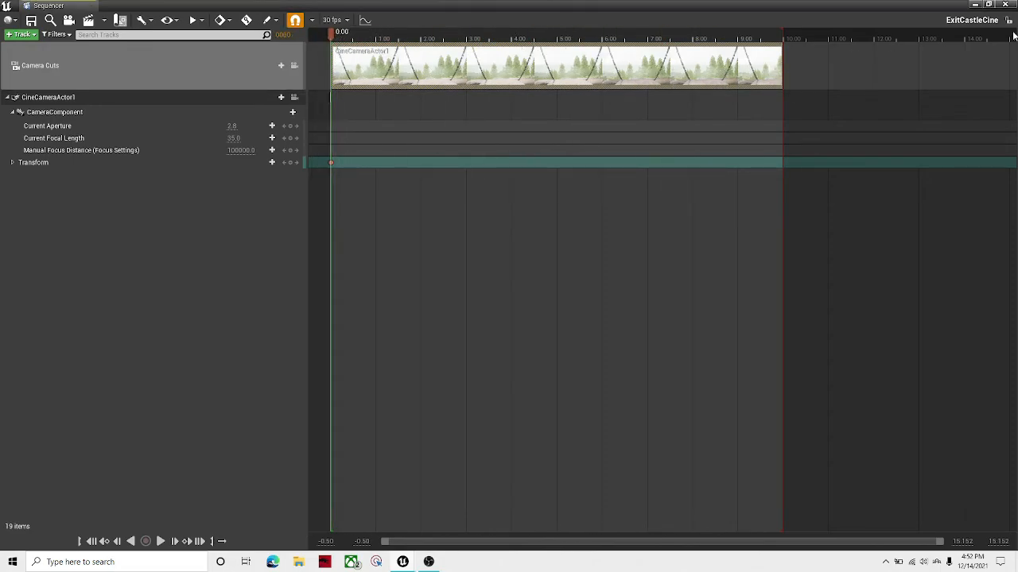
{"action": "left_click", "coordinate": [986, 5]}
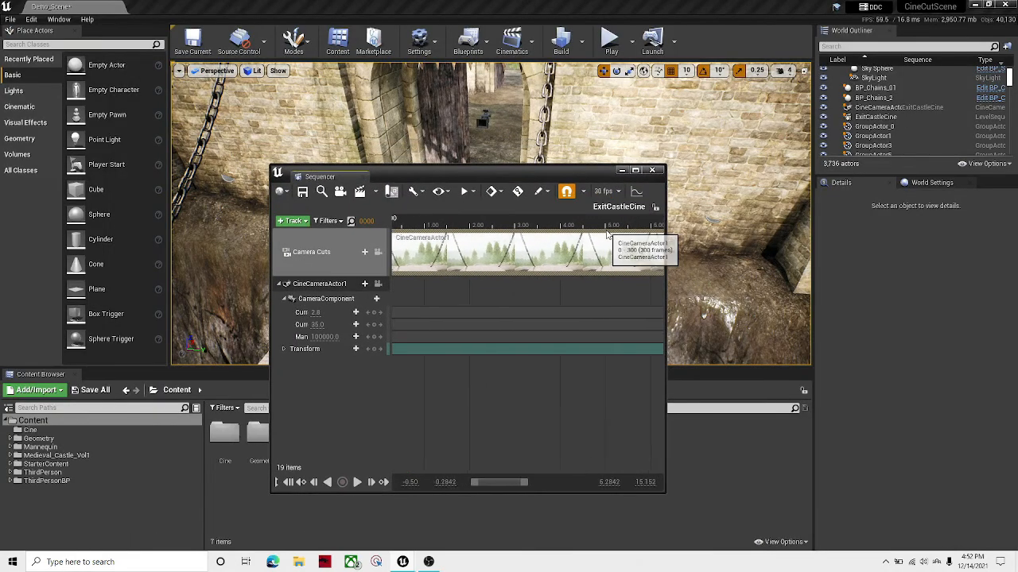
{"action": "left_click_drag", "start_coordinate": [474, 482], "coordinate": [471, 494]}
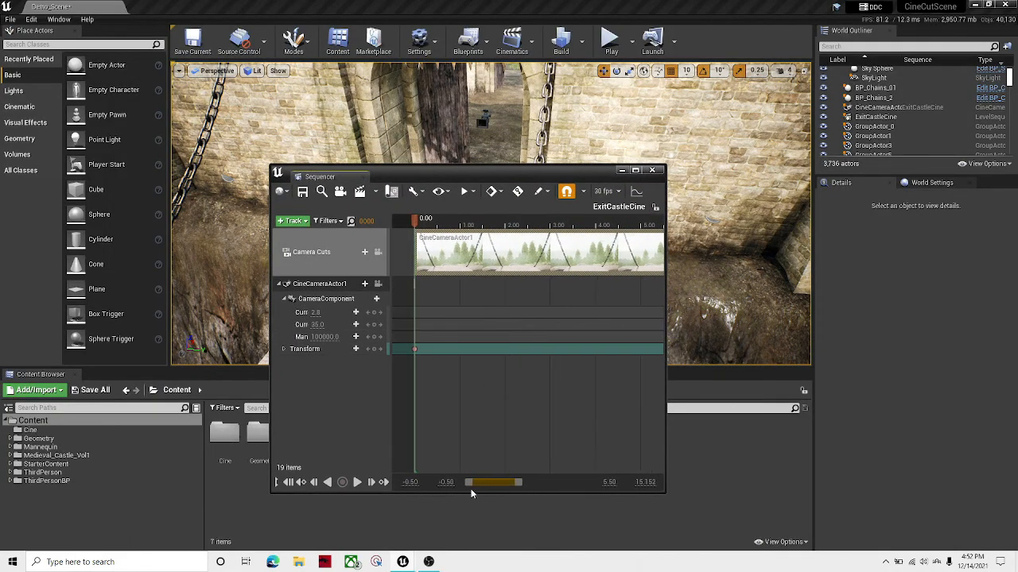
- Try to move the cine camera across the drawbridge onto the dirt path and rotate it downward and toward the path in 10-degree steps
{"action": "left_click", "coordinate": [622, 170]}
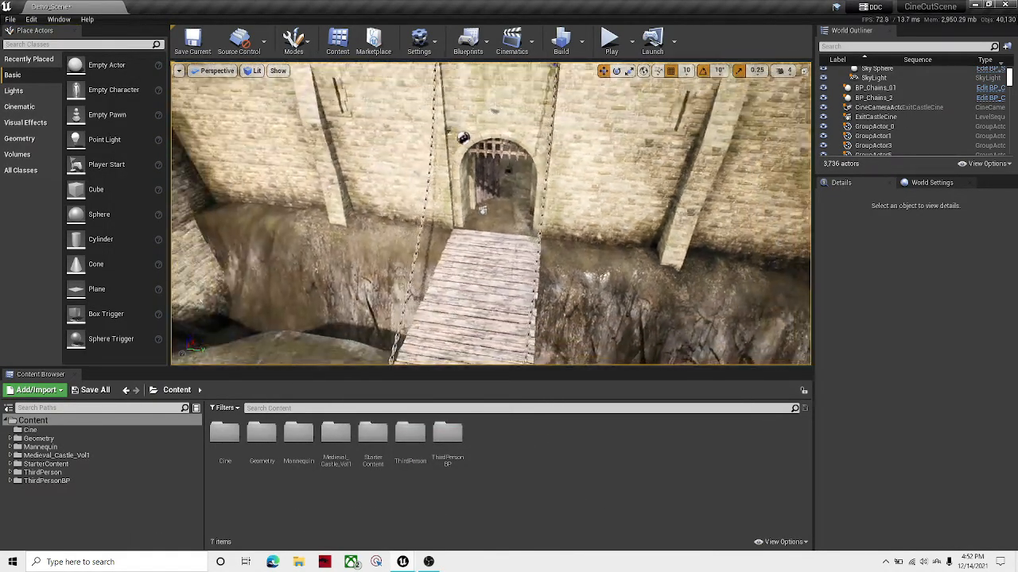
{"action": "left_click", "coordinate": [526, 180]}
{"action": "right_click_drag", "start_coordinate": [525, 180], "coordinate": [597, 198]}
{"action": "left_click_drag", "start_coordinate": [332, 179], "coordinate": [438, 270]}
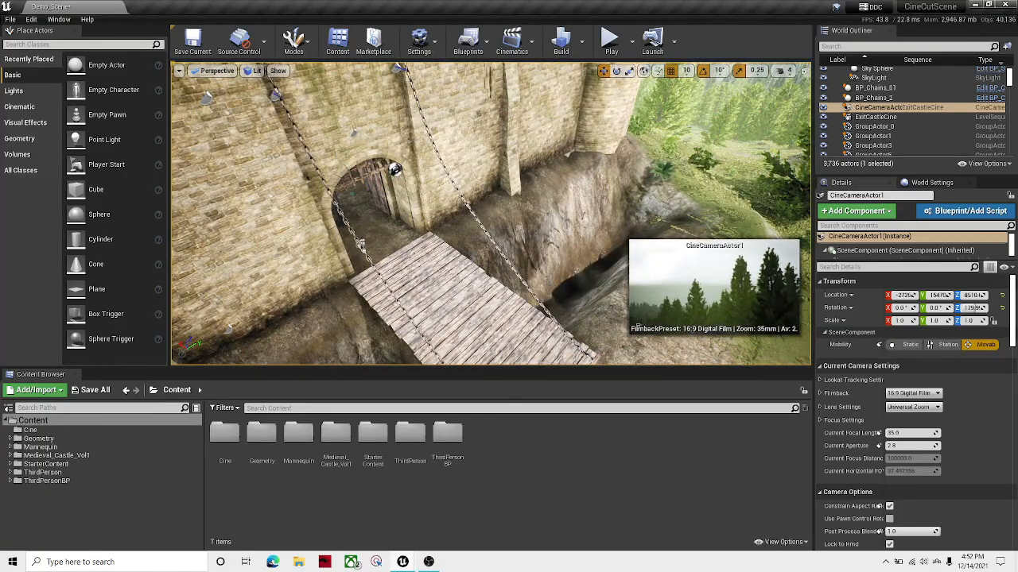
{"action": "right_click_drag", "start_coordinate": [438, 271], "coordinate": [529, 362]}
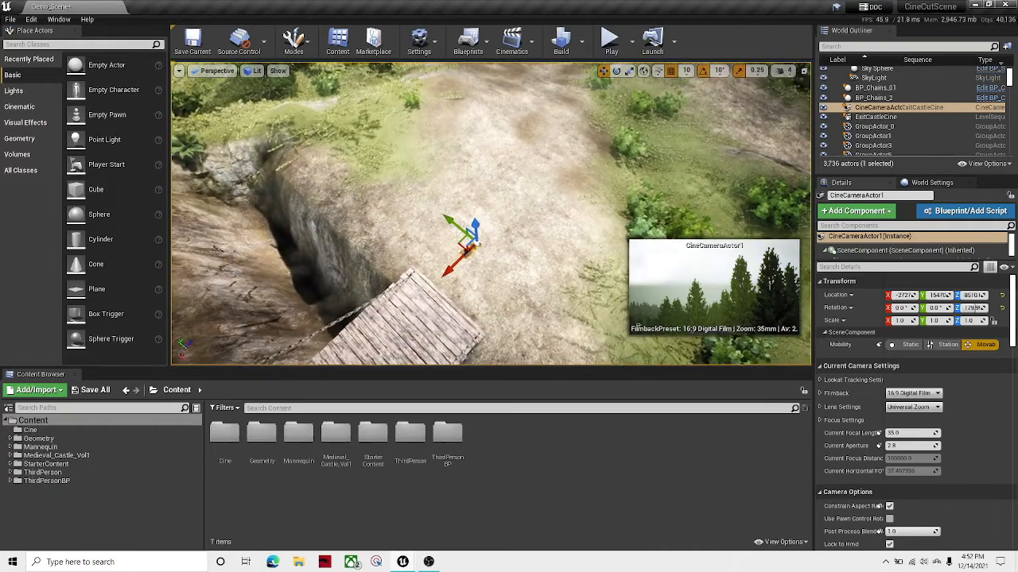
{"action": "left_click_drag", "start_coordinate": [453, 267], "coordinate": [500, 237]}
{"action": "right_click_drag", "start_coordinate": [499, 238], "coordinate": [565, 139]}
{"action": "left_click", "coordinate": [616, 70]}
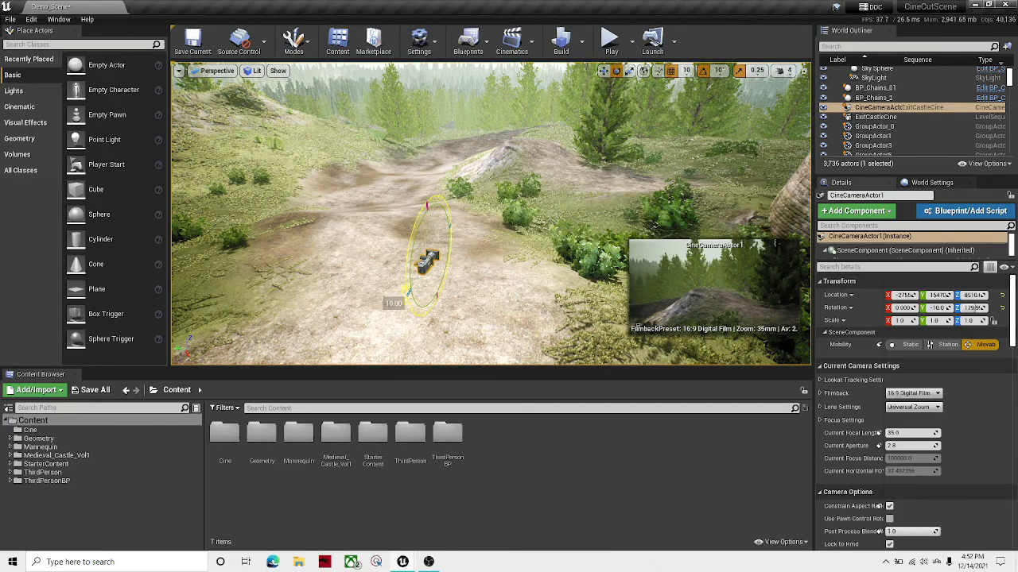
{"action": "left_click_drag", "start_coordinate": [404, 299], "coordinate": [421, 295]}
{"action": "right_click_drag", "start_coordinate": [449, 293], "coordinate": [306, 292]}
{"action": "mouse_move", "coordinate": [428, 562]}
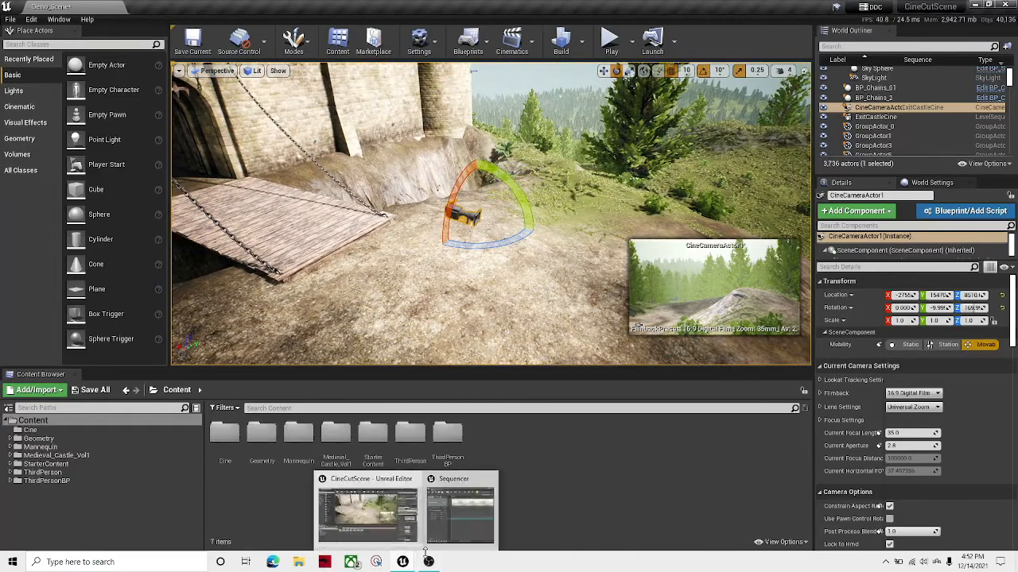
{"action": "left_click", "coordinate": [460, 509]}
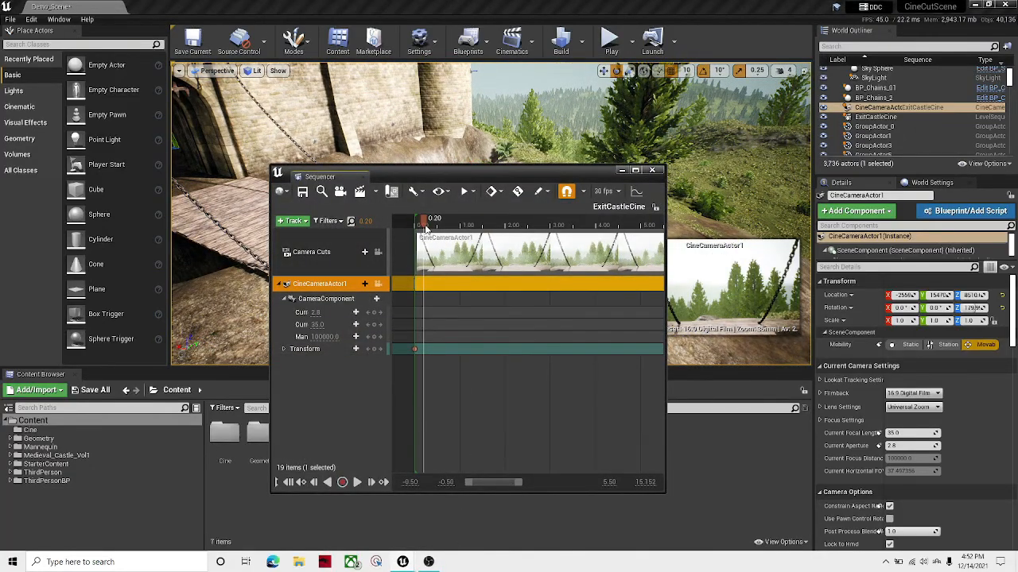
- Set the playhead to 1.00 seconds, move the cine camera across the drawbridge onto the dirt path and lower it slightly
{"action": "left_click_drag", "start_coordinate": [414, 225], "coordinate": [475, 225]}
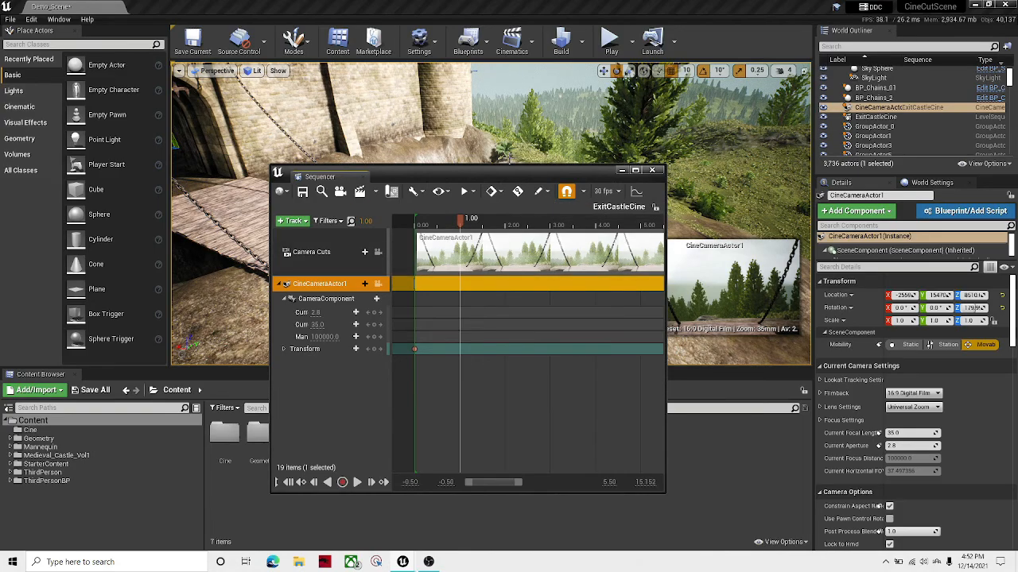
{"action": "left_click", "coordinate": [620, 170]}
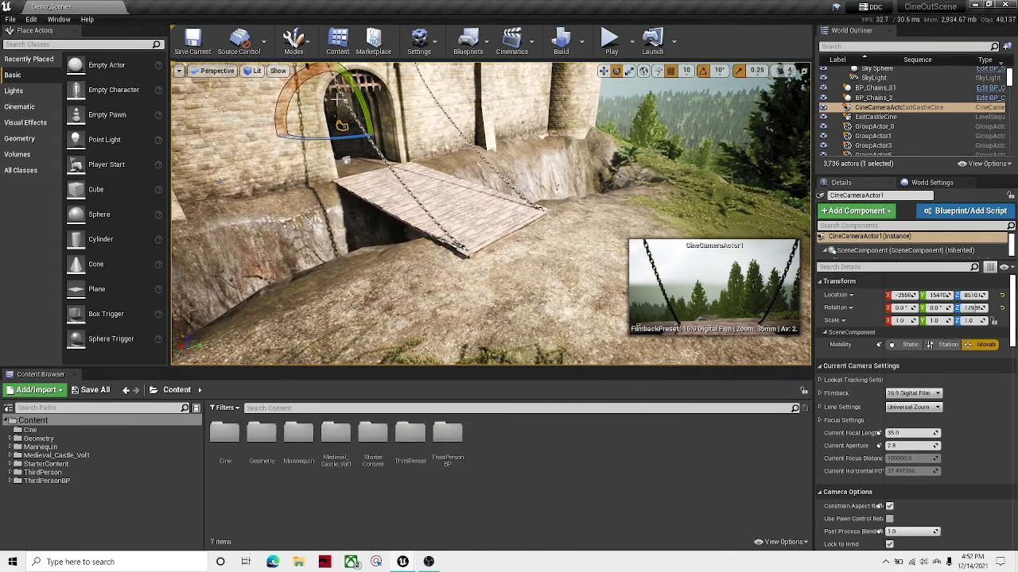
{"action": "left_click", "coordinate": [603, 71]}
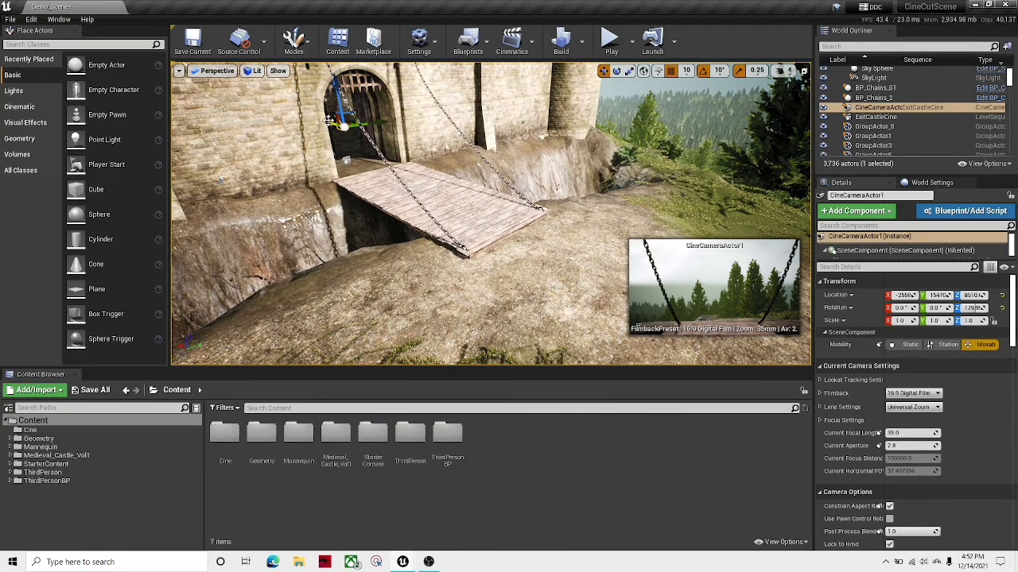
{"action": "left_click_drag", "start_coordinate": [329, 120], "coordinate": [747, 229]}
{"action": "mouse_move", "coordinate": [435, 225]}
{"action": "right_mouse_down"}
{"action": "mouse_move", "coordinate": [636, 238]}
{"action": "mouse_move", "coordinate": [557, 215]}
{"action": "mouse_move", "coordinate": [436, 225]}
{"action": "mouse_move", "coordinate": [334, 263]}
{"action": "mouse_move", "coordinate": [435, 225]}
{"action": "right_mouse_up"}
{"action": "left_click_drag", "start_coordinate": [508, 136], "coordinate": [504, 146]}
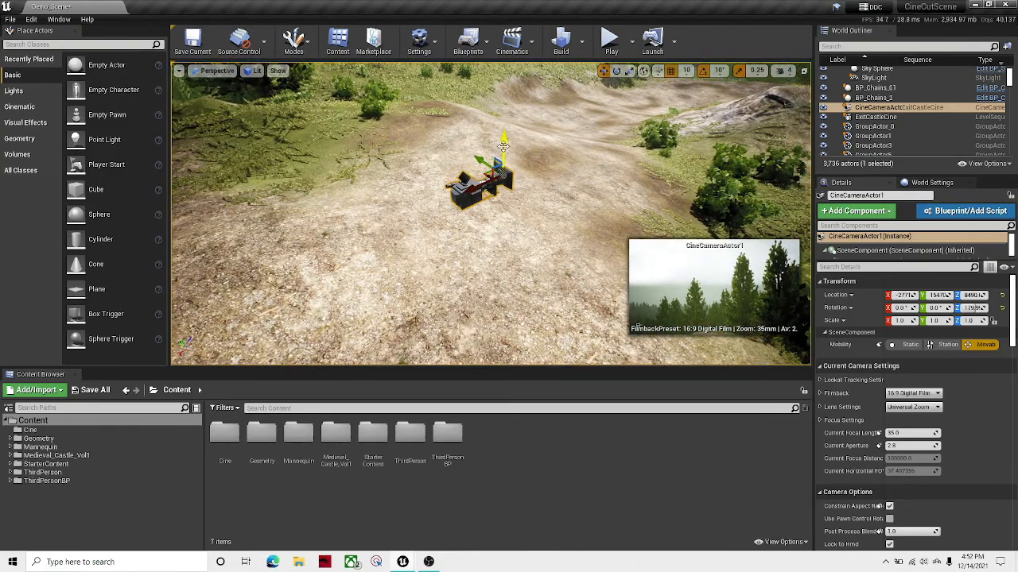
- Rotate the cine camera to face along the path and tilt it down by 20 degrees
{"action": "left_click", "coordinate": [617, 71]}
{"action": "left_click_drag", "start_coordinate": [500, 208], "coordinate": [456, 213]}
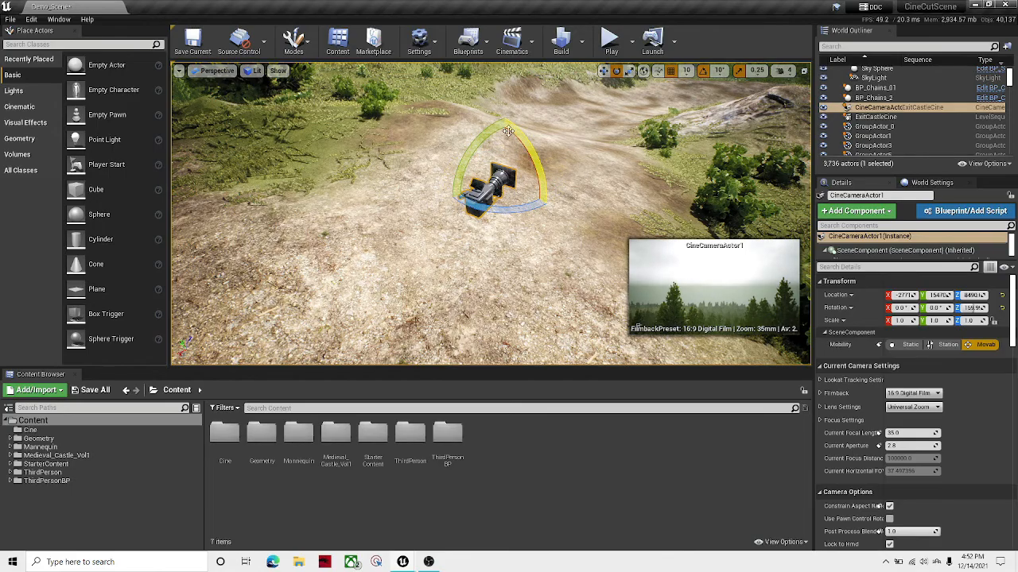
{"action": "left_click_drag", "start_coordinate": [508, 132], "coordinate": [435, 185]}
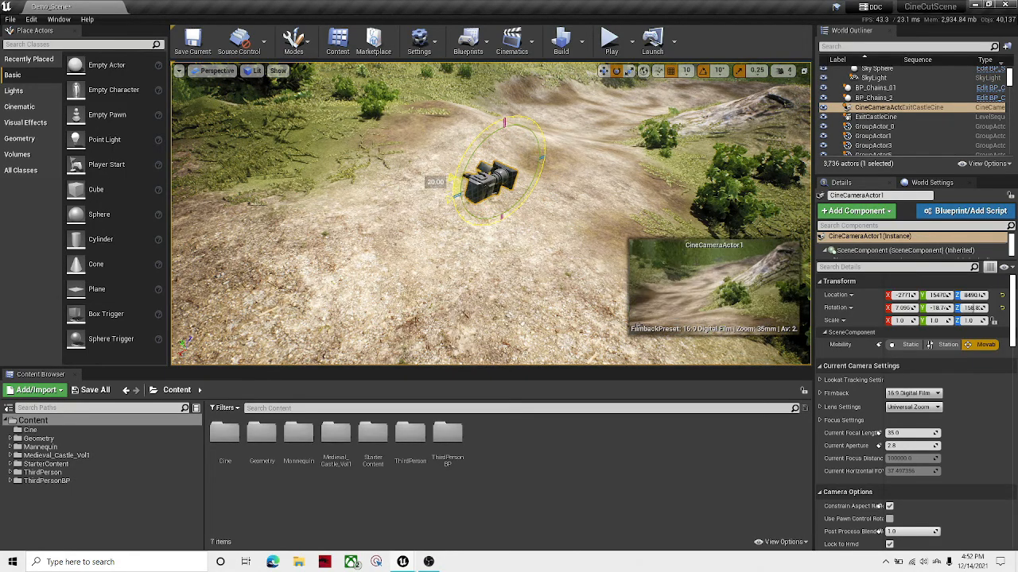
{"action": "right_click_drag", "start_coordinate": [435, 185], "coordinate": [270, 183]}
- Restore the Sequencer window and add a Transform key for the cine camera at 1.00 seconds
{"action": "mouse_move", "coordinate": [403, 562]}
{"action": "left_click", "coordinate": [472, 547]}
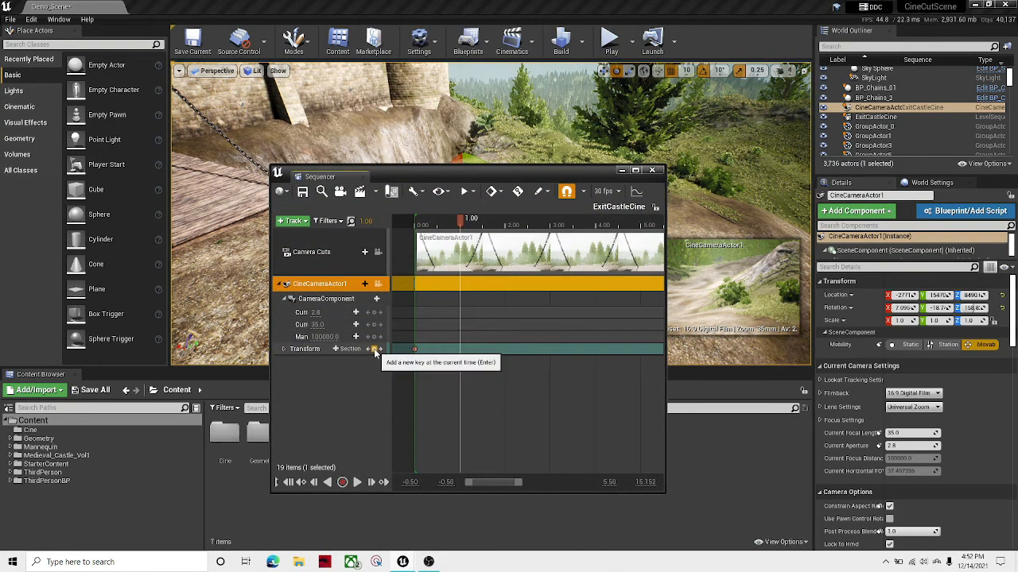
{"action": "left_click", "coordinate": [374, 350]}
- Play the sequence from its start to preview the camera's movement out of the castle gate, and pause it
{"action": "left_click_drag", "start_coordinate": [462, 224], "coordinate": [412, 258]}
{"action": "right_click_drag", "start_coordinate": [477, 136], "coordinate": [397, 107]}
{"action": "left_click", "coordinate": [357, 483]}
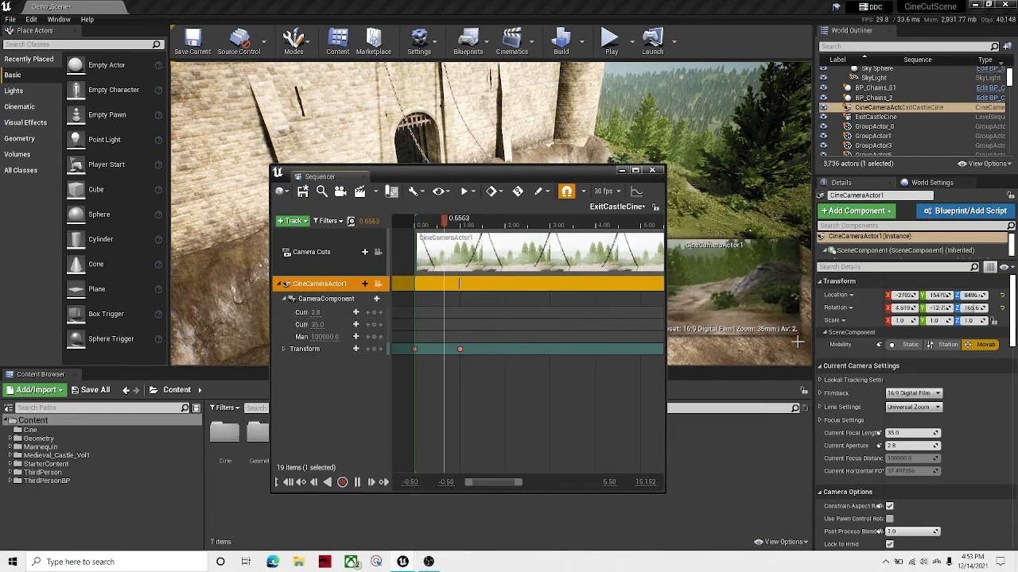
{"action": "left_click", "coordinate": [357, 482]}
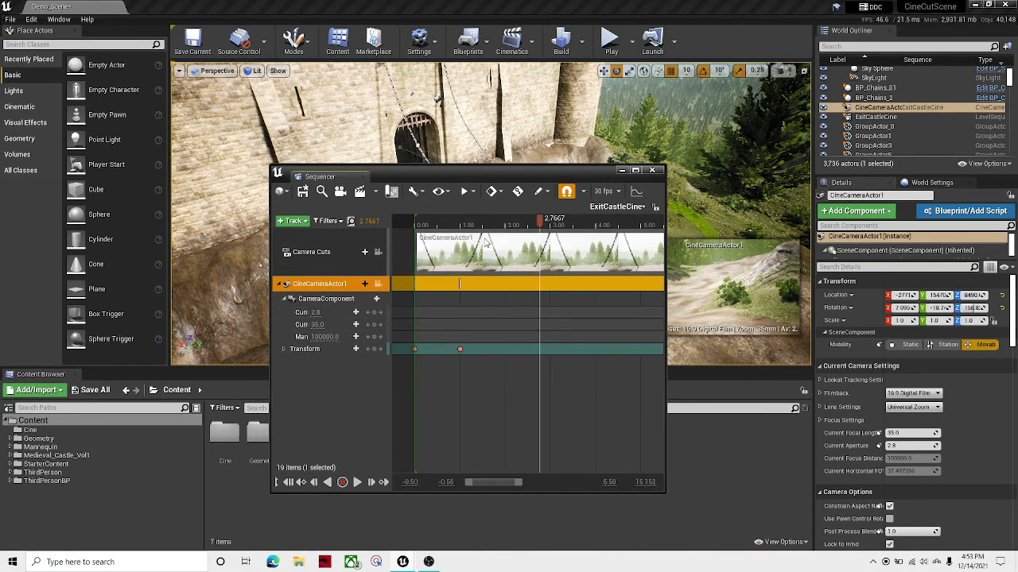
- Set the playhead to 2.00 seconds and move the cine camera farther from the drawbridge along the dirt path
{"action": "left_click_drag", "start_coordinate": [486, 243], "coordinate": [506, 241]}
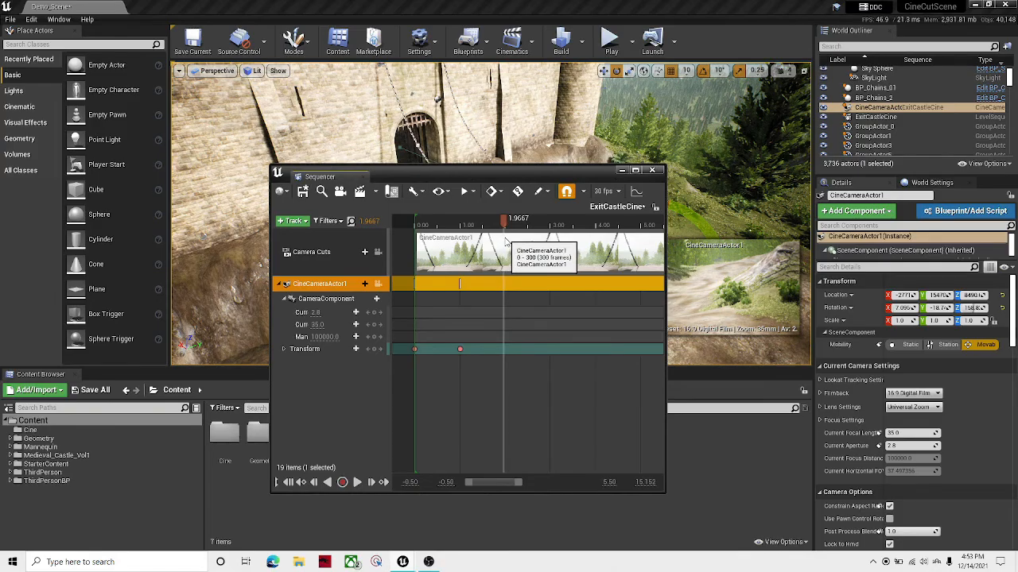
{"action": "left_click", "coordinate": [623, 170]}
{"action": "right_click_drag", "start_coordinate": [623, 171], "coordinate": [700, 191]}
{"action": "left_click", "coordinate": [575, 110]}
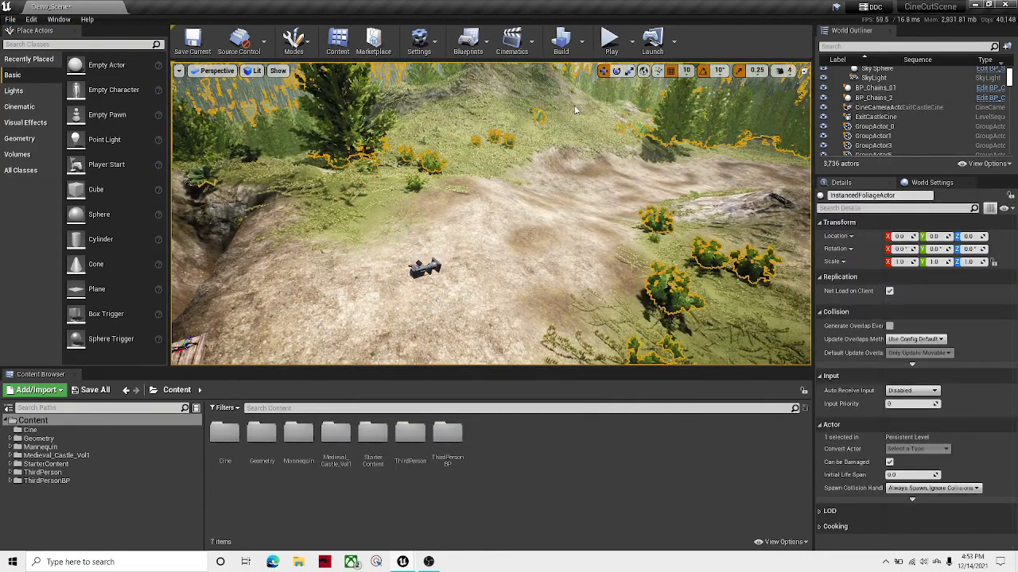
{"action": "left_click", "coordinate": [429, 262]}
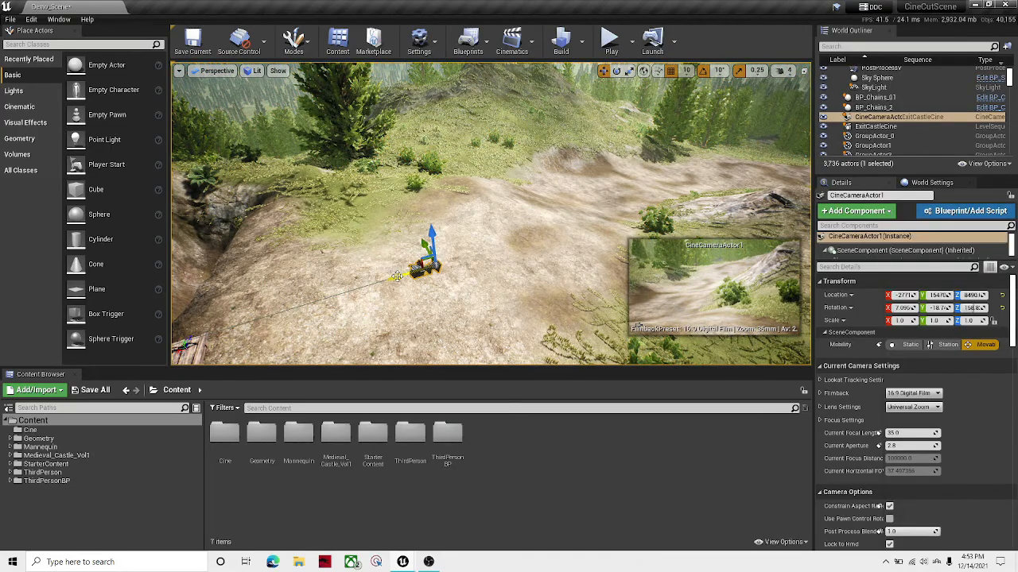
{"action": "left_click_drag", "start_coordinate": [398, 276], "coordinate": [570, 246]}
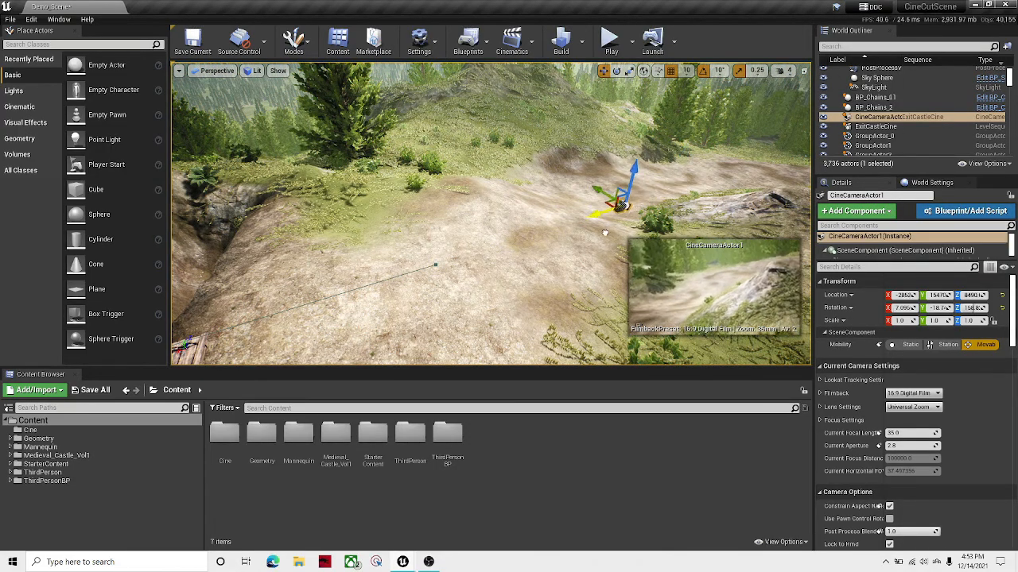
- Shift the cine camera sideways to follow the curving path and lower it closer to the ground
{"action": "right_click_drag", "start_coordinate": [429, 238], "coordinate": [479, 218]}
{"action": "left_click_drag", "start_coordinate": [488, 99], "coordinate": [349, 86]}
{"action": "mouse_move", "coordinate": [376, 85]}
{"action": "right_mouse_down"}
{"action": "mouse_move", "coordinate": [334, 55]}
{"action": "mouse_move", "coordinate": [377, 85]}
{"action": "right_mouse_up"}
{"action": "left_click_drag", "start_coordinate": [387, 99], "coordinate": [400, 162]}
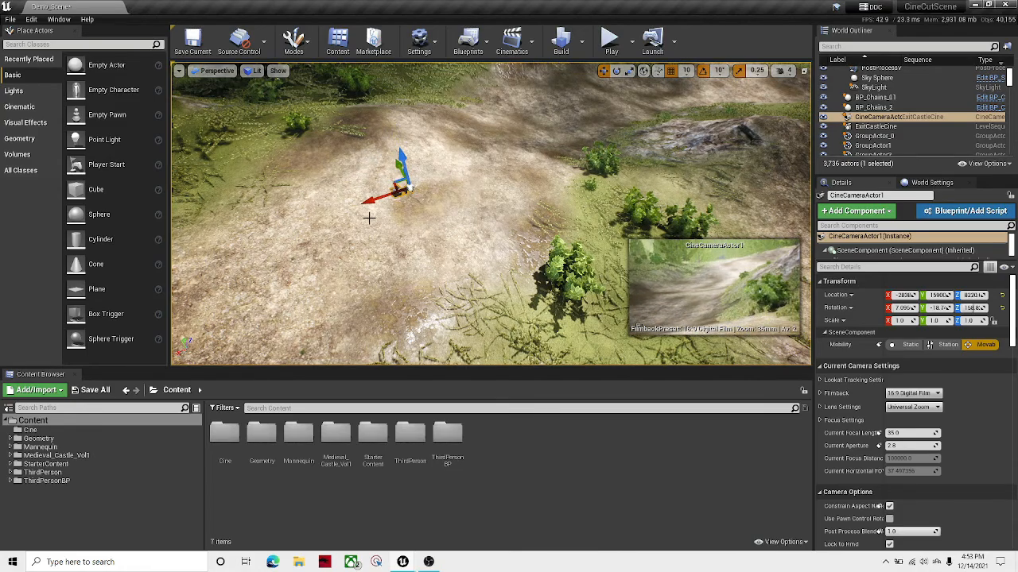
{"action": "mouse_move", "coordinate": [368, 217]}
{"action": "right_mouse_down"}
{"action": "mouse_move", "coordinate": [453, 217]}
{"action": "mouse_move", "coordinate": [369, 217]}
{"action": "right_mouse_up"}
{"action": "left_click_drag", "start_coordinate": [354, 211], "coordinate": [358, 104]}
{"action": "right_click_drag", "start_coordinate": [470, 222], "coordinate": [445, 199]}
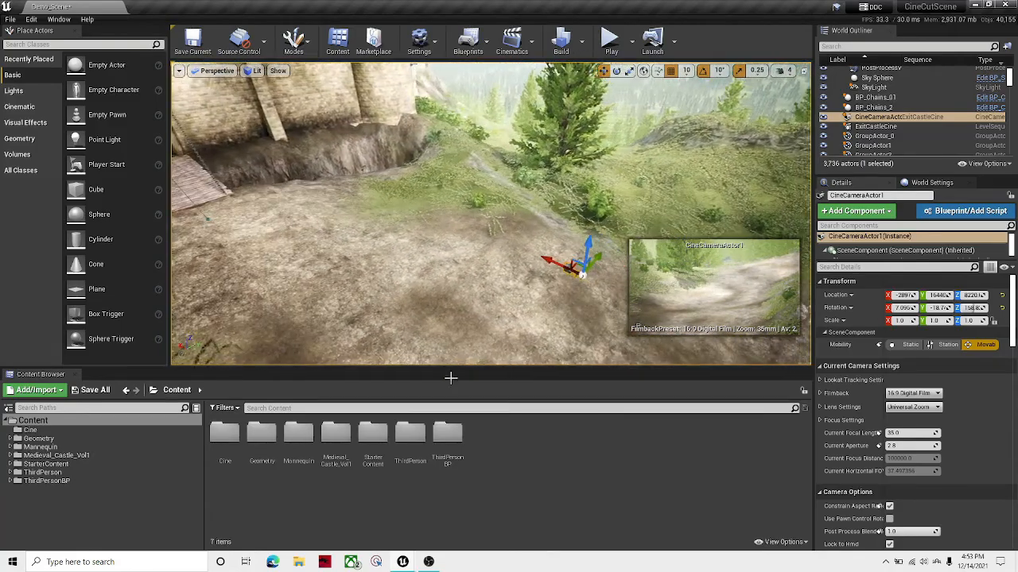
- Add a Transform key for the cine camera at 2.00 seconds and advance the playhead to 3.00 seconds
{"action": "left_click", "coordinate": [403, 562]}
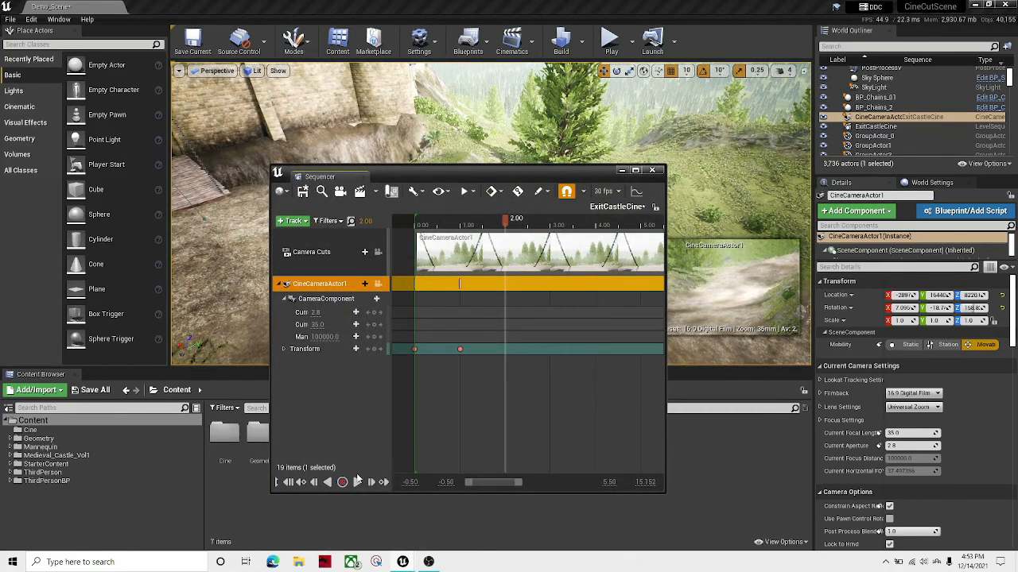
{"action": "left_click", "coordinate": [374, 349]}
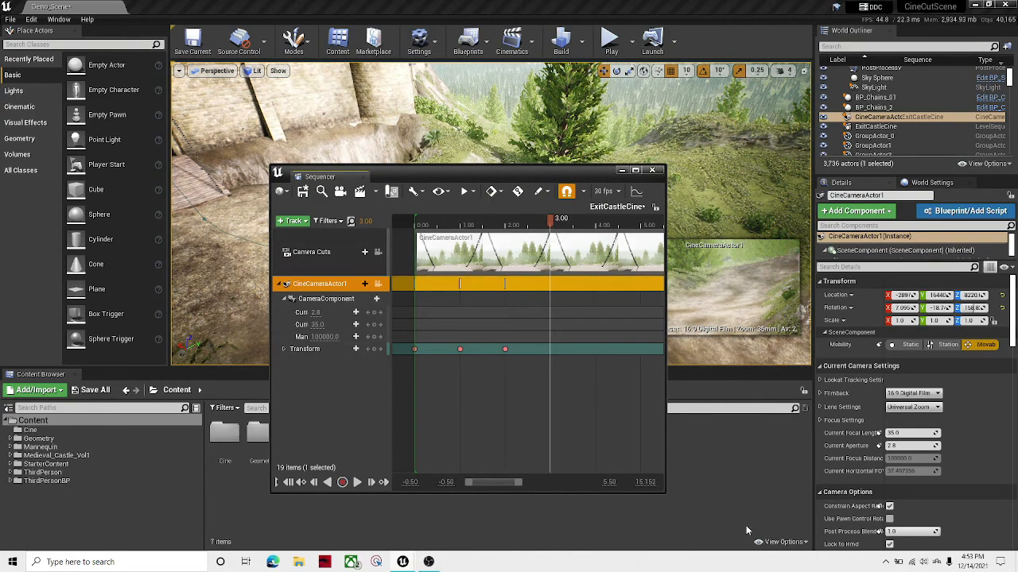
- Move the cine camera farther down the dirt path near the rocky mound and lower it toward the ground
{"action": "left_click", "coordinate": [622, 169]}
{"action": "right_click_drag", "start_coordinate": [498, 279], "coordinate": [442, 237]}
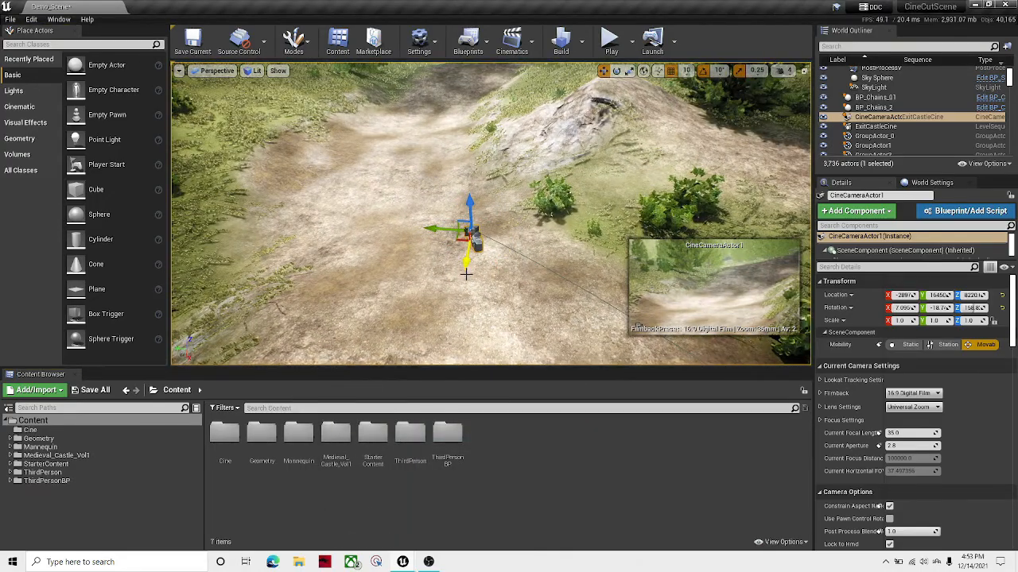
{"action": "mouse_move", "coordinate": [478, 152]}
{"action": "right_mouse_down"}
{"action": "mouse_move", "coordinate": [398, 151]}
{"action": "mouse_move", "coordinate": [479, 152]}
{"action": "right_mouse_up"}
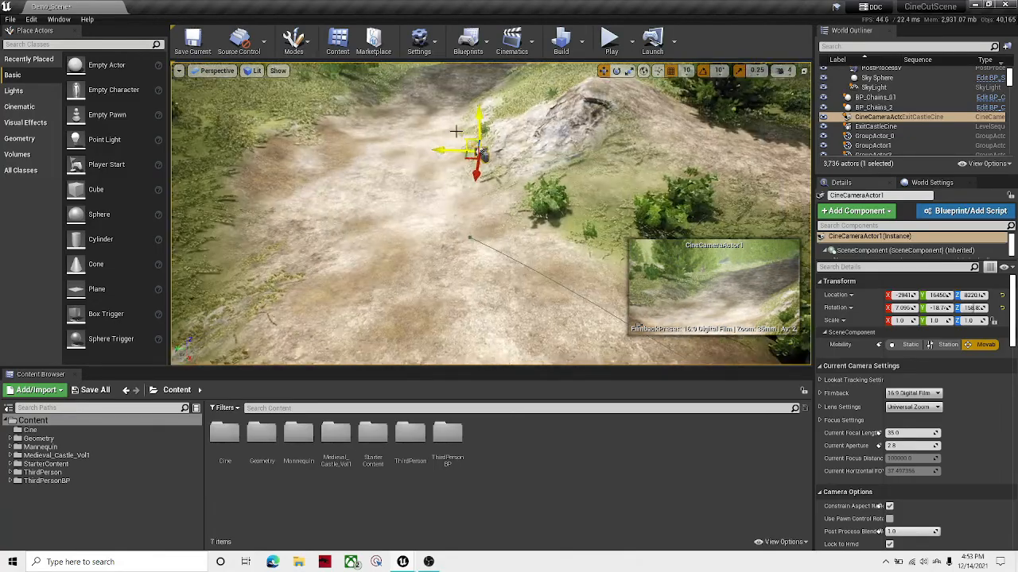
{"action": "left_click_drag", "start_coordinate": [351, 141], "coordinate": [344, 141]}
{"action": "right_click_drag", "start_coordinate": [343, 141], "coordinate": [255, 140]}
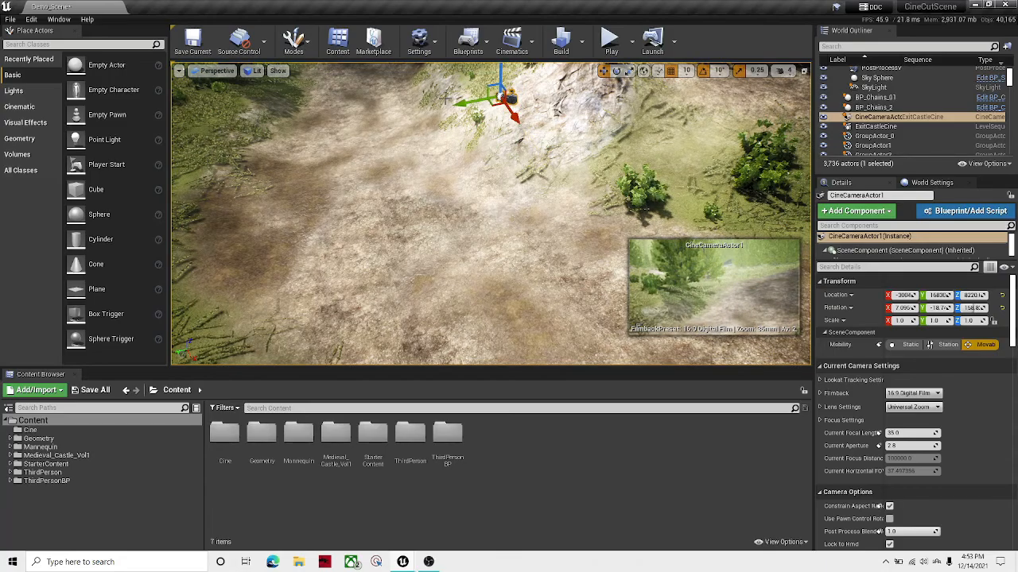
{"action": "left_click_drag", "start_coordinate": [357, 82], "coordinate": [389, 176]}
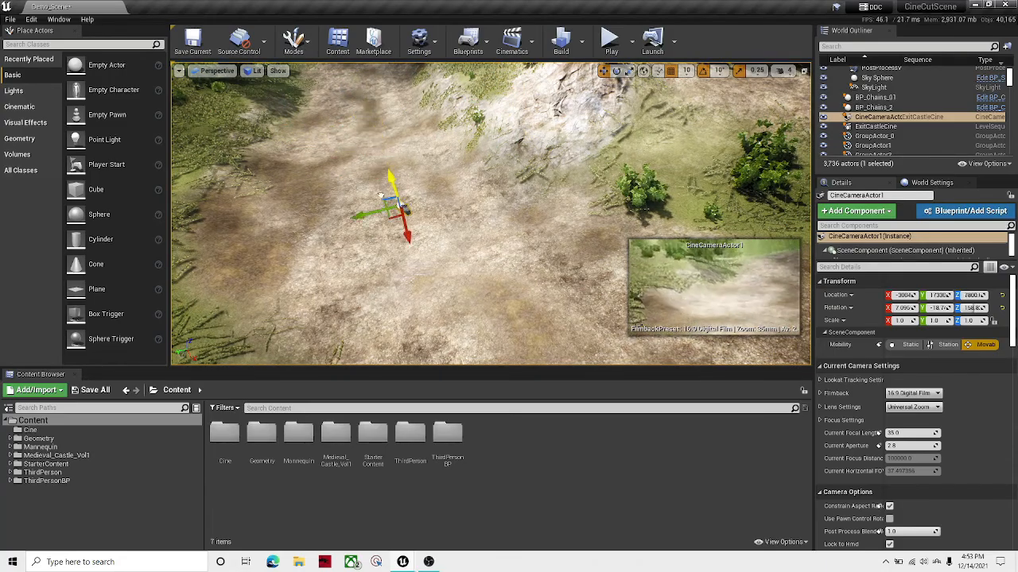
{"action": "right_click_drag", "start_coordinate": [470, 235], "coordinate": [545, 124]}
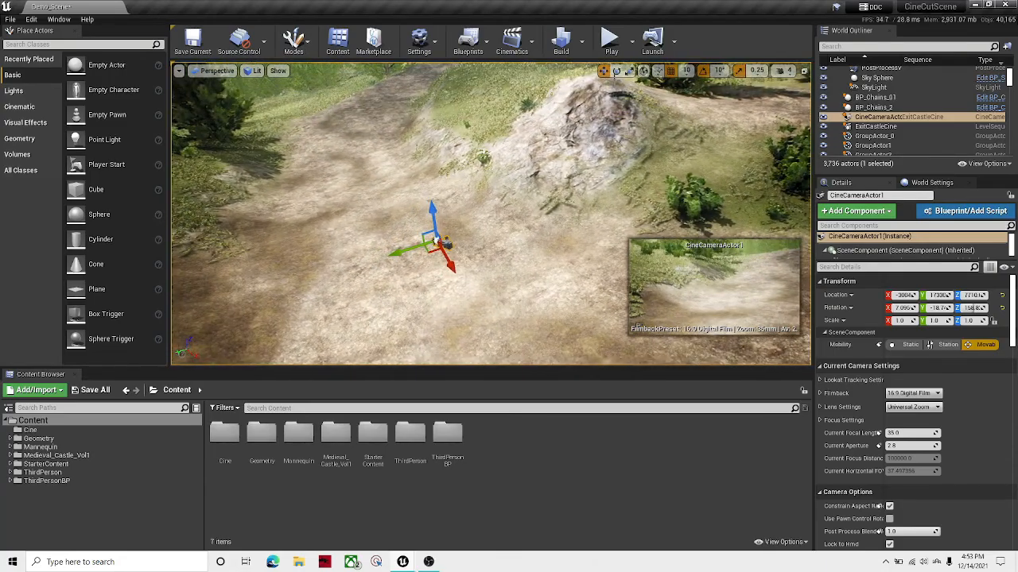
- Turn the cine camera about 20 degrees around its vertical axis to follow the path, and lower it closer to the ground
{"action": "left_click", "coordinate": [616, 71]}
{"action": "left_click_drag", "start_coordinate": [423, 281], "coordinate": [458, 294]}
{"action": "right_click_drag", "start_coordinate": [459, 294], "coordinate": [549, 295]}
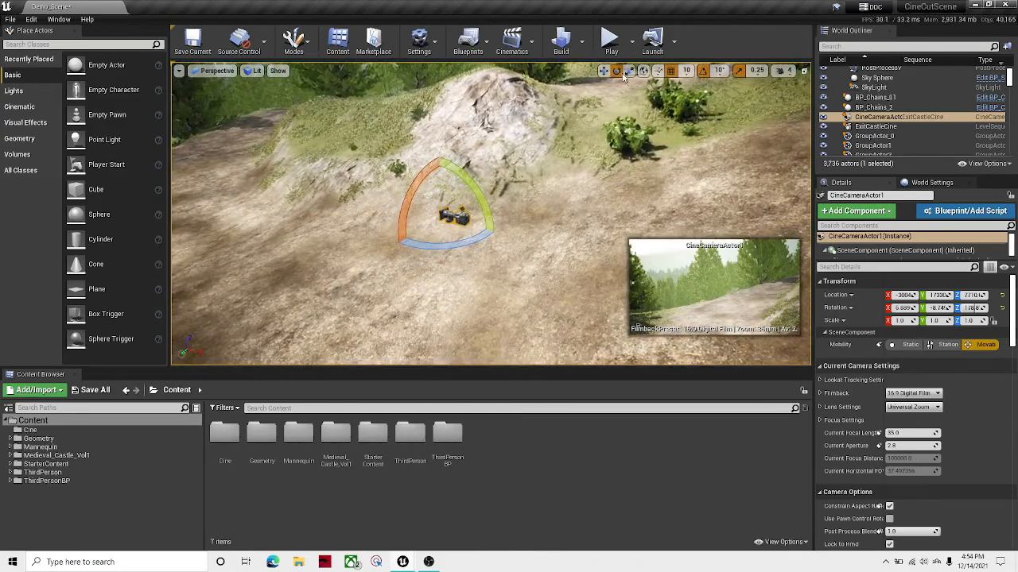
{"action": "left_click", "coordinate": [612, 78]}
{"action": "left_click", "coordinate": [603, 71]}
{"action": "left_click", "coordinate": [454, 217]}
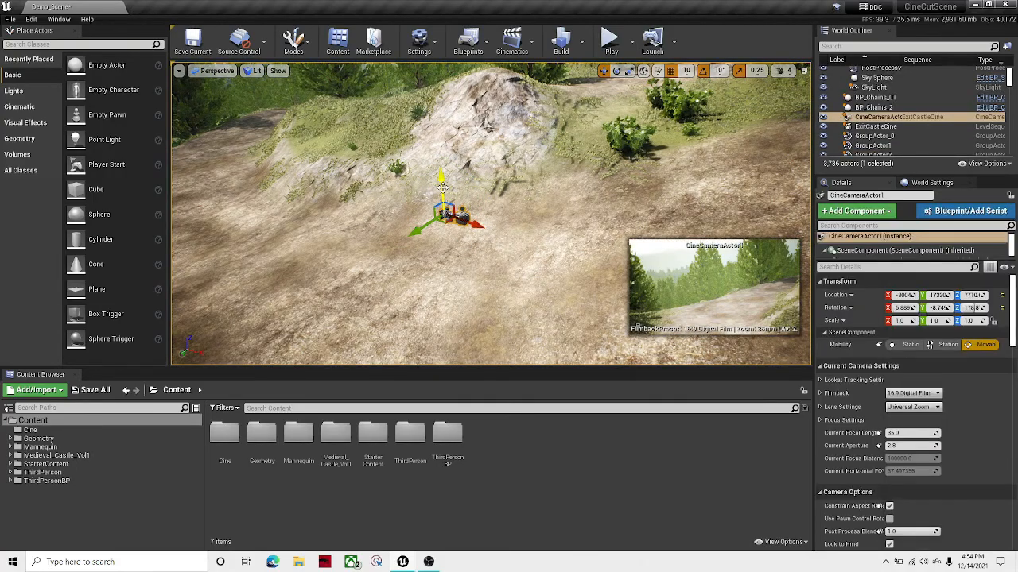
{"action": "left_click_drag", "start_coordinate": [442, 188], "coordinate": [443, 209]}
- Add a Transform key for the cine camera at 3.00 seconds and advance the playhead to 4.00 seconds
{"action": "left_click", "coordinate": [402, 562]}
{"action": "left_click", "coordinate": [450, 512]}
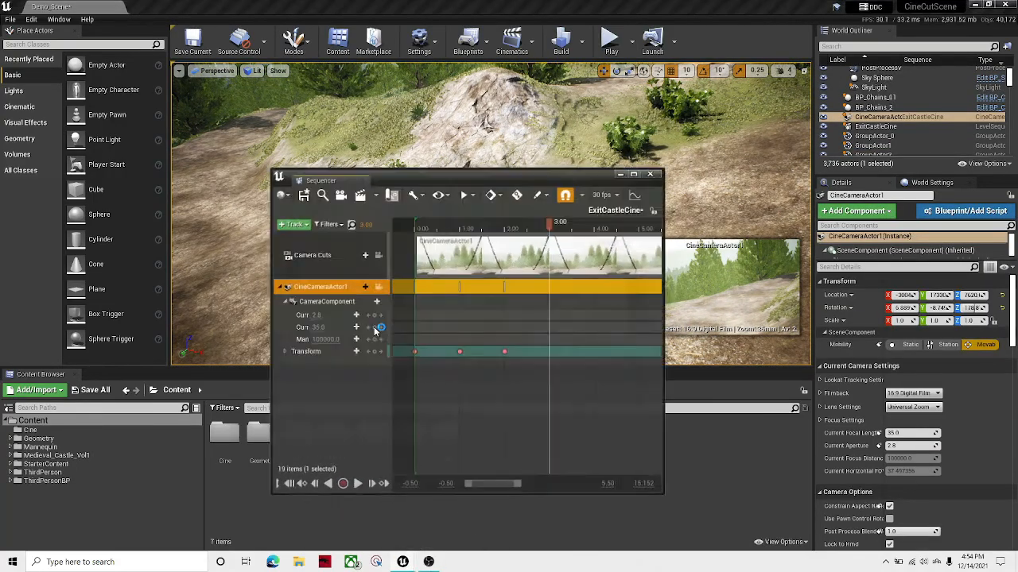
{"action": "left_click", "coordinate": [374, 352]}
{"action": "left_click_drag", "start_coordinate": [489, 484], "coordinate": [507, 485]}
{"action": "left_click", "coordinate": [475, 224]}
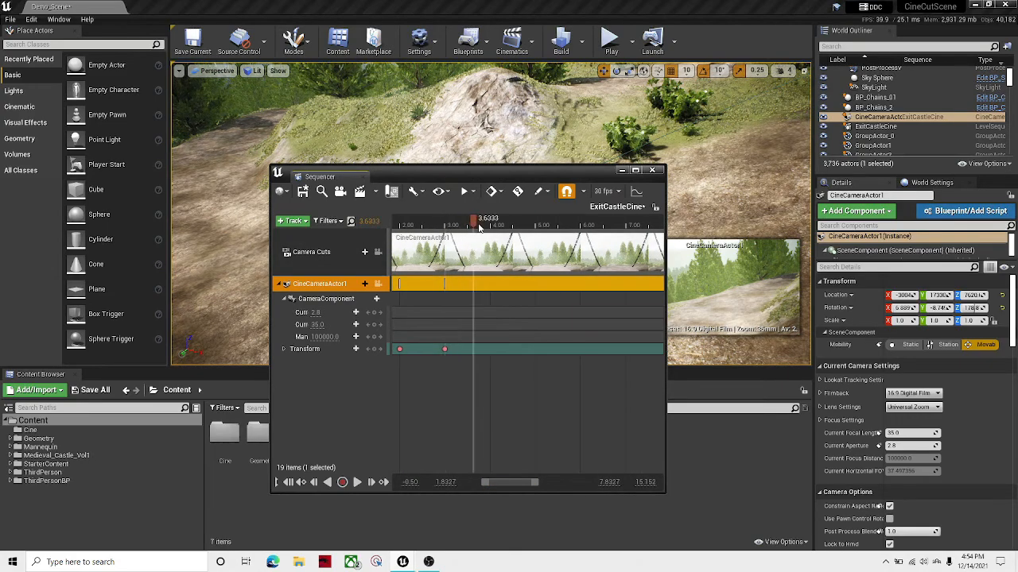
{"action": "left_click_drag", "start_coordinate": [478, 227], "coordinate": [490, 225]}
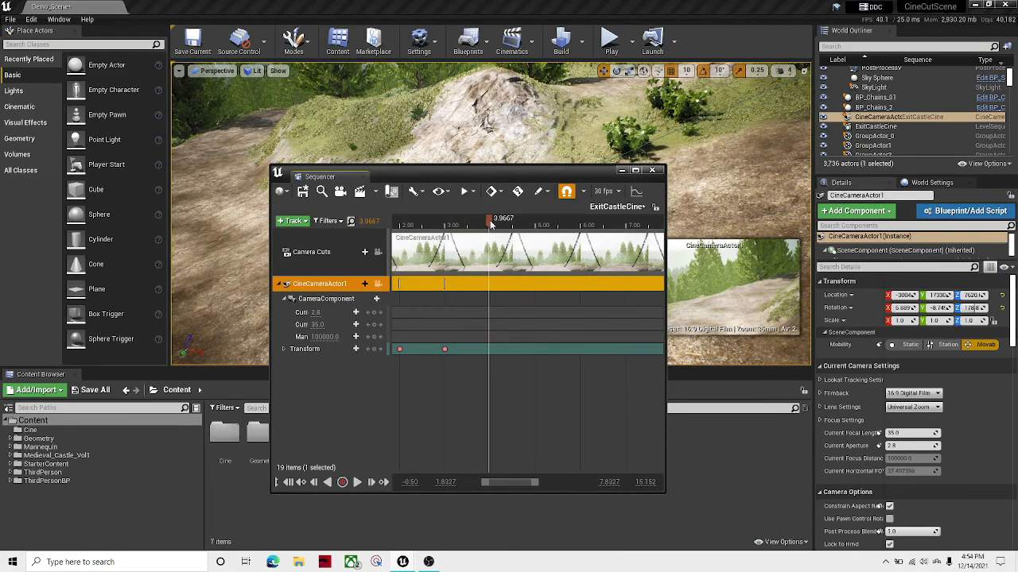
{"action": "left_click", "coordinate": [621, 169]}
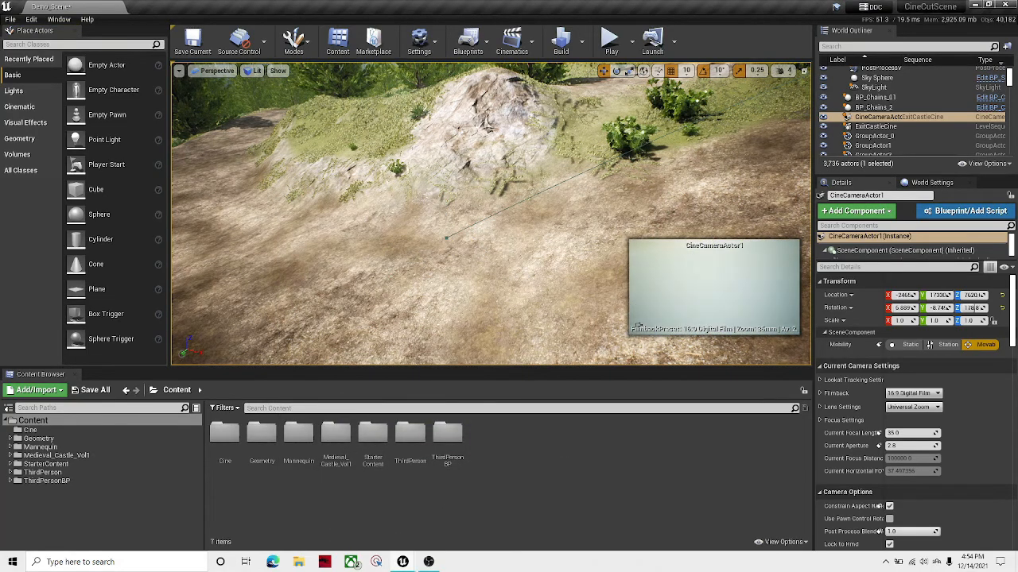
- Move the cine camera farther down the dirt path past the rocky mound and lower it to the ground
{"action": "left_click_drag", "start_coordinate": [292, 315], "coordinate": [286, 290]}
{"action": "right_click_drag", "start_coordinate": [287, 290], "coordinate": [239, 290]}
{"action": "right_click_drag", "start_coordinate": [491, 213], "coordinate": [483, 117]}
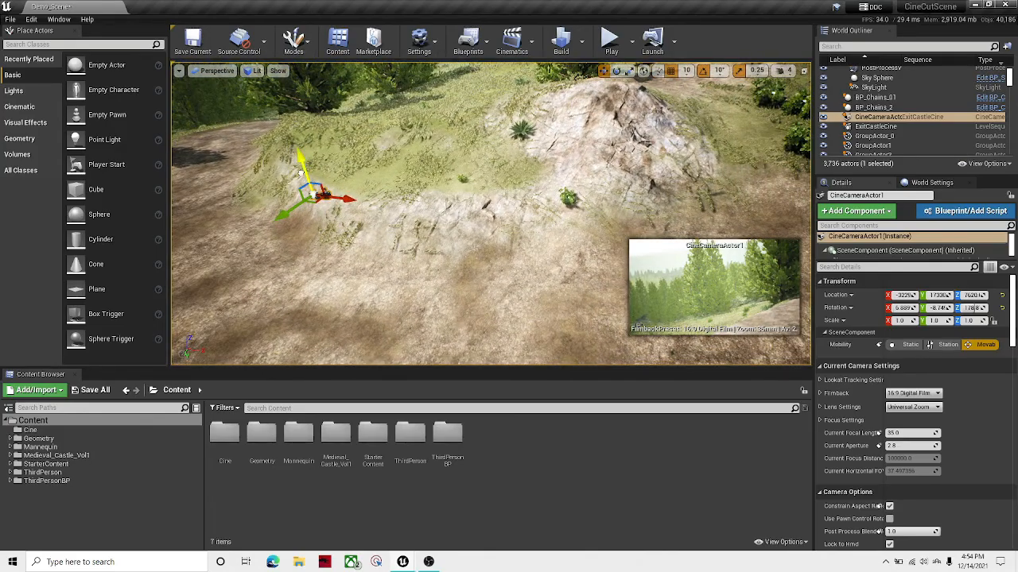
{"action": "left_click_drag", "start_coordinate": [301, 173], "coordinate": [326, 251]}
{"action": "right_click_drag", "start_coordinate": [393, 209], "coordinate": [334, 239]}
- Rotate the cine camera 10 degrees around its vertical axis toward the next stretch of path
{"action": "left_click", "coordinate": [616, 70]}
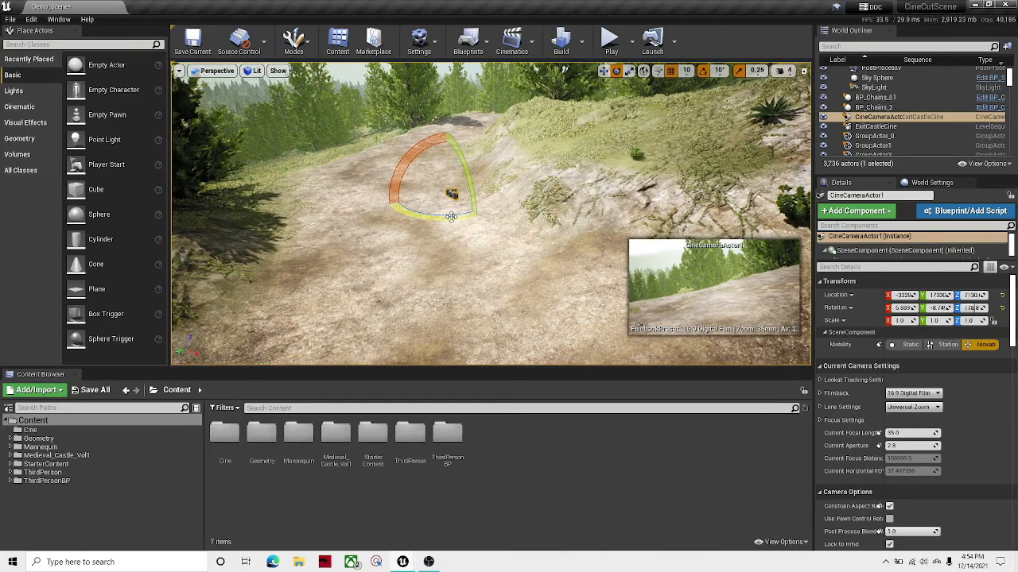
{"action": "left_click_drag", "start_coordinate": [481, 222], "coordinate": [467, 227]}
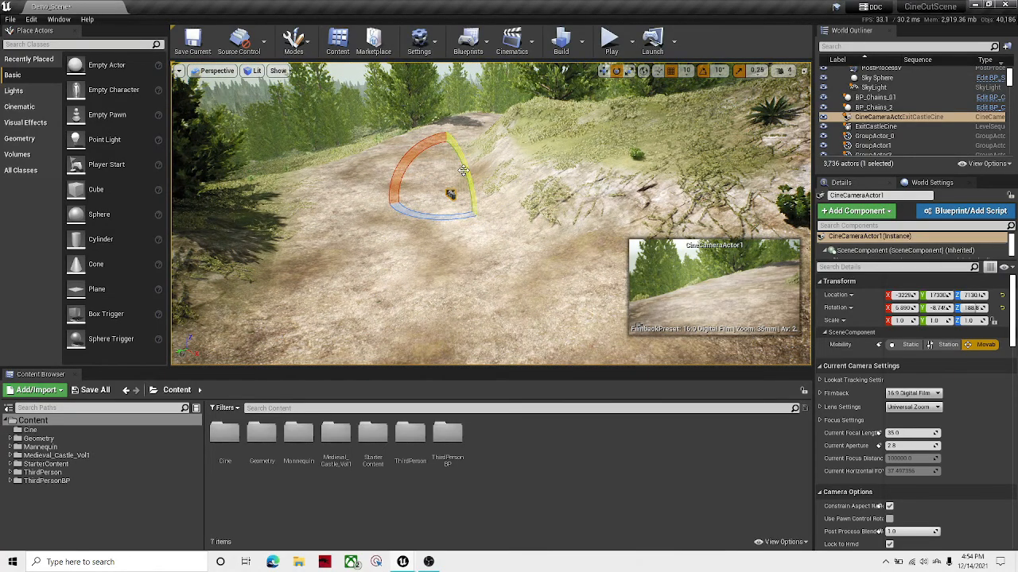
{"action": "left_click_drag", "start_coordinate": [463, 171], "coordinate": [467, 183]}
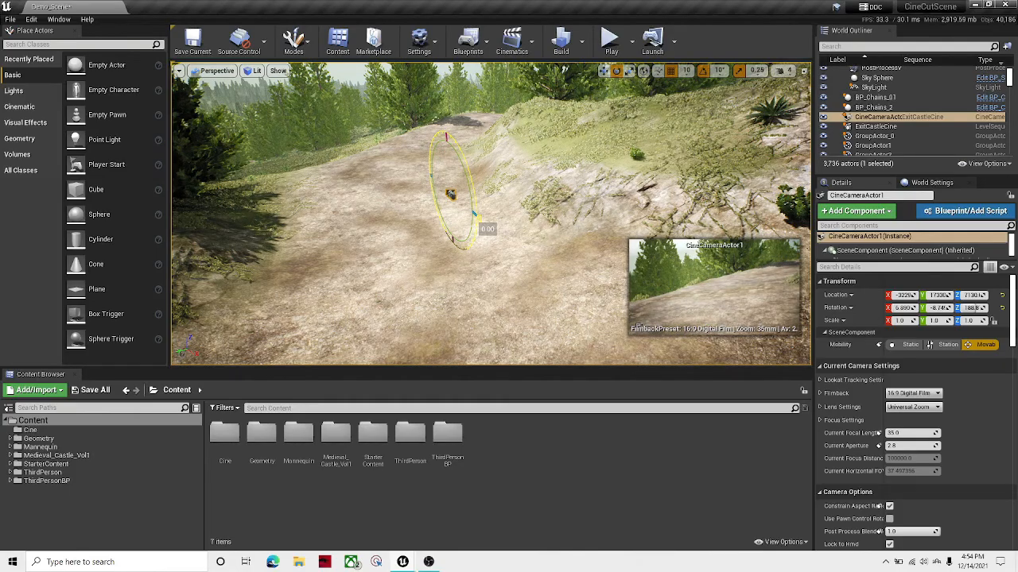
{"action": "mouse_move", "coordinate": [384, 191]}
{"action": "right_mouse_down"}
{"action": "mouse_move", "coordinate": [392, 219]}
{"action": "mouse_move", "coordinate": [501, 201]}
{"action": "mouse_move", "coordinate": [421, 212]}
{"action": "mouse_move", "coordinate": [374, 179]}
{"action": "right_mouse_up"}
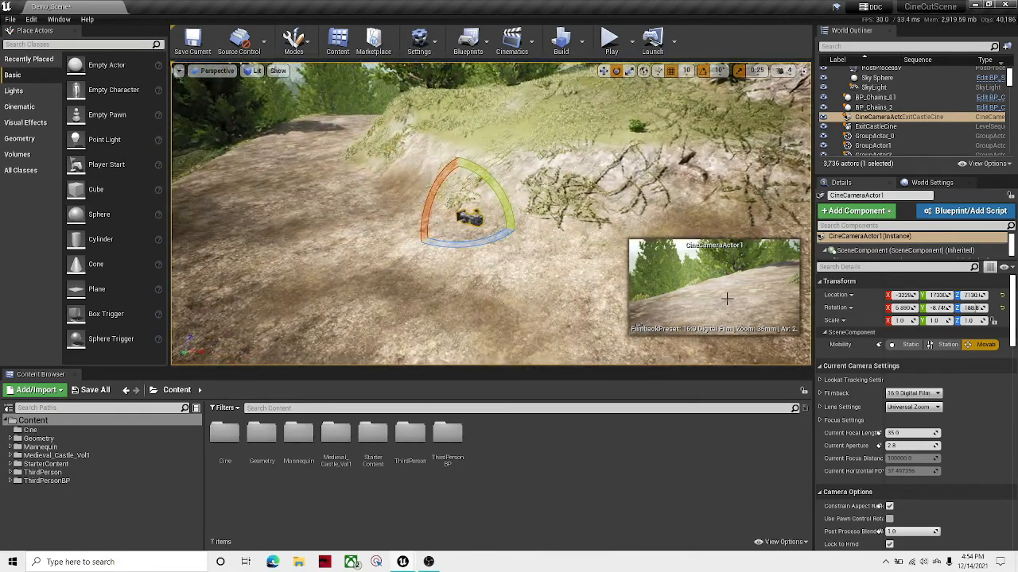
- Add a Transform key for the cine camera at 4.00 seconds and advance the playhead to 5.00 seconds
{"action": "mouse_move", "coordinate": [402, 556]}
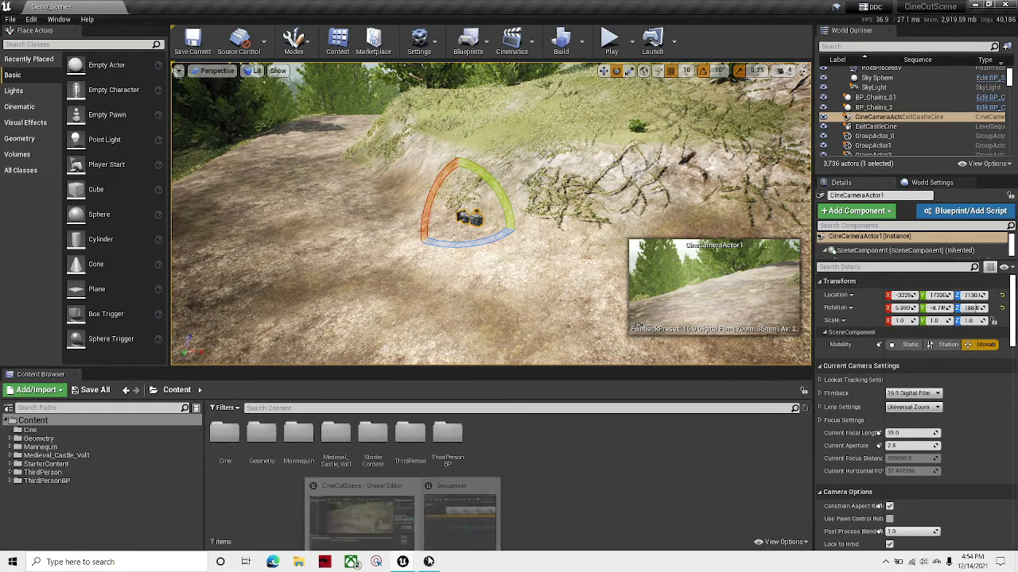
{"action": "left_click", "coordinate": [453, 513]}
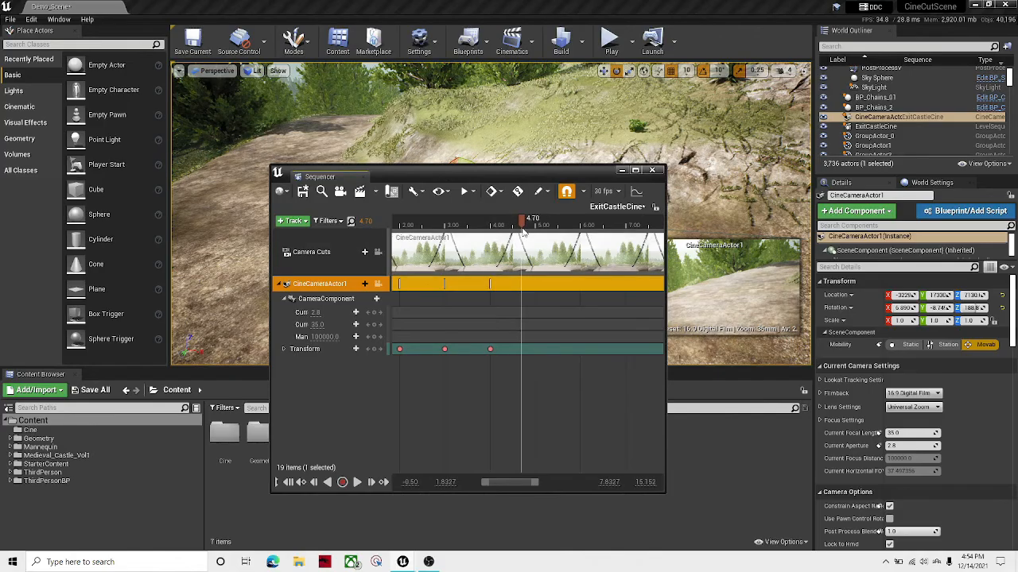
{"action": "left_click", "coordinate": [621, 170]}
- Move the cine camera farther along the dirt path to the bend below the grassy slope
{"action": "right_click_drag", "start_coordinate": [557, 223], "coordinate": [652, 183]}
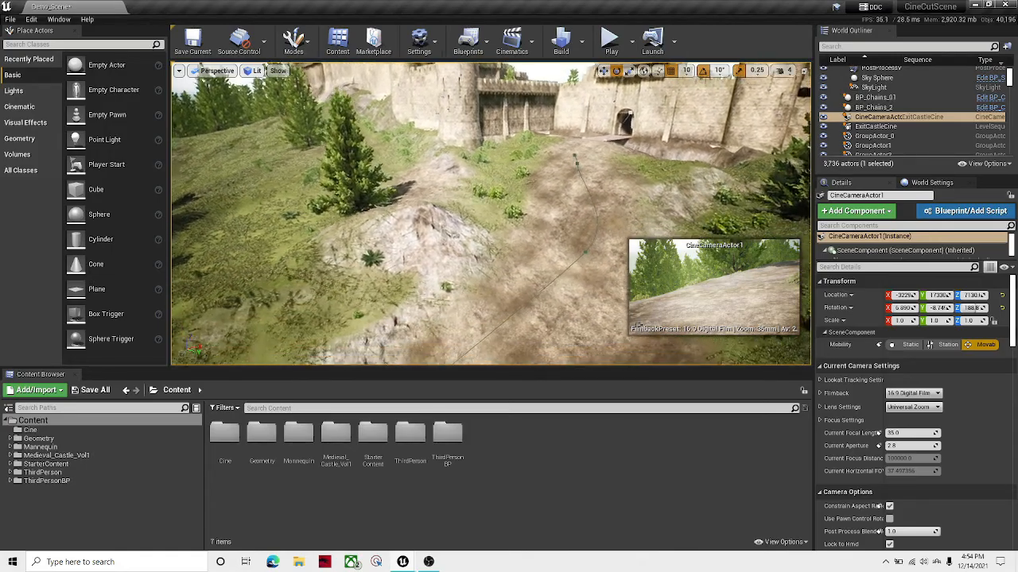
{"action": "key", "text": "d"}
{"action": "right_click_drag", "start_coordinate": [652, 183], "coordinate": [330, 189]}
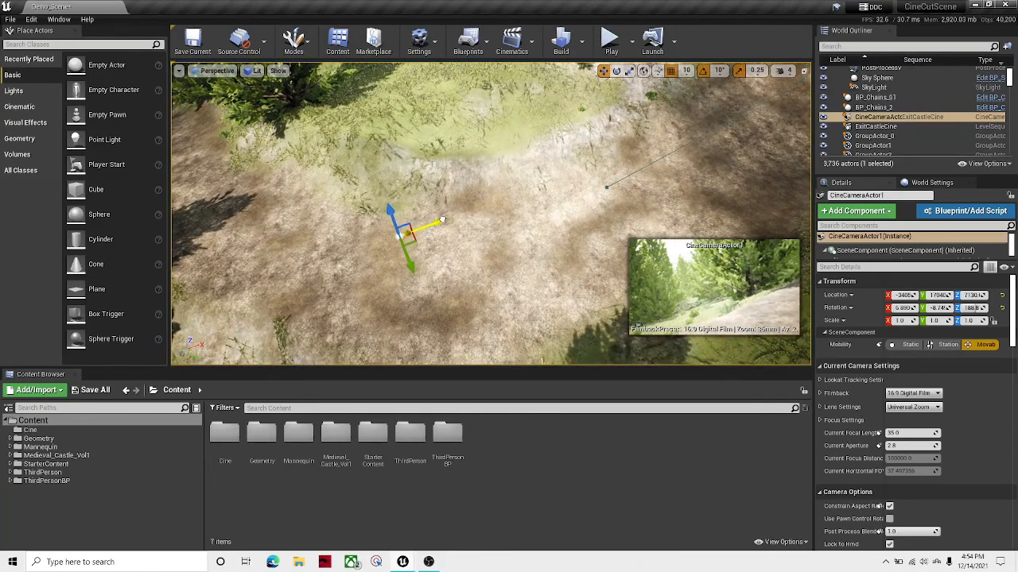
{"action": "right_click_drag", "start_coordinate": [322, 301], "coordinate": [342, 288]}
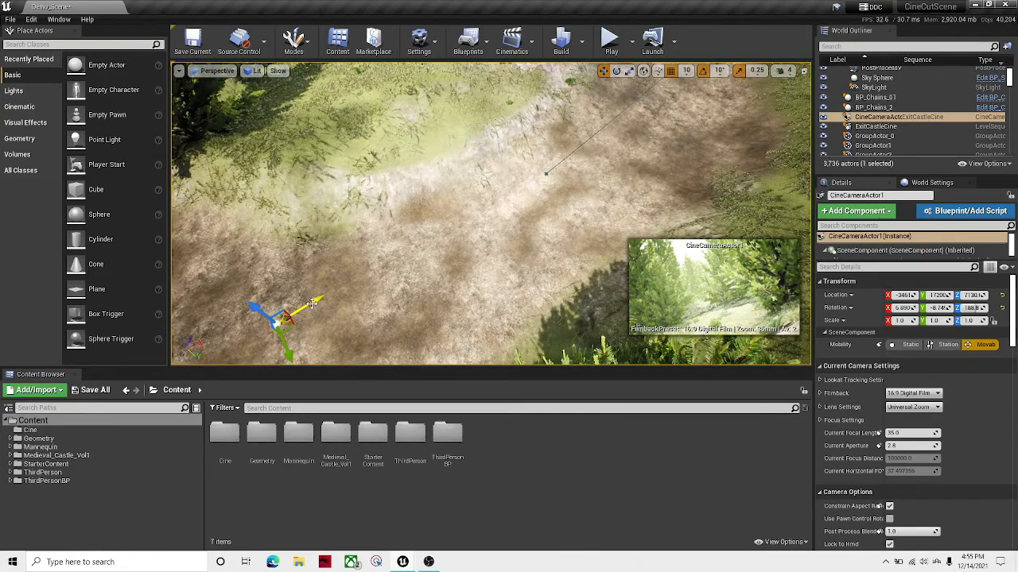
{"action": "left_click_drag", "start_coordinate": [359, 291], "coordinate": [381, 278]}
{"action": "right_click_drag", "start_coordinate": [382, 278], "coordinate": [318, 272]}
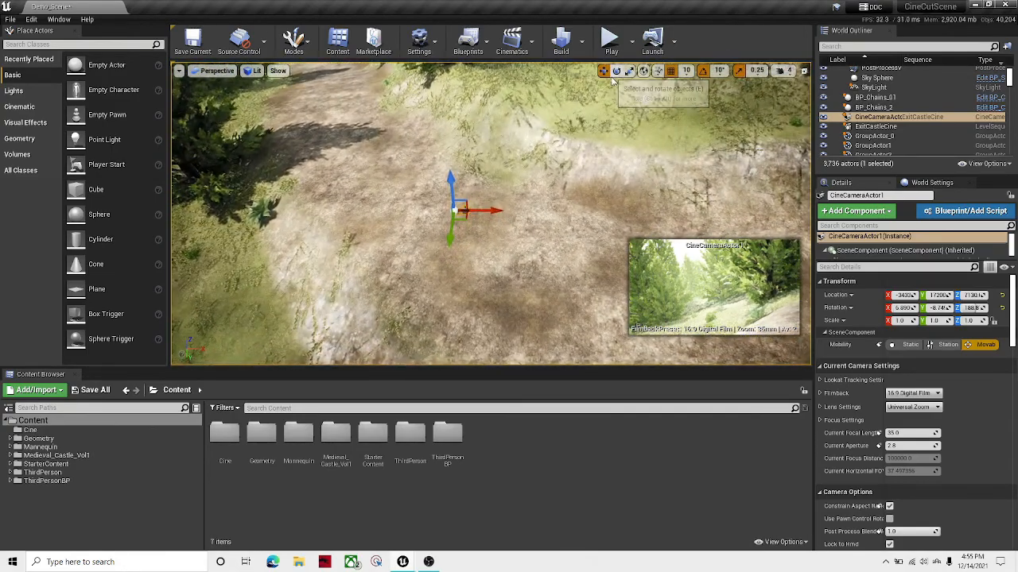
- Rotate the cine camera 50 degrees around its vertical axis to face down the path after the bend
{"action": "key", "text": "e"}
{"action": "left_click_drag", "start_coordinate": [507, 223], "coordinate": [509, 216]}
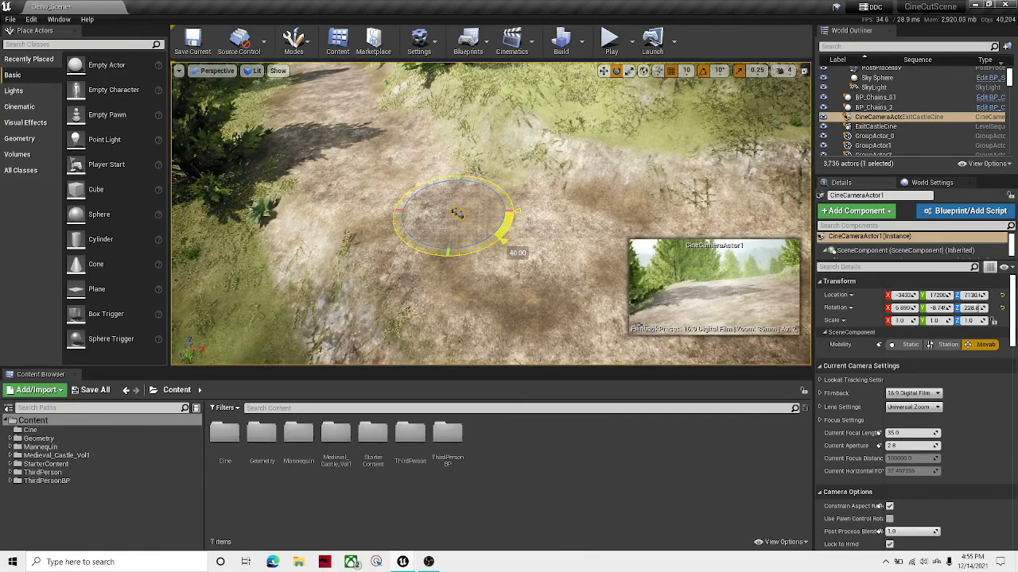
{"action": "right_click_drag", "start_coordinate": [605, 99], "coordinate": [620, 123]}
- Add a Transform key for the cine camera at 5.00 seconds and advance the playhead to 6.00 seconds
{"action": "mouse_move", "coordinate": [427, 561]}
{"action": "left_click", "coordinate": [472, 515]}
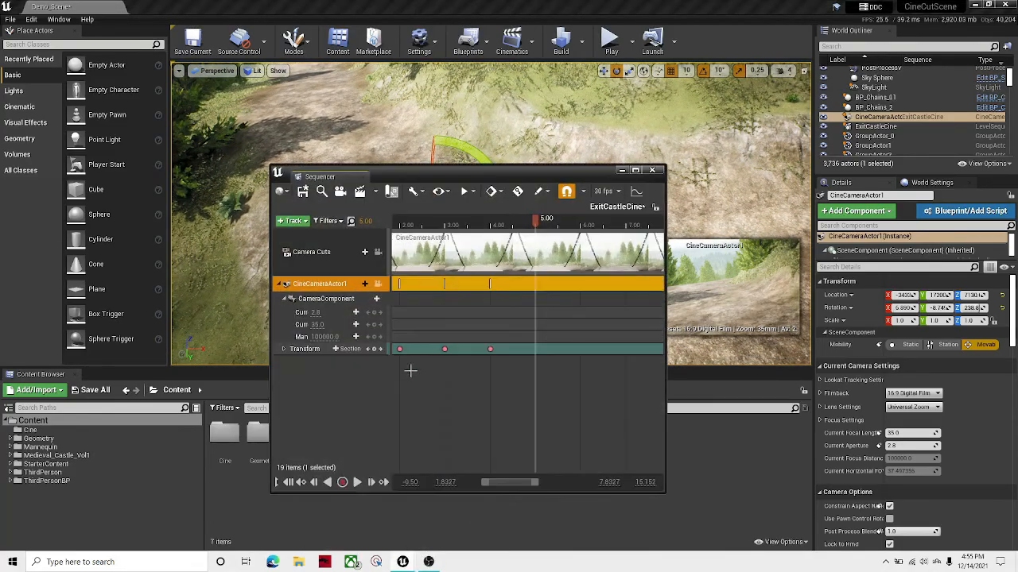
{"action": "left_click", "coordinate": [375, 350]}
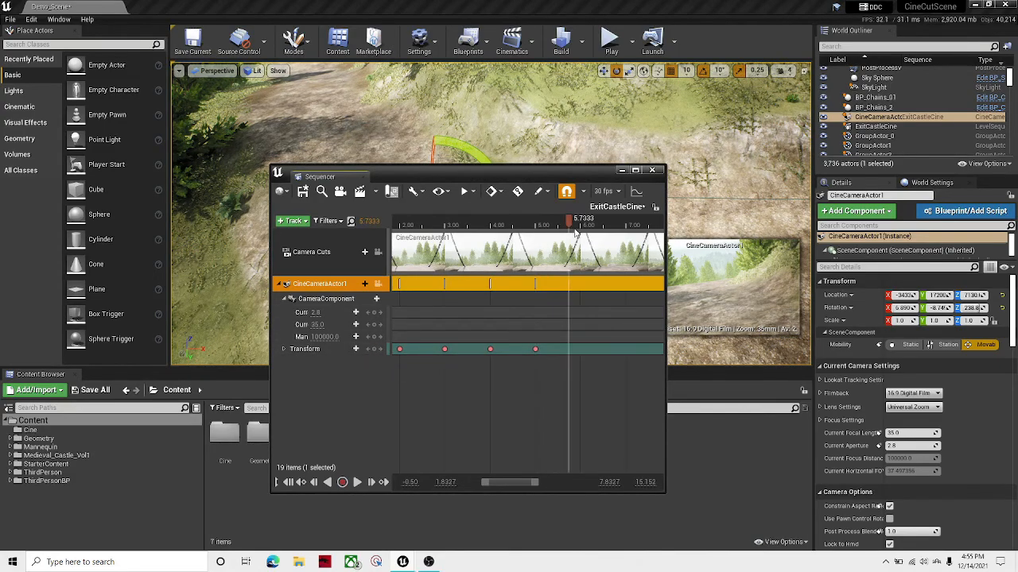
{"action": "left_click", "coordinate": [621, 171]}
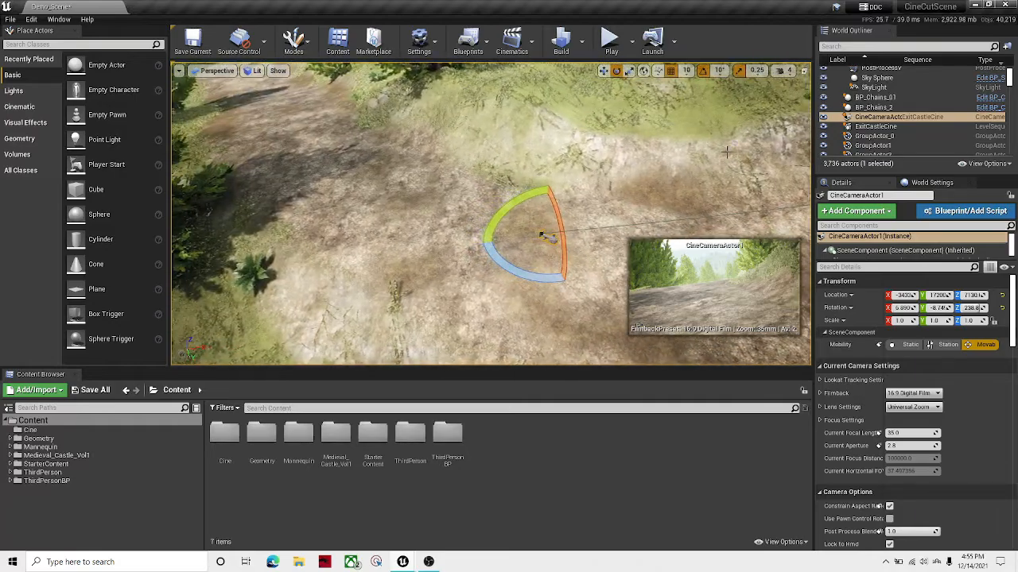
- Move the cine camera down the path to the shaded spot beside the large fir tree, centering it on the dirt
{"action": "left_click", "coordinate": [604, 71]}
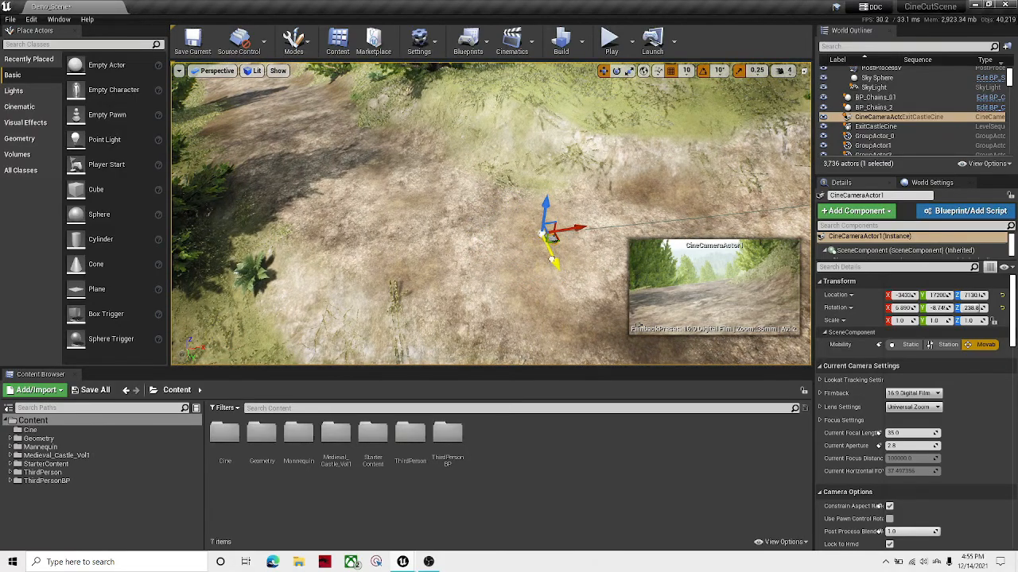
{"action": "left_click_drag", "start_coordinate": [548, 248], "coordinate": [344, 136]}
{"action": "right_click_drag", "start_coordinate": [344, 136], "coordinate": [306, 80]}
{"action": "left_click_drag", "start_coordinate": [378, 236], "coordinate": [378, 197]}
{"action": "right_click_drag", "start_coordinate": [422, 170], "coordinate": [382, 168]}
{"action": "left_click_drag", "start_coordinate": [470, 159], "coordinate": [430, 162]}
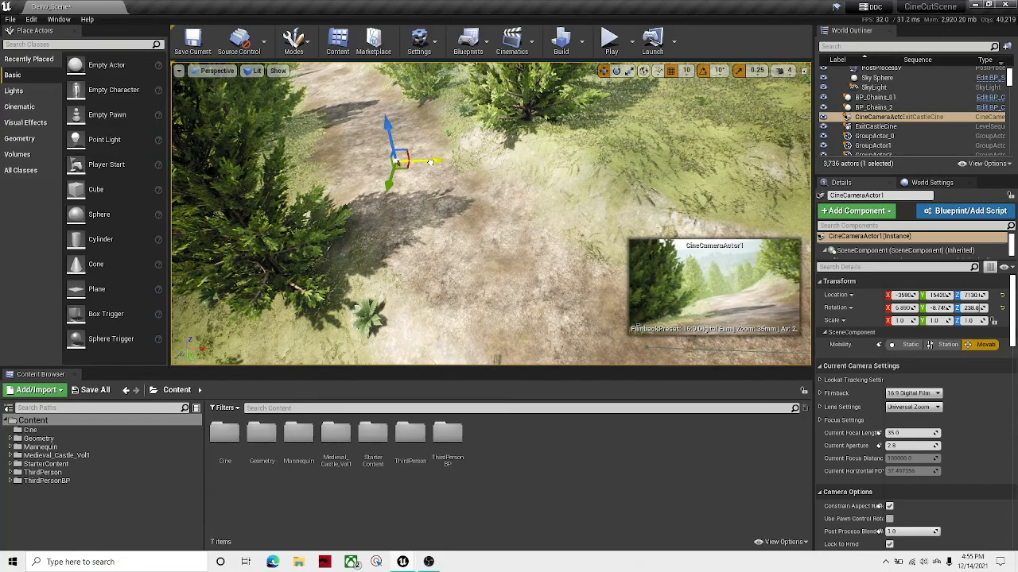
- Add a Transform key for the cine camera at 6.00 seconds and advance the playhead to 7.00 seconds
{"action": "mouse_move", "coordinate": [412, 562]}
{"action": "left_click", "coordinate": [450, 513]}
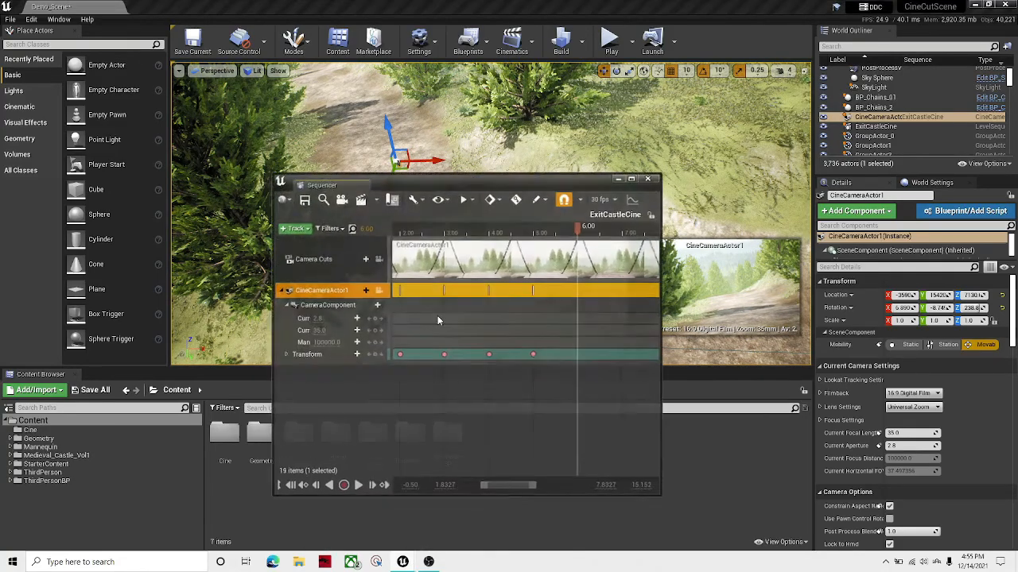
{"action": "left_click", "coordinate": [374, 349]}
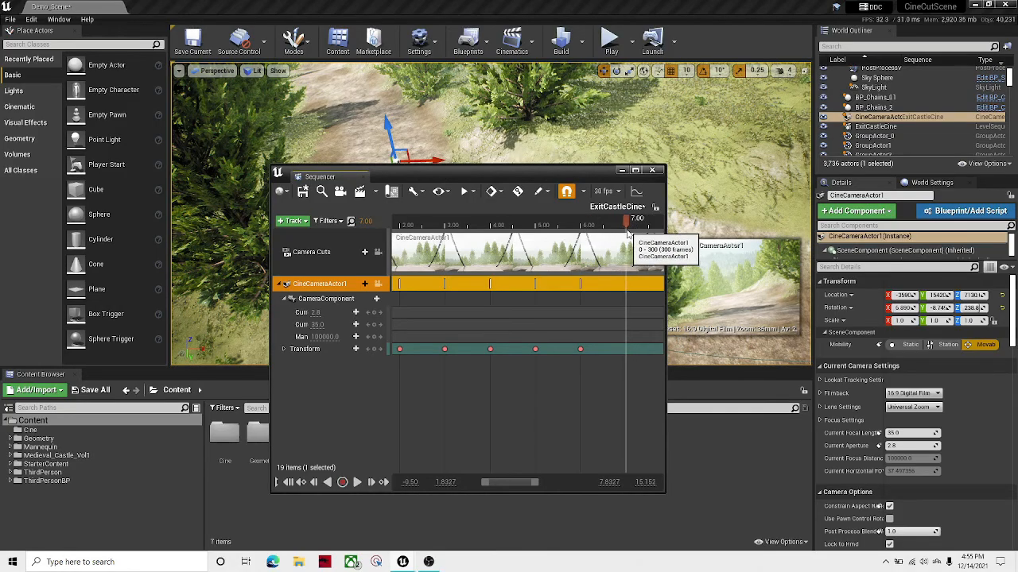
{"action": "left_click", "coordinate": [622, 170]}
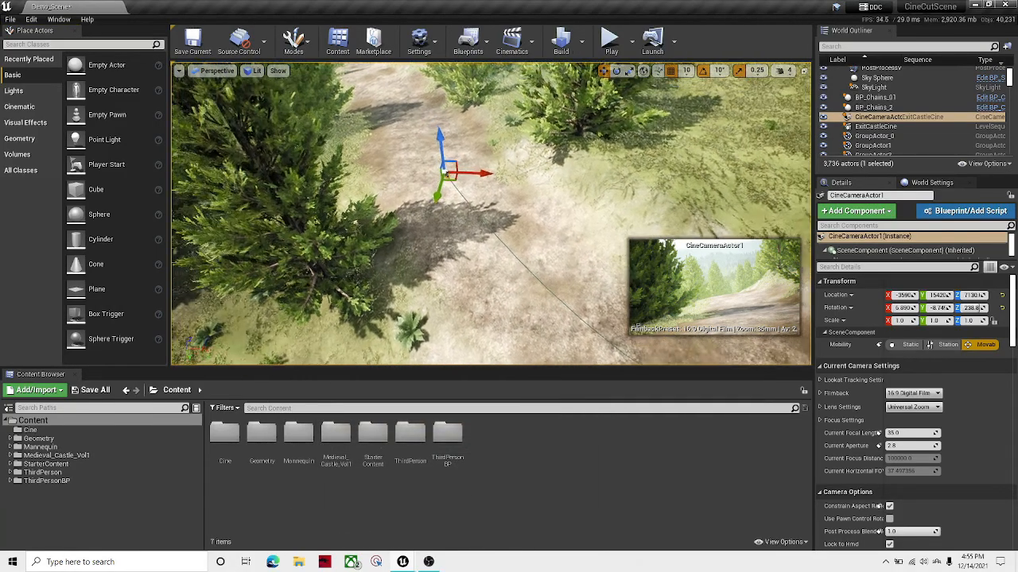
- Move the cine camera farther along the dirt path to the next tree shadow between the firs
{"action": "right_click_drag", "start_coordinate": [519, 235], "coordinate": [471, 205]}
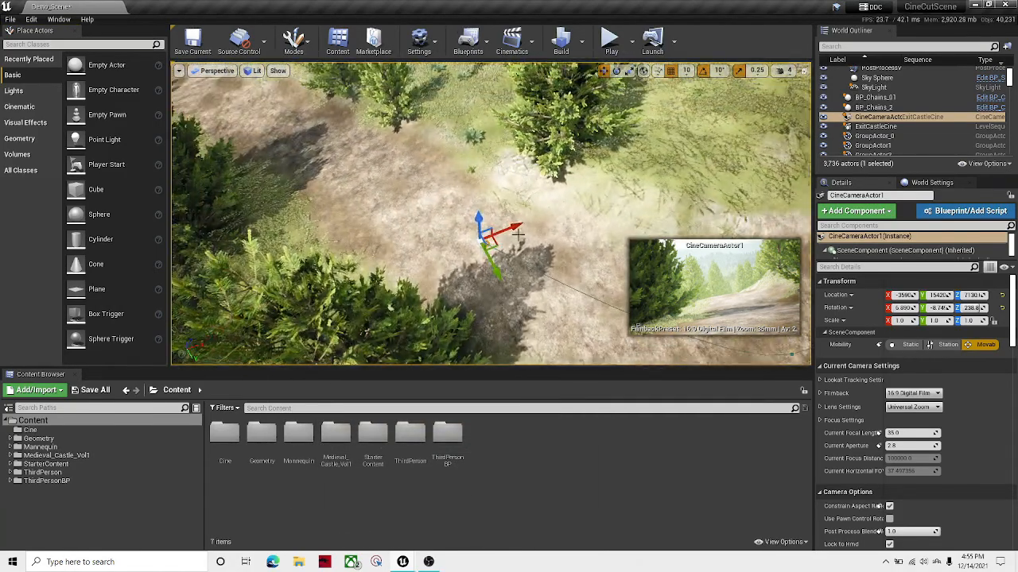
{"action": "left_click_drag", "start_coordinate": [497, 270], "coordinate": [356, 103]}
{"action": "right_click_drag", "start_coordinate": [424, 199], "coordinate": [327, 156]}
{"action": "left_click_drag", "start_coordinate": [438, 180], "coordinate": [441, 159]}
{"action": "right_click_drag", "start_coordinate": [442, 159], "coordinate": [398, 159]}
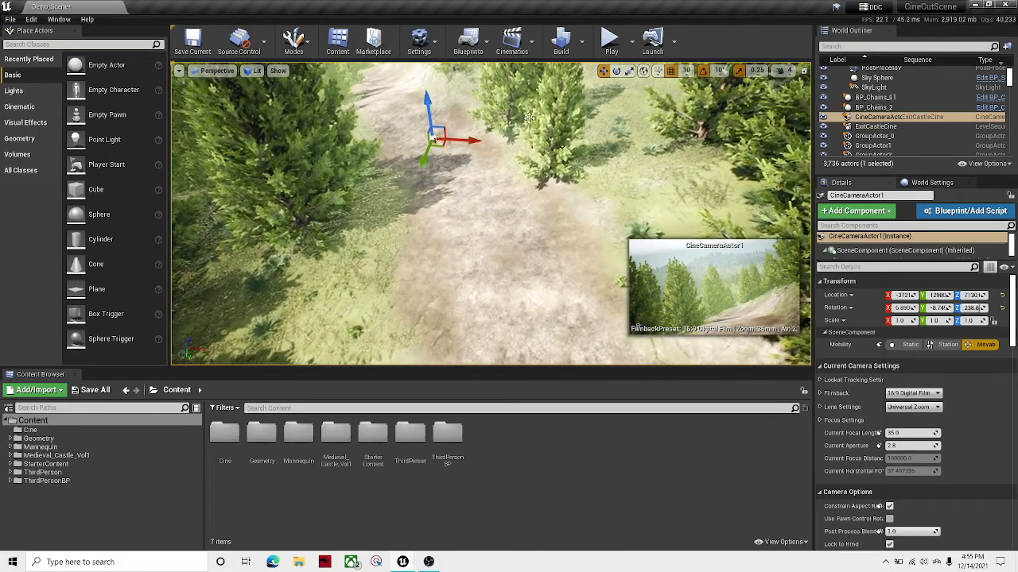
- Tilt the cine camera with the rotate tool so its view takes in the path ahead
{"action": "left_click", "coordinate": [616, 71]}
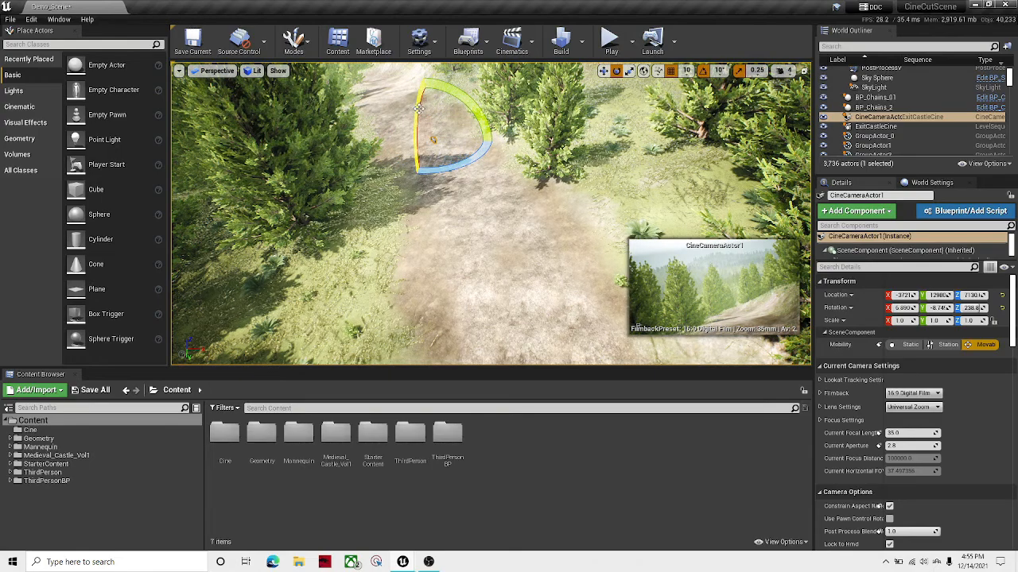
{"action": "left_click_drag", "start_coordinate": [418, 111], "coordinate": [421, 89]}
{"action": "left_click_drag", "start_coordinate": [616, 178], "coordinate": [618, 202]}
- Add a Transform key for the cine camera at 7.00 seconds and advance the playhead to 8.00 seconds
{"action": "left_click", "coordinate": [407, 562]}
{"action": "left_click", "coordinate": [461, 521]}
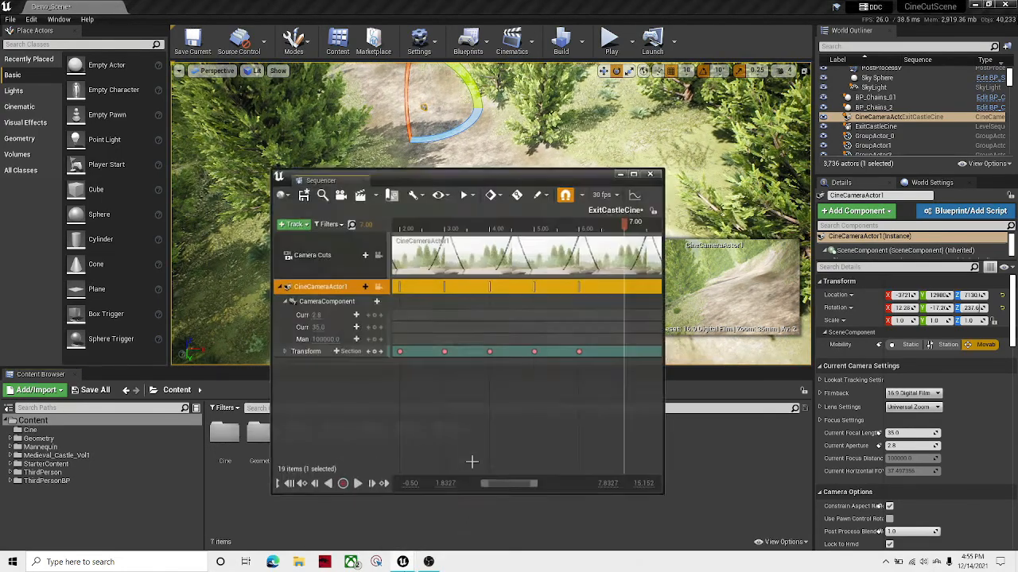
{"action": "left_click", "coordinate": [373, 350]}
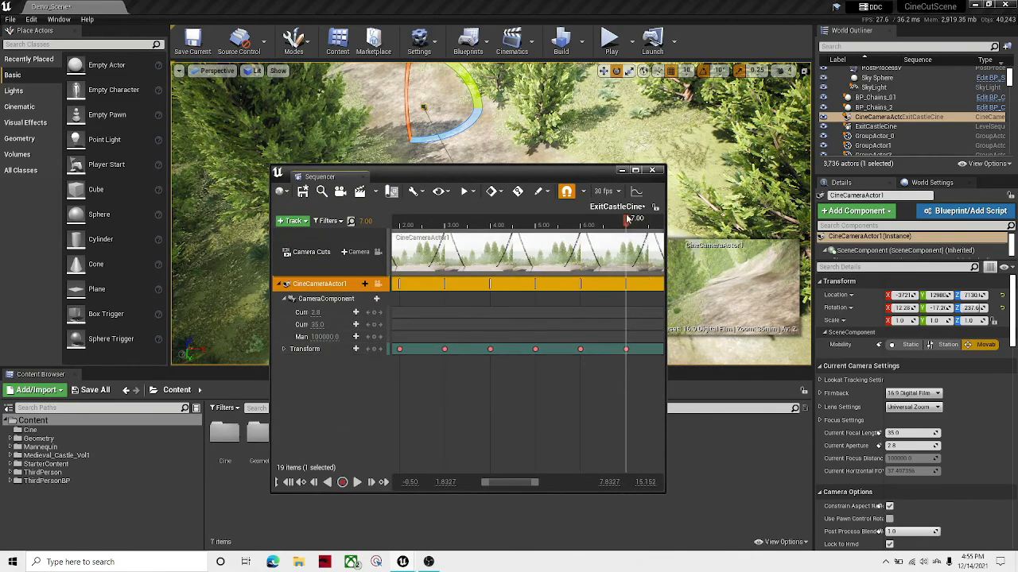
{"action": "left_click_drag", "start_coordinate": [516, 482], "coordinate": [545, 482]}
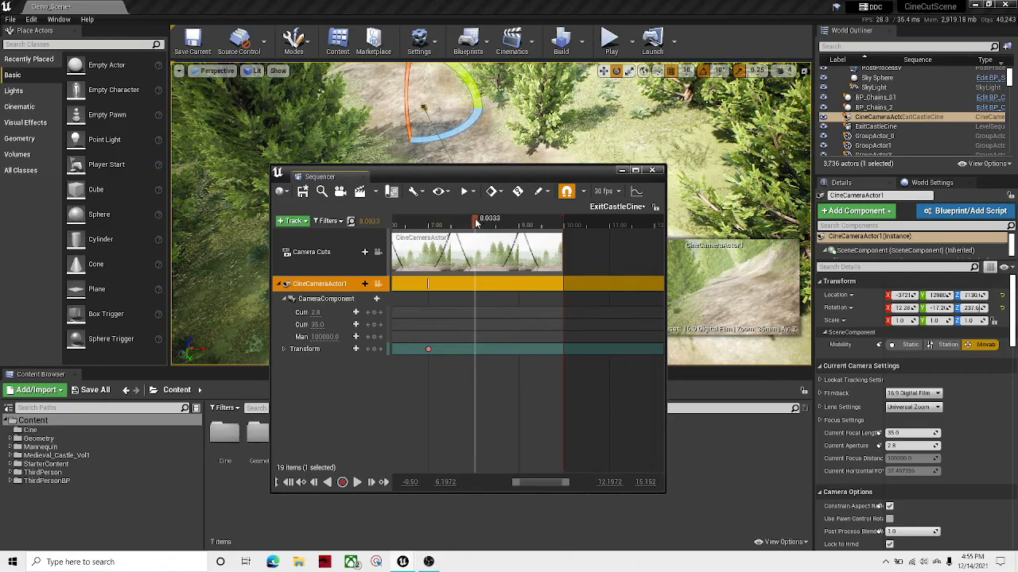
{"action": "left_click", "coordinate": [746, 462]}
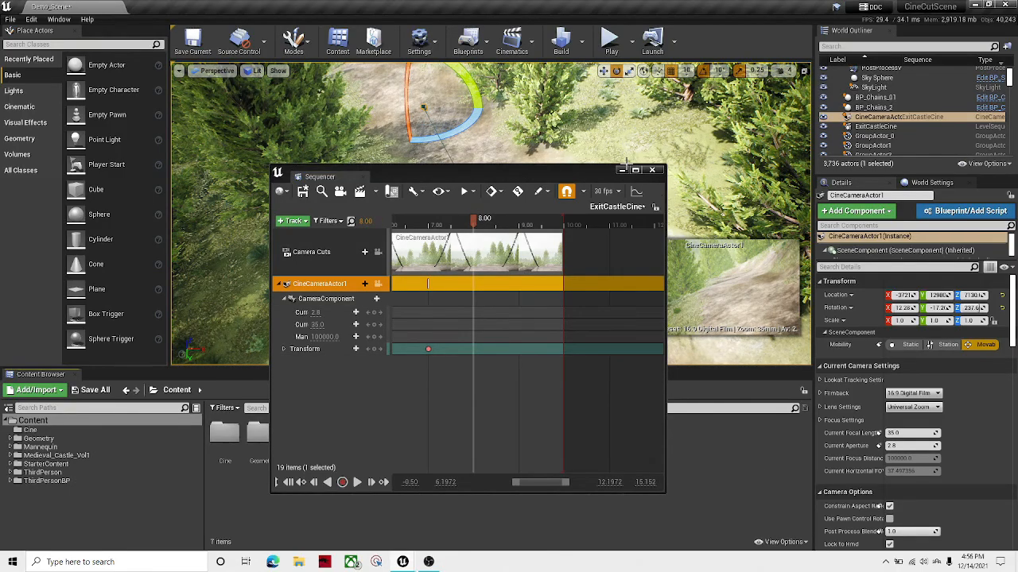
{"action": "left_click", "coordinate": [622, 170]}
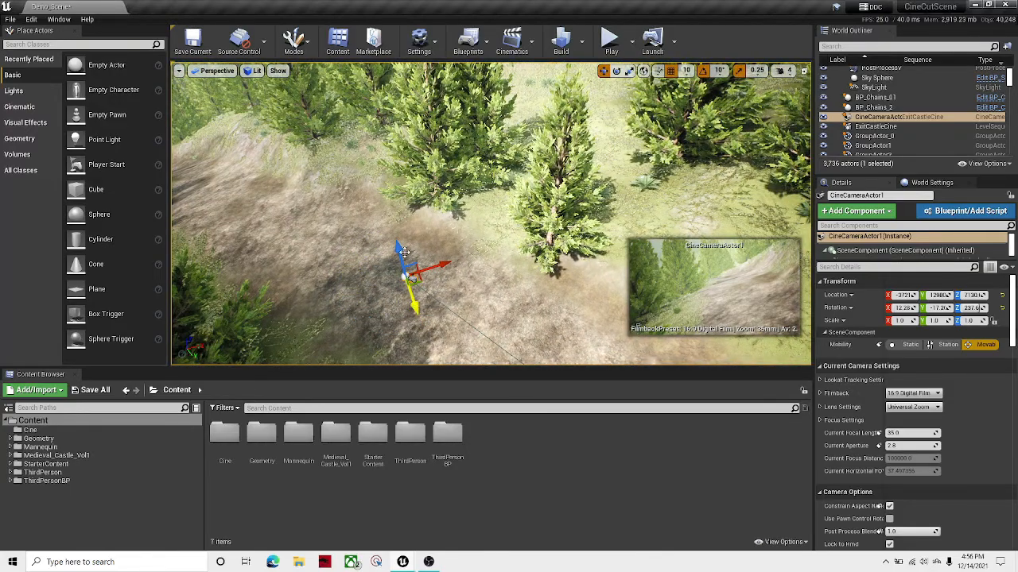
- Try to move the cine camera farther along the dirt path, past the last tree shadow
{"action": "left_click_drag", "start_coordinate": [404, 251], "coordinate": [350, 162]}
{"action": "left_click_drag", "start_coordinate": [294, 193], "coordinate": [270, 197]}
{"action": "mouse_move", "coordinate": [346, 234]}
{"action": "right_mouse_down"}
{"action": "mouse_move", "coordinate": [326, 231]}
{"action": "mouse_move", "coordinate": [346, 234]}
{"action": "right_mouse_up"}
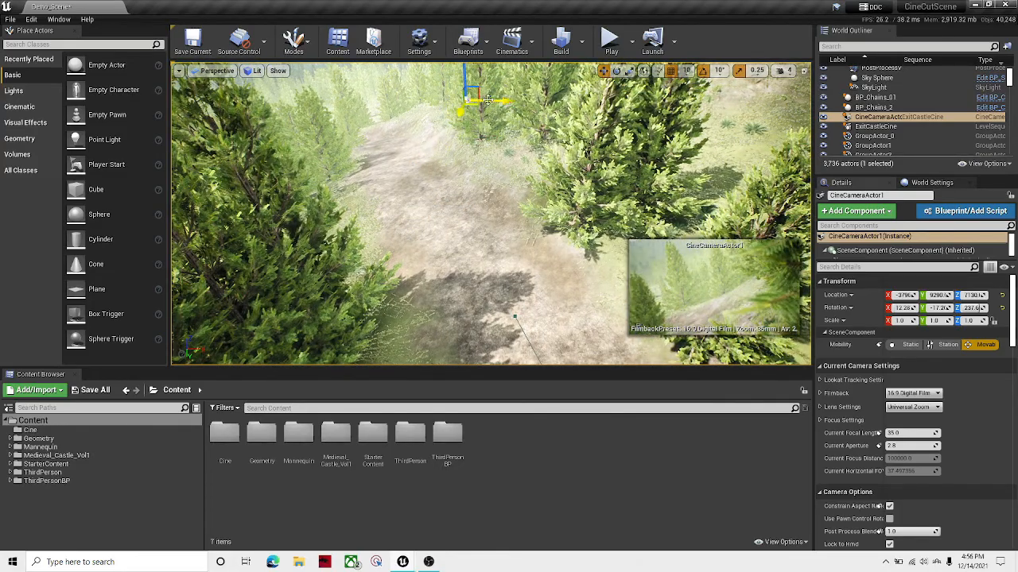
{"action": "right_click_drag", "start_coordinate": [491, 213], "coordinate": [414, 159]}
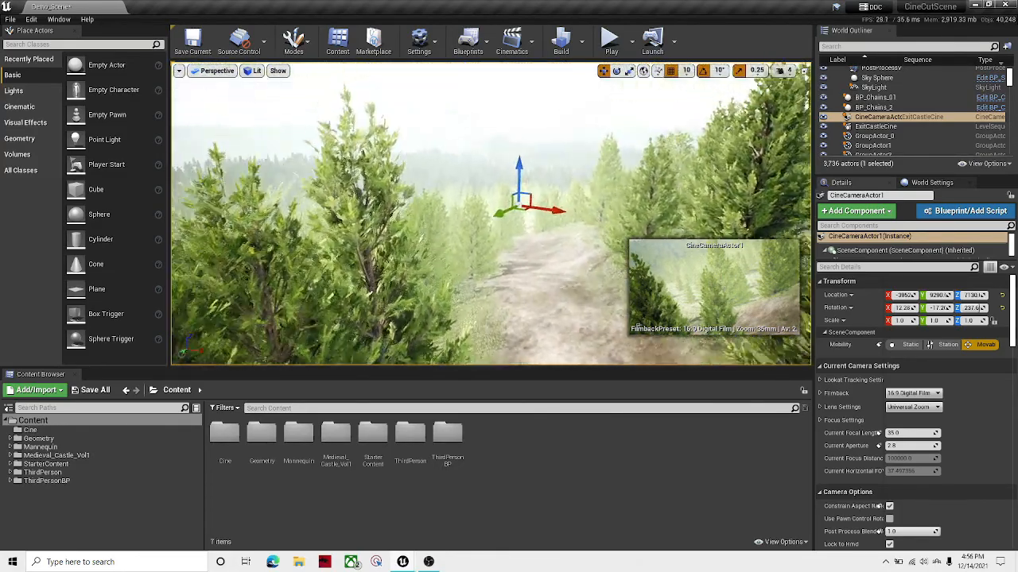
{"action": "key", "text": "w"}
{"action": "right_click_drag", "start_coordinate": [353, 91], "coordinate": [439, 149]}
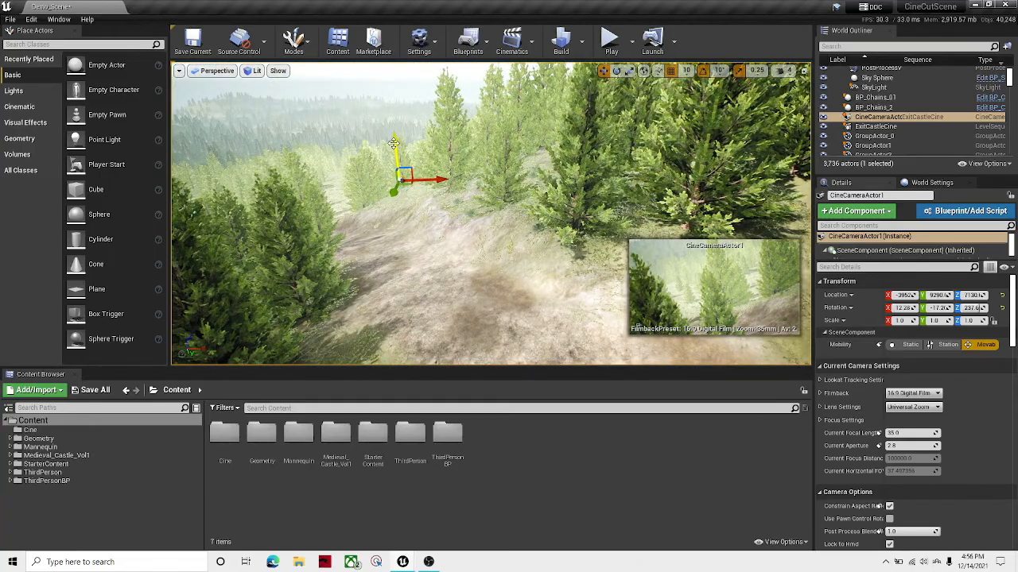
{"action": "right_click_drag", "start_coordinate": [405, 180], "coordinate": [436, 235]}
{"action": "key", "text": "s"}
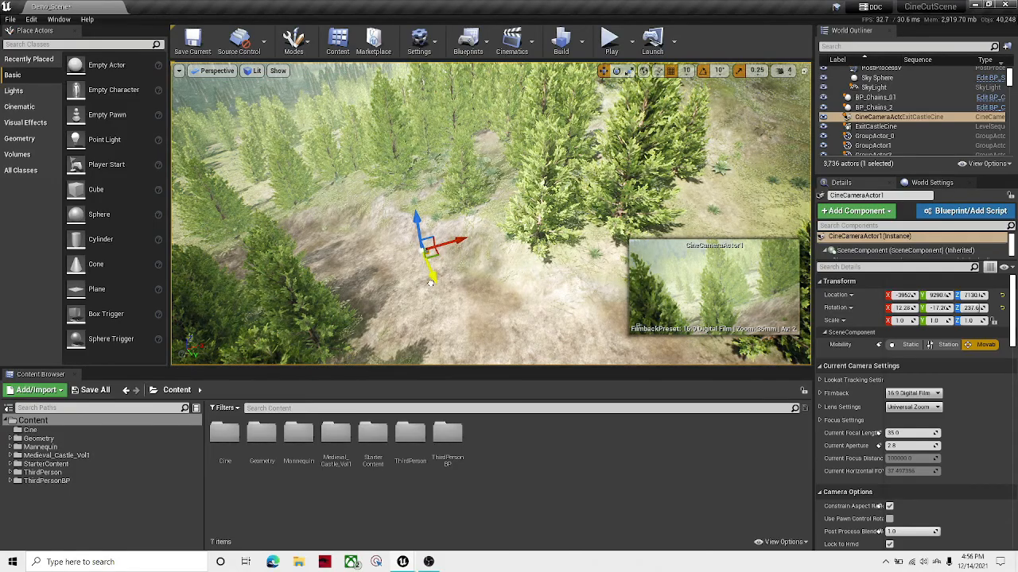
- Try to raise the cine camera above the fir trees beside the path
{"action": "left_click_drag", "start_coordinate": [596, 308], "coordinate": [612, 296]}
{"action": "right_click_drag", "start_coordinate": [434, 176], "coordinate": [508, 176]}
{"action": "left_click_drag", "start_coordinate": [373, 80], "coordinate": [373, 66]}
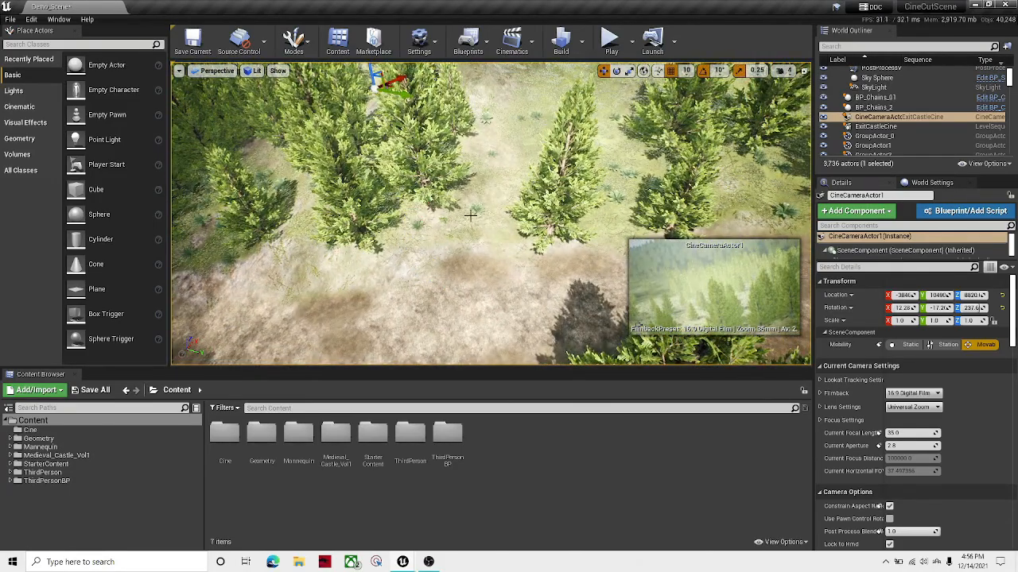
{"action": "right_click_drag", "start_coordinate": [321, 145], "coordinate": [267, 73]}
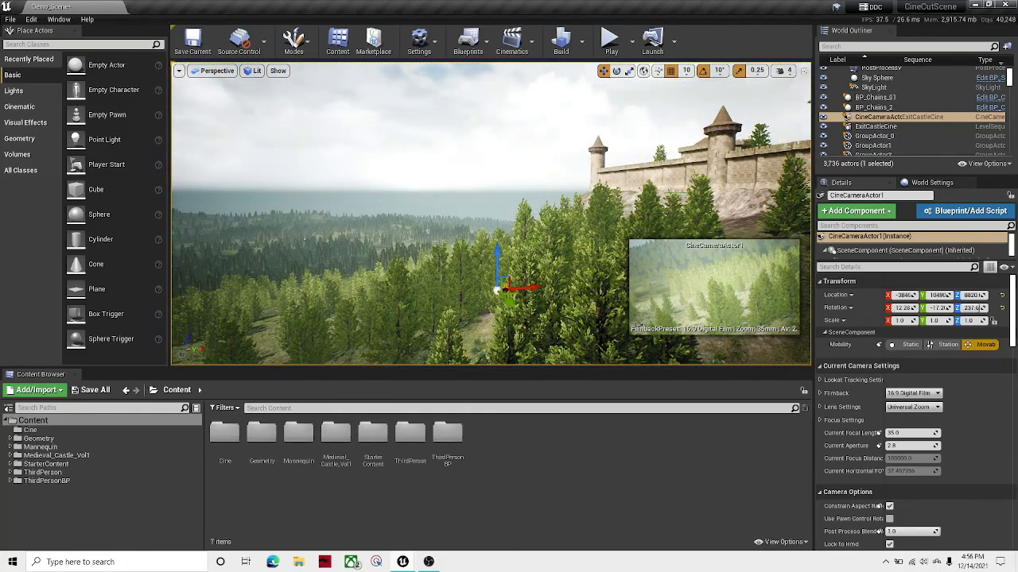
{"action": "left_click", "coordinate": [534, 360]}
{"action": "left_click", "coordinate": [499, 291]}
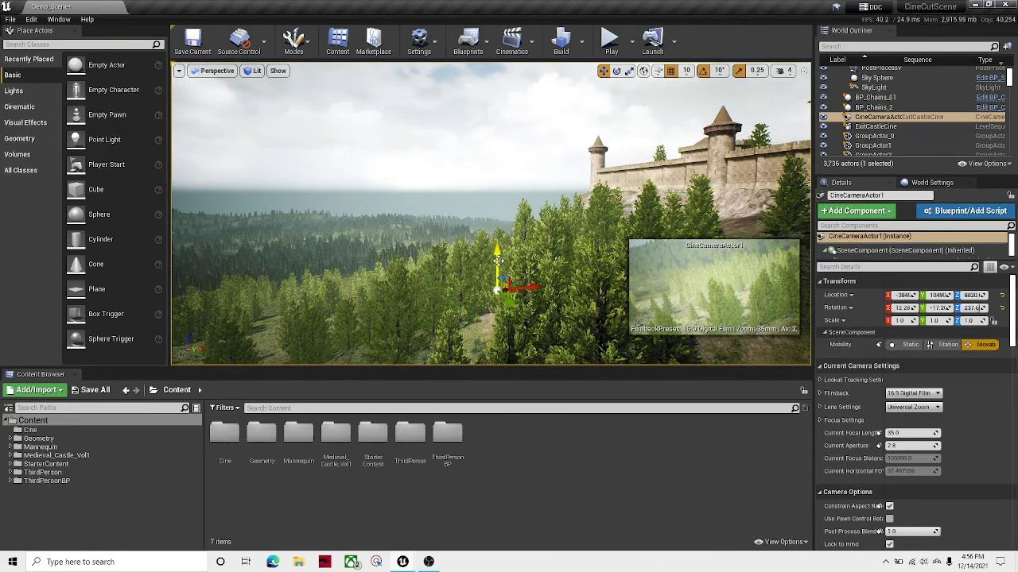
{"action": "left_click_drag", "start_coordinate": [500, 73], "coordinate": [500, 63]}
{"action": "right_click_drag", "start_coordinate": [445, 119], "coordinate": [490, 371]}
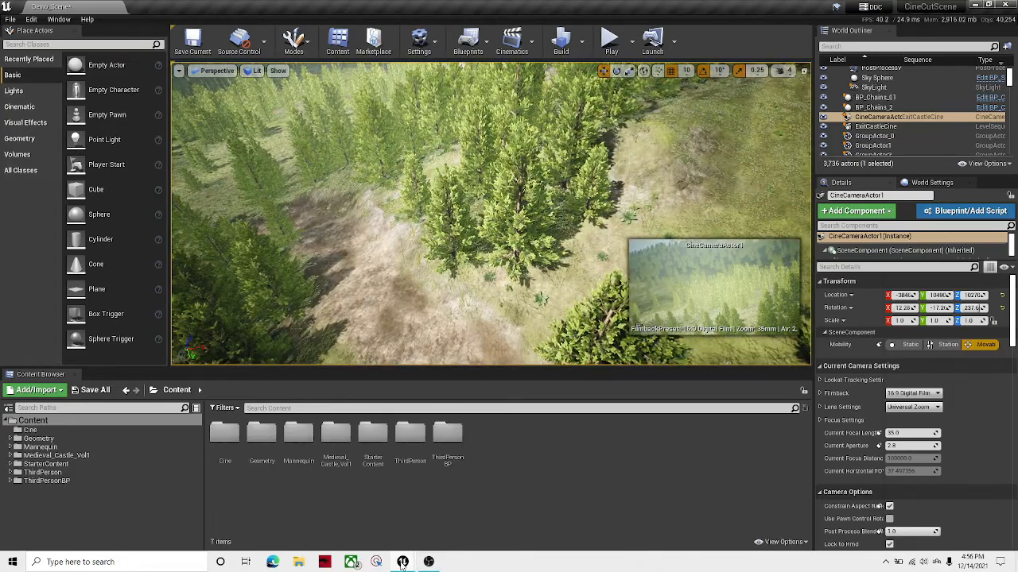
- Add a Transform key for the cine camera at 8.00 seconds and advance the playhead to 9.00 seconds
{"action": "mouse_move", "coordinate": [402, 562]}
{"action": "left_click", "coordinate": [462, 540]}
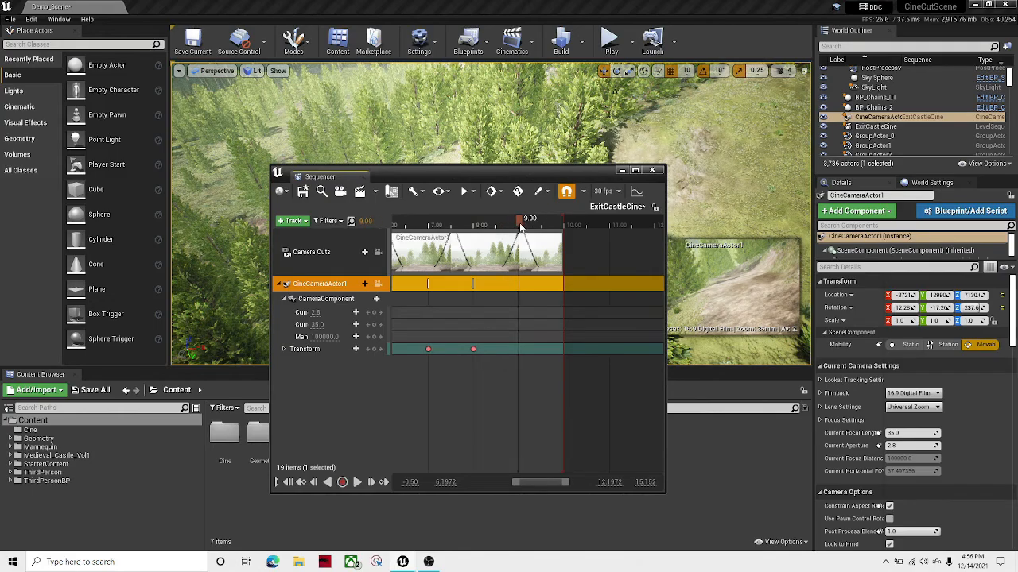
{"action": "left_click", "coordinate": [621, 171]}
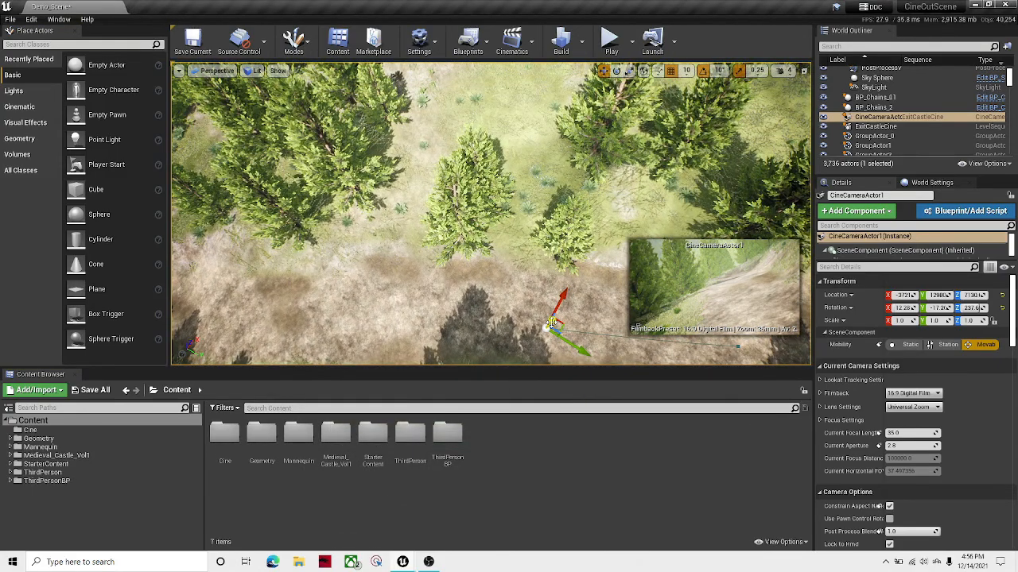
- Raise the cine camera straight up above the treetops to a Z location of about 10730
{"action": "right_click_drag", "start_coordinate": [554, 172], "coordinate": [517, 86]}
{"action": "right_click_drag", "start_coordinate": [542, 284], "coordinate": [477, 278]}
{"action": "left_click_drag", "start_coordinate": [402, 157], "coordinate": [402, 70]}
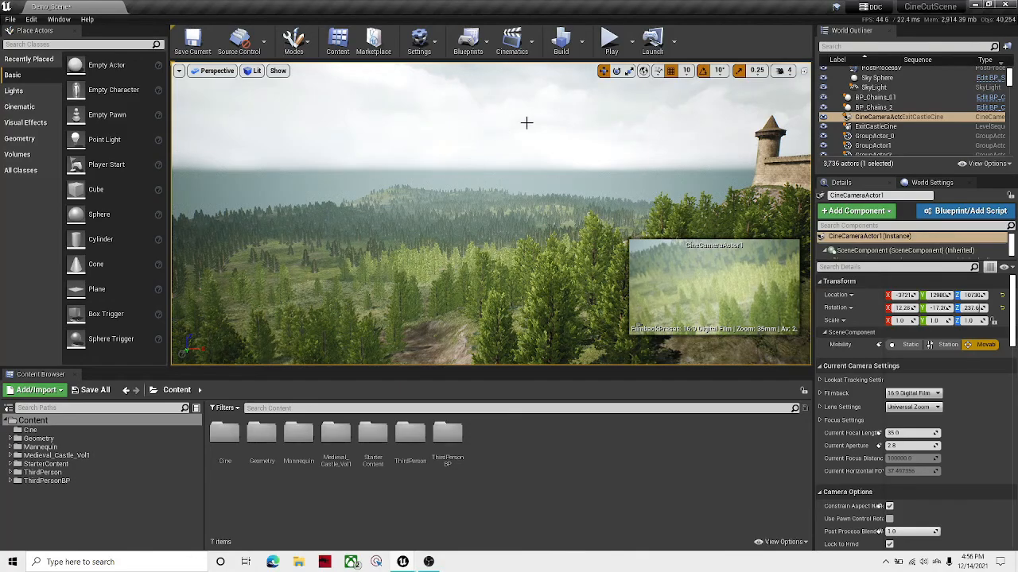
{"action": "right_click_drag", "start_coordinate": [526, 122], "coordinate": [608, 103]}
- Rotate the cine camera until its view is nearly level with the horizon over the forest
{"action": "key", "text": "e"}
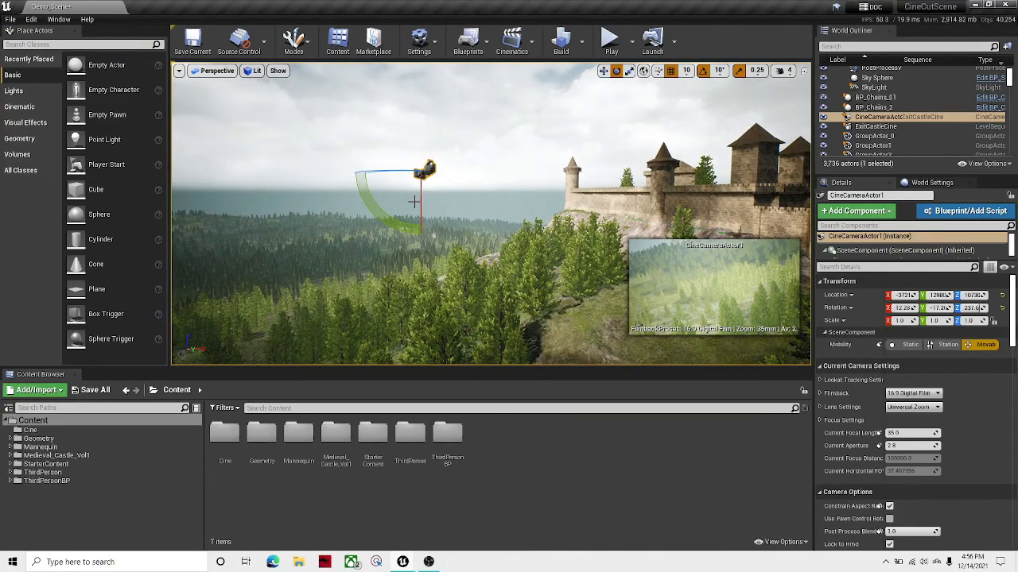
{"action": "key", "text": "w"}
{"action": "right_click_drag", "start_coordinate": [415, 202], "coordinate": [487, 187]}
{"action": "left_click_drag", "start_coordinate": [367, 209], "coordinate": [357, 227]}
{"action": "right_click_drag", "start_coordinate": [358, 227], "coordinate": [294, 222]}
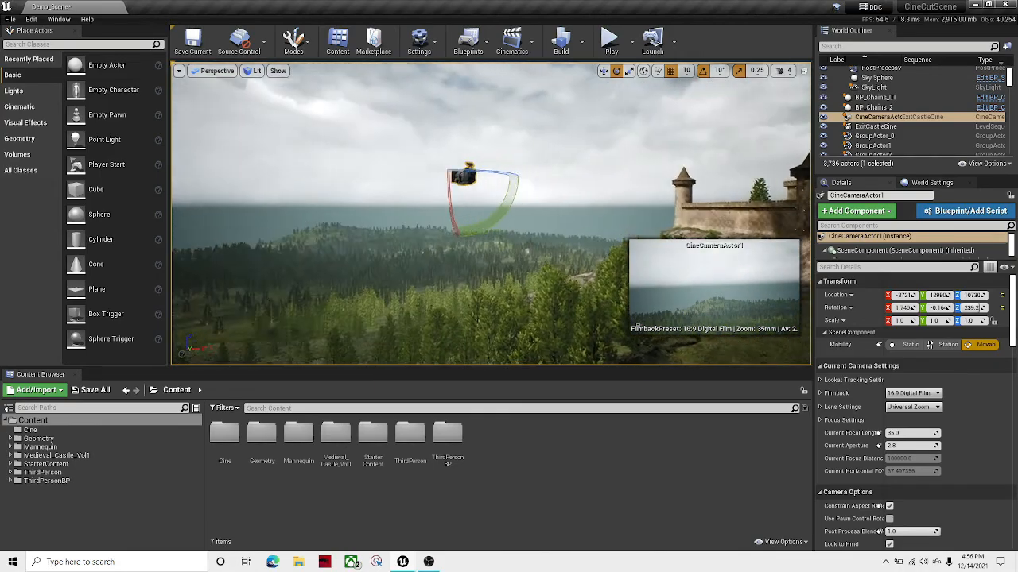
{"action": "right_click_drag", "start_coordinate": [427, 197], "coordinate": [461, 227]}
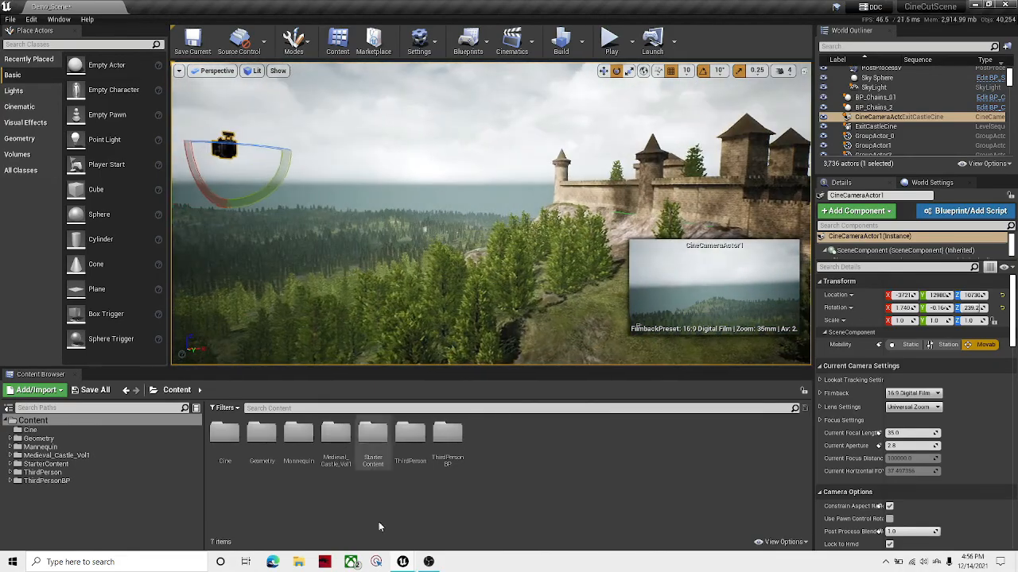
- Add a Transform key for the cine camera at 9.00 seconds and advance the playhead to 10.00 seconds
{"action": "left_click", "coordinate": [402, 562]}
{"action": "left_click", "coordinate": [462, 543]}
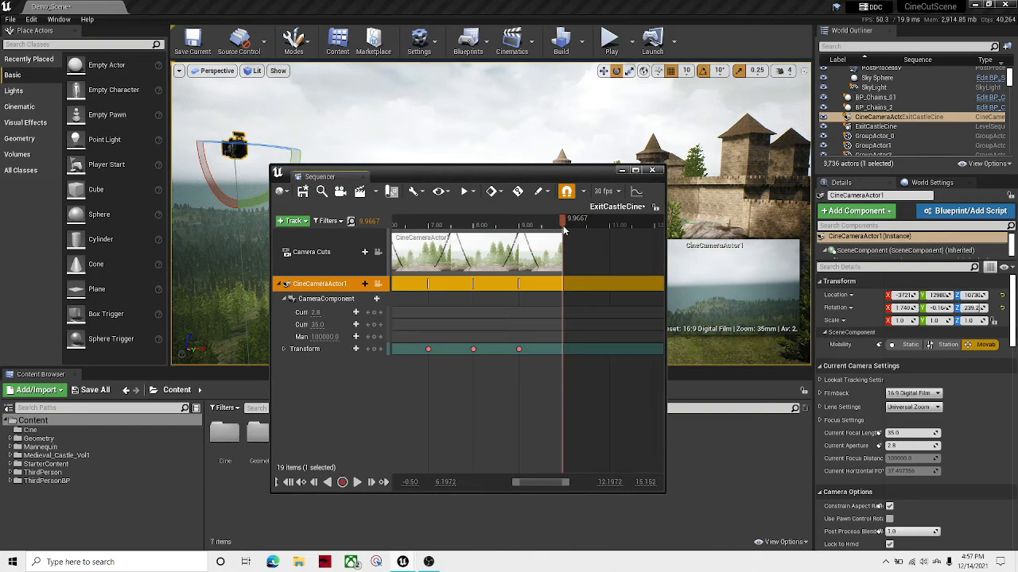
{"action": "left_click", "coordinate": [564, 228]}
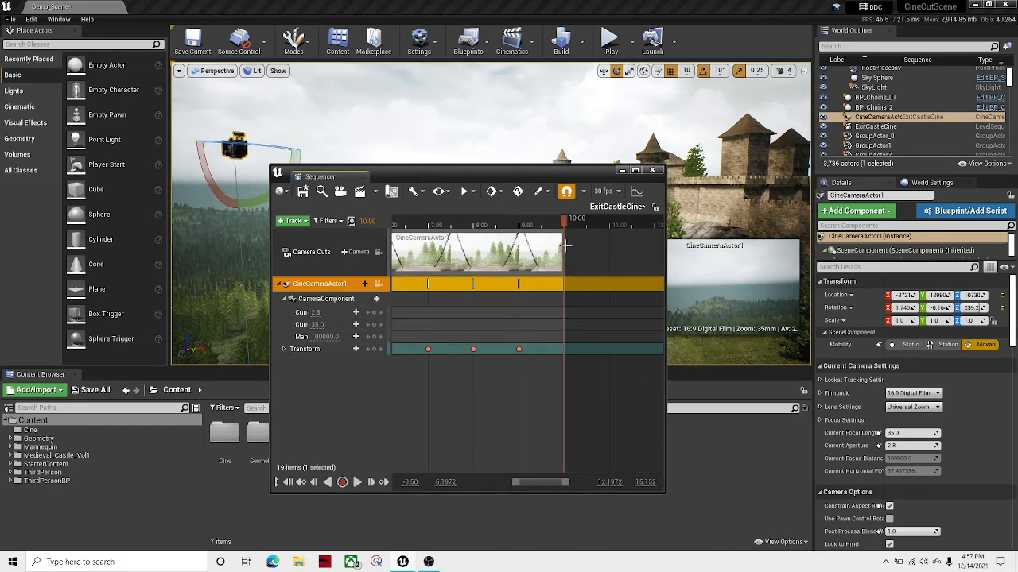
{"action": "left_click", "coordinate": [621, 171]}
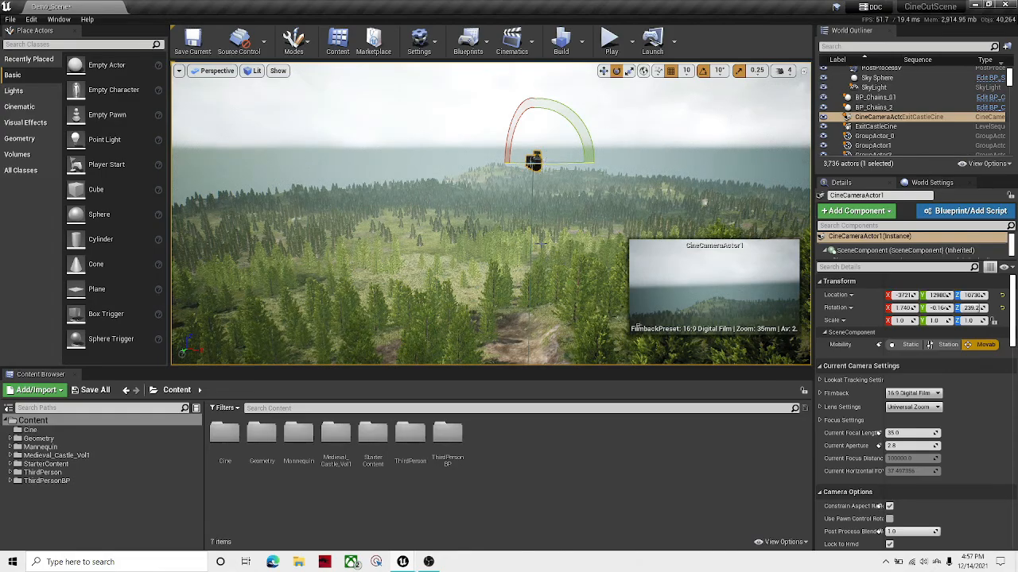
- Turn the cine camera horizontally to a Z rotation of about -150 degrees and add a Transform key at 10.00 seconds
{"action": "left_click_drag", "start_coordinate": [547, 165], "coordinate": [613, 165]}
{"action": "key", "text": "f"}
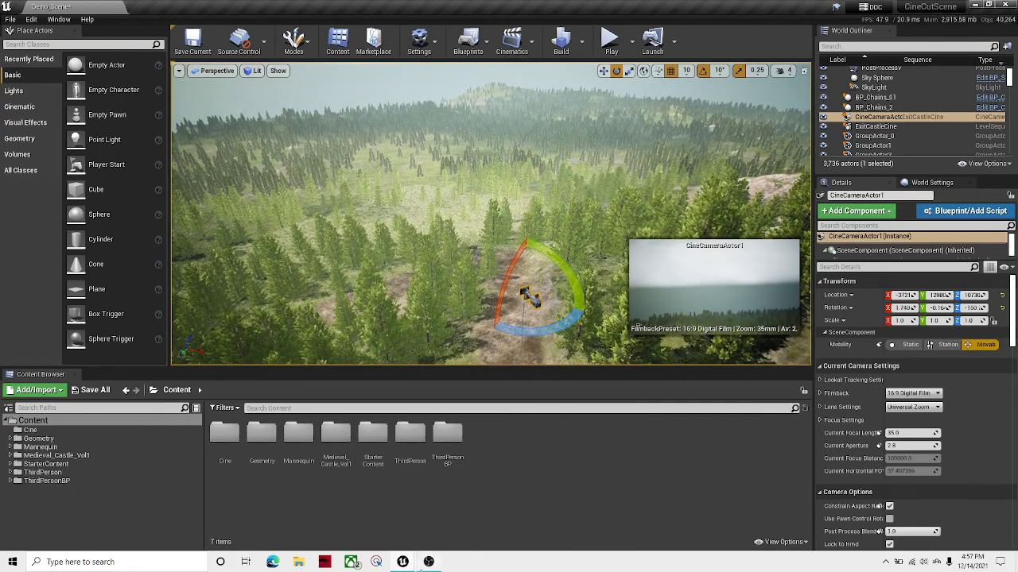
{"action": "mouse_move", "coordinate": [403, 562]}
{"action": "left_click", "coordinate": [460, 512]}
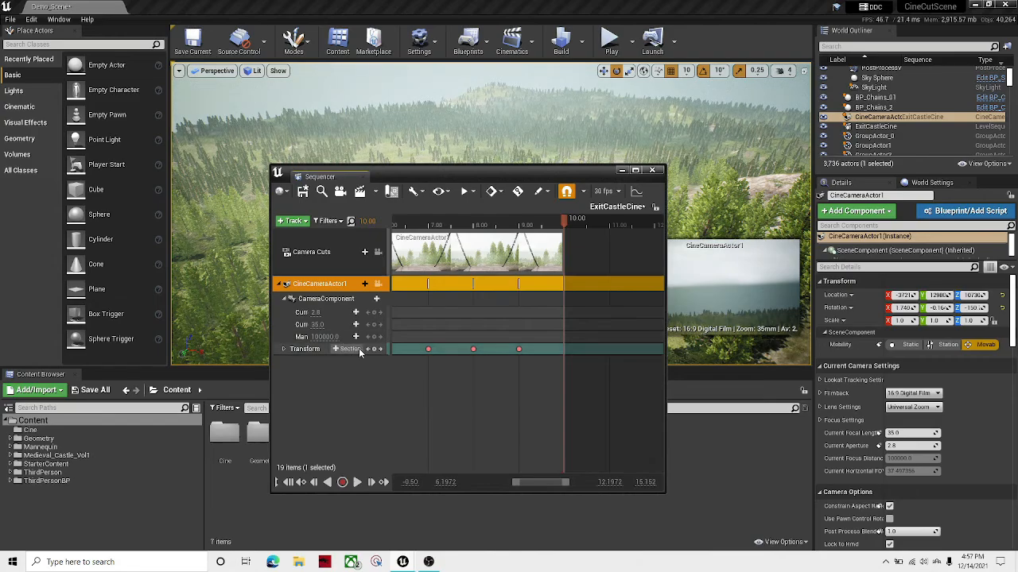
{"action": "left_click", "coordinate": [373, 349]}
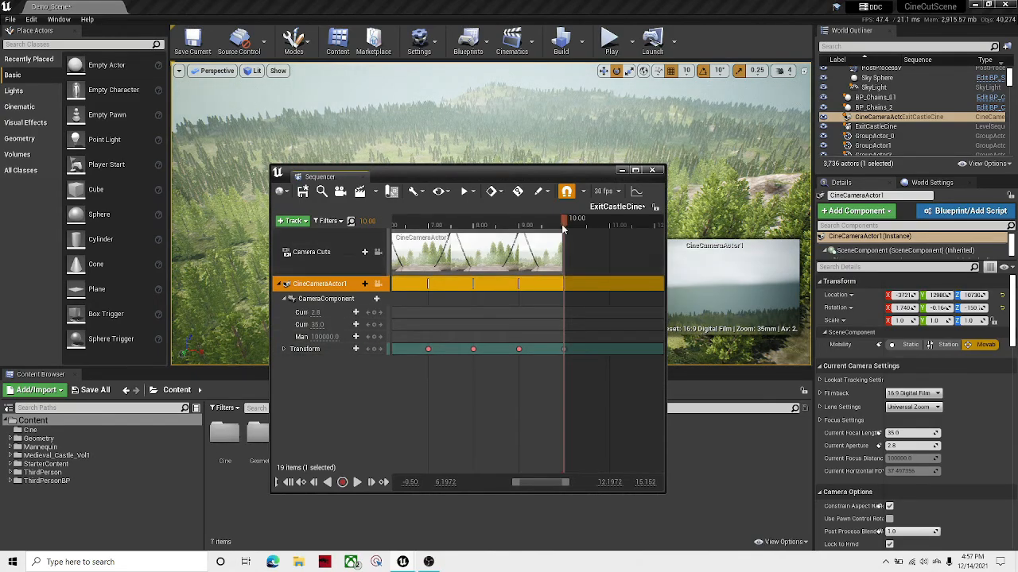
- Bring the start of the timeline into range and return the playhead to just before 0.00 seconds
{"action": "left_click_drag", "start_coordinate": [564, 221], "coordinate": [520, 228]}
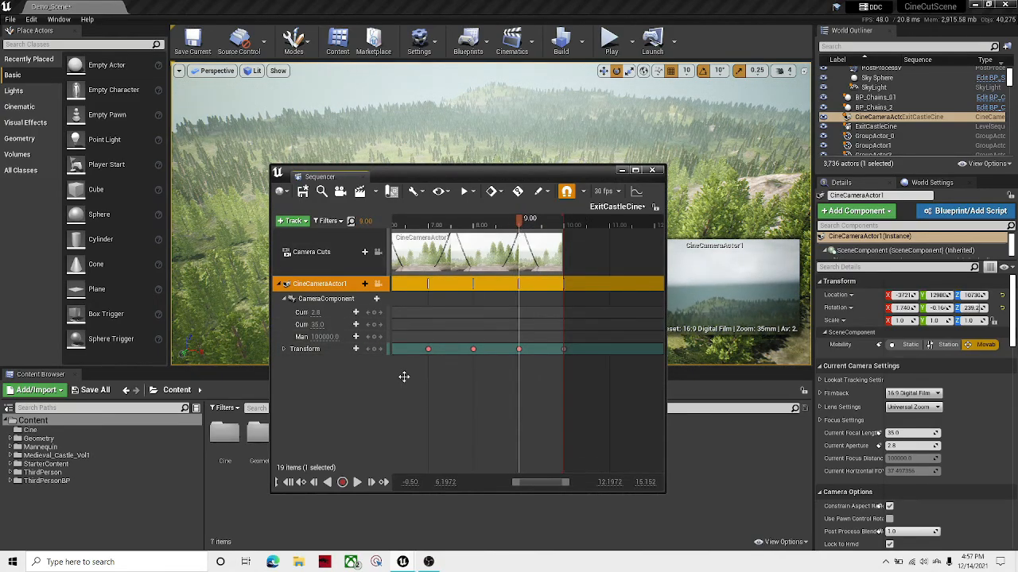
{"action": "left_click_drag", "start_coordinate": [547, 483], "coordinate": [183, 469]}
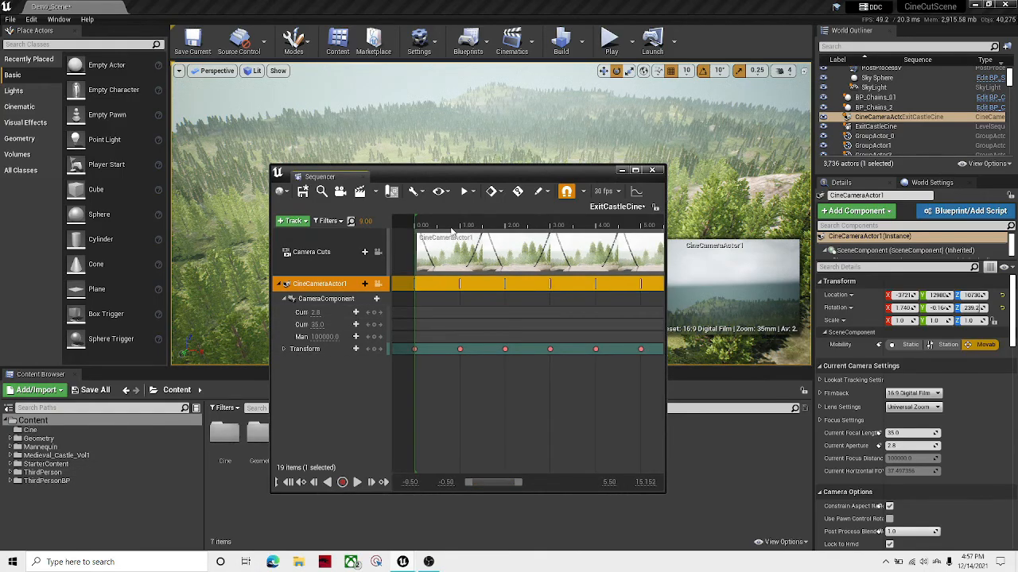
{"action": "left_click", "coordinate": [411, 221]}
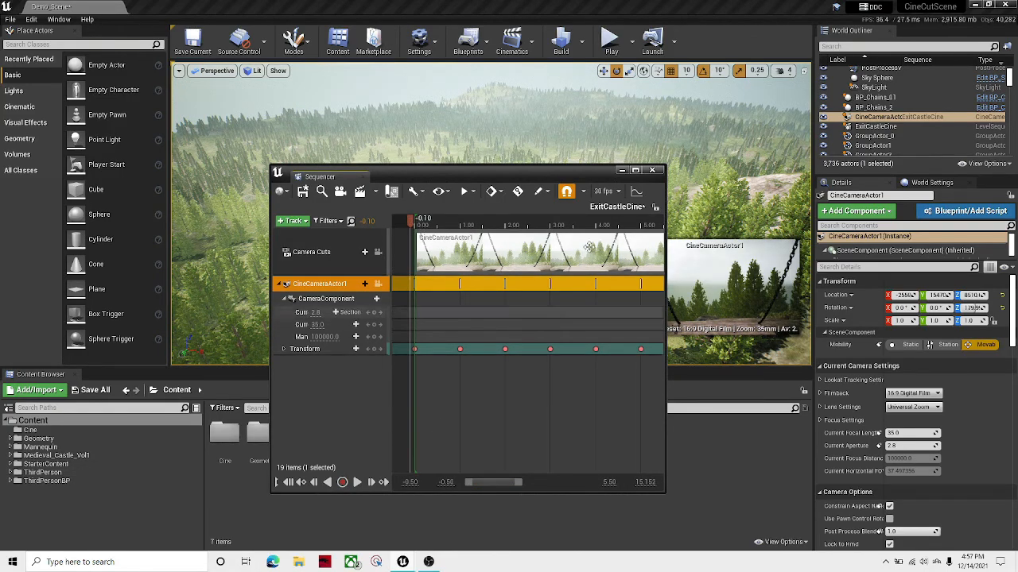
- Clear the Sequencer from the viewport and place a Box Trigger in the castle gateway, seen from inside the walls
{"action": "left_click", "coordinate": [736, 310]}
{"action": "right_click_drag", "start_coordinate": [620, 159], "coordinate": [724, 239]}
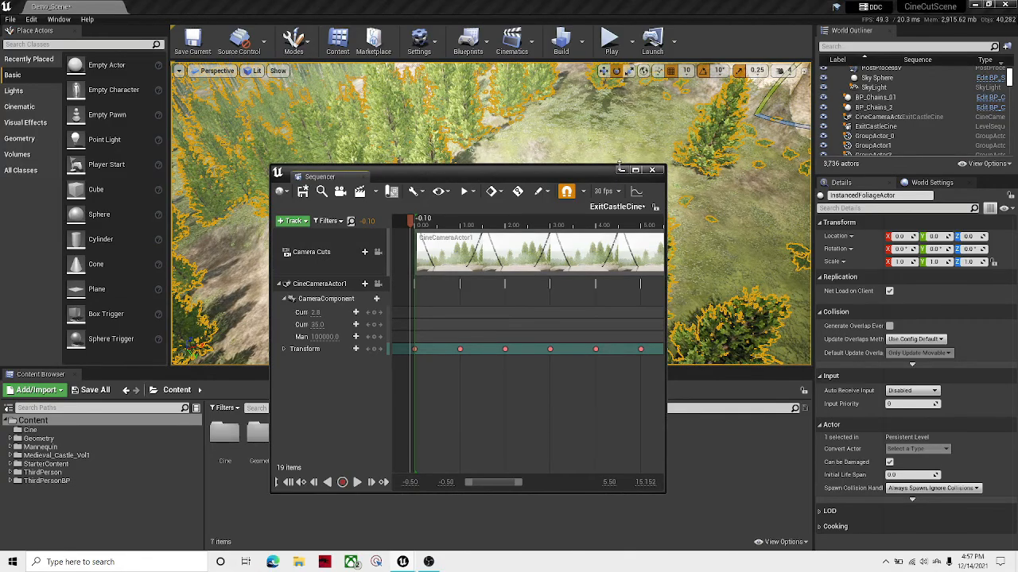
{"action": "left_click", "coordinate": [621, 169]}
{"action": "right_click_drag", "start_coordinate": [620, 169], "coordinate": [492, 170]}
{"action": "key", "text": "w"}
{"action": "left_click", "coordinate": [492, 171]}
{"action": "key", "text": "w"}
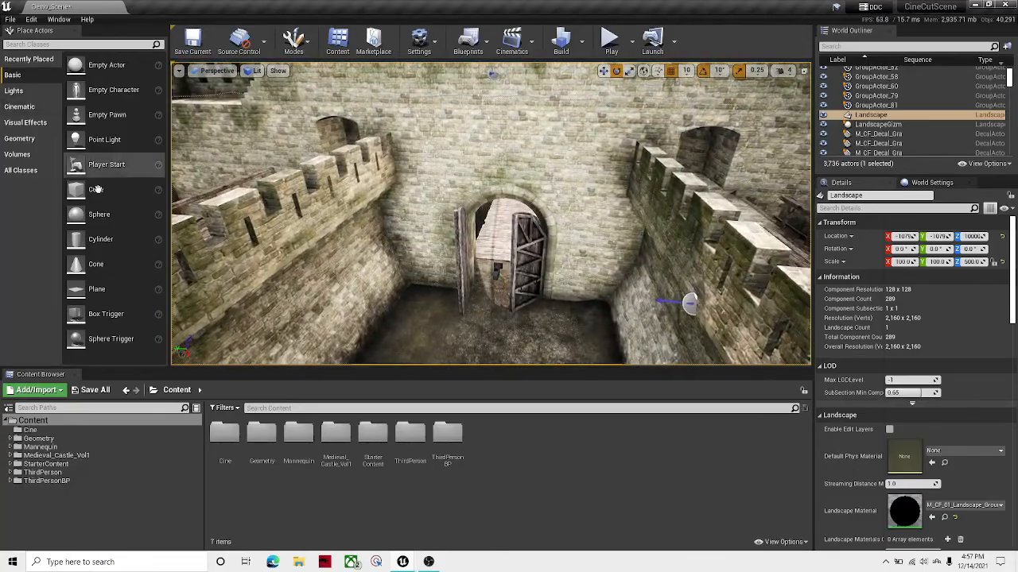
{"action": "left_click_drag", "start_coordinate": [101, 315], "coordinate": [636, 354]}
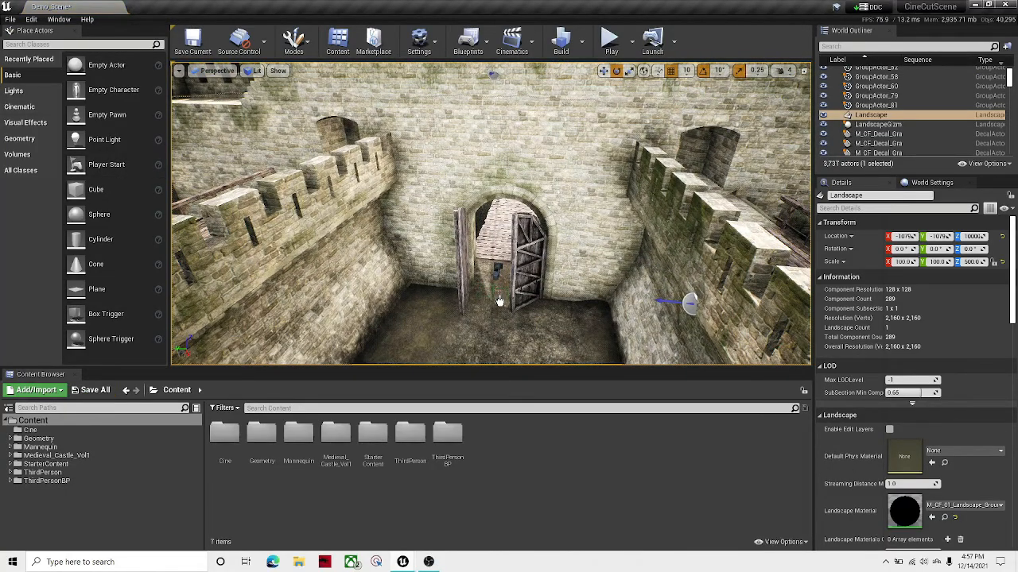
- Size the trigger box to fill the gateway, with a box extent of 40, 166.25 and 393.75, and return to the move tool
{"action": "left_click_drag", "start_coordinate": [496, 302], "coordinate": [496, 302]}
{"action": "key", "text": "w"}
{"action": "right_click_drag", "start_coordinate": [497, 302], "coordinate": [493, 231]}
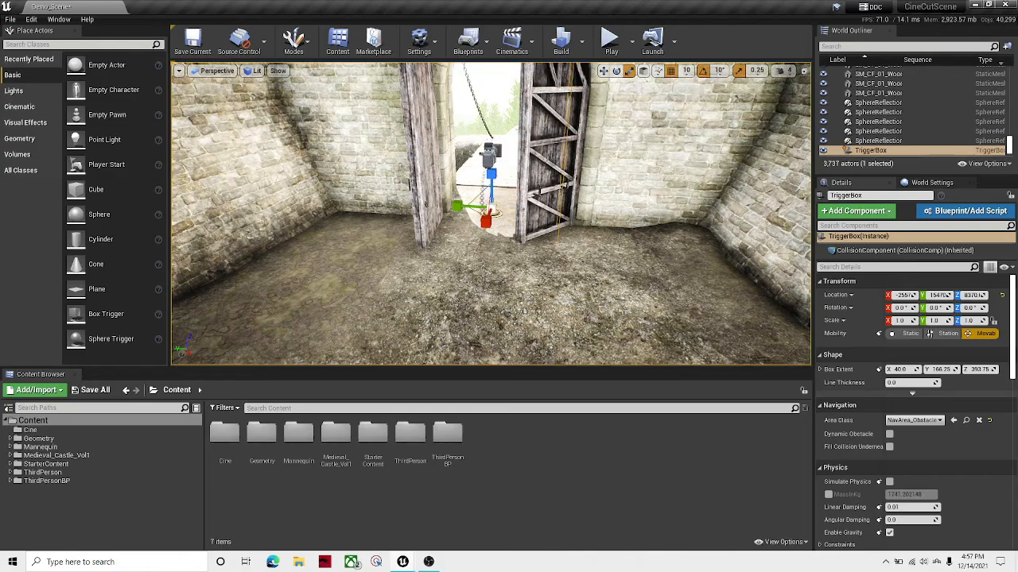
{"action": "right_click_drag", "start_coordinate": [491, 213], "coordinate": [522, 187]}
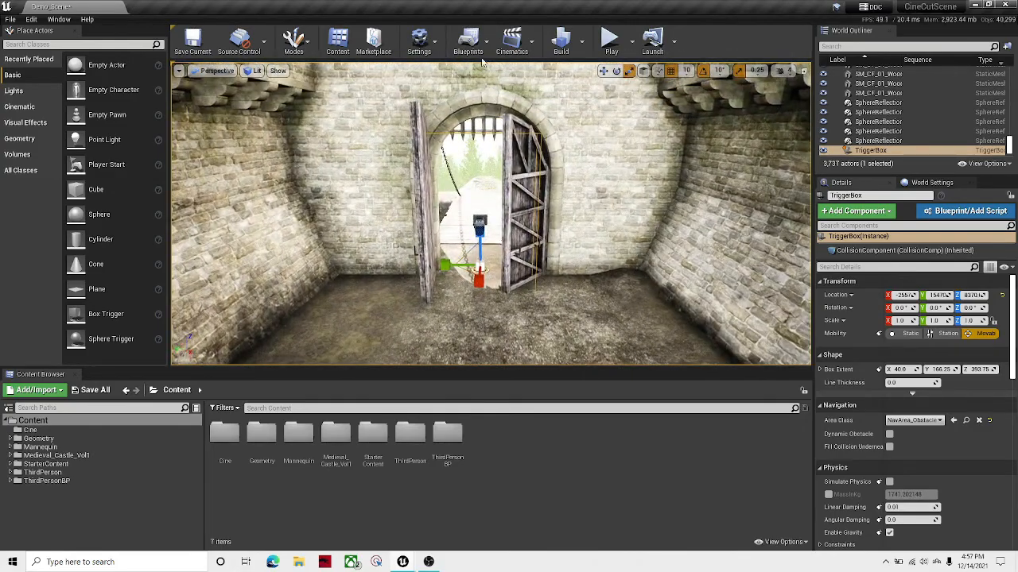
{"action": "left_click", "coordinate": [604, 71]}
- Open the Level Blueprint and reduce its window so the World Outliner with the TriggerBox stays accessible beside it
{"action": "left_click", "coordinate": [470, 53]}
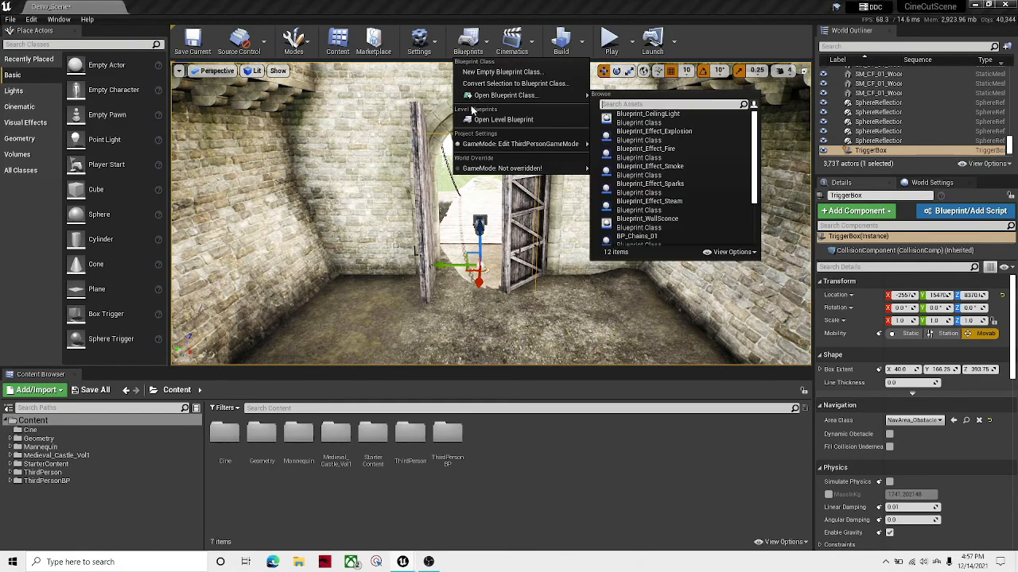
{"action": "left_click", "coordinate": [494, 119]}
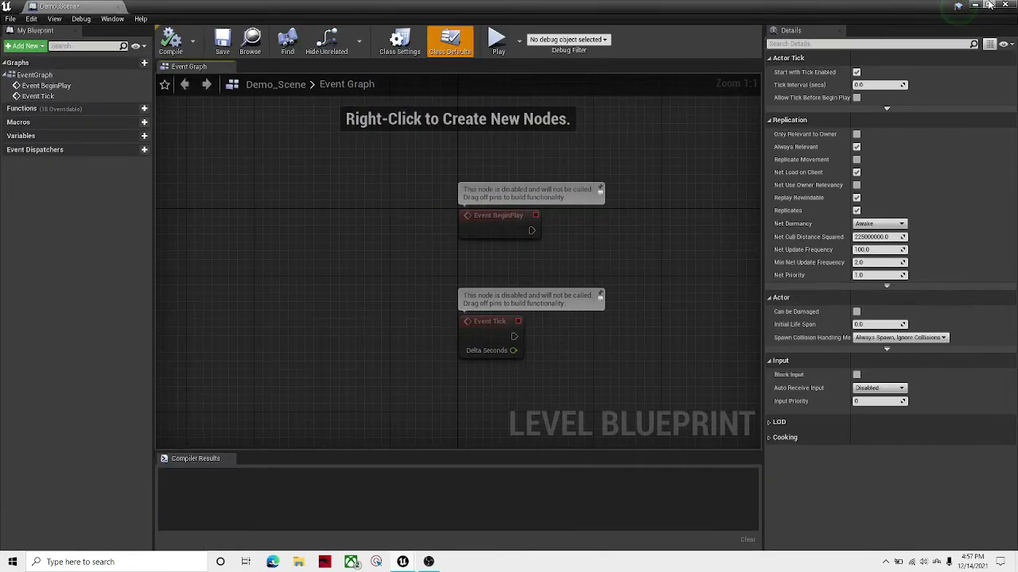
{"action": "left_click", "coordinate": [987, 4]}
{"action": "scroll", "coordinate": [483, 148], "scroll_direction": "down", "scroll_amount": 6}
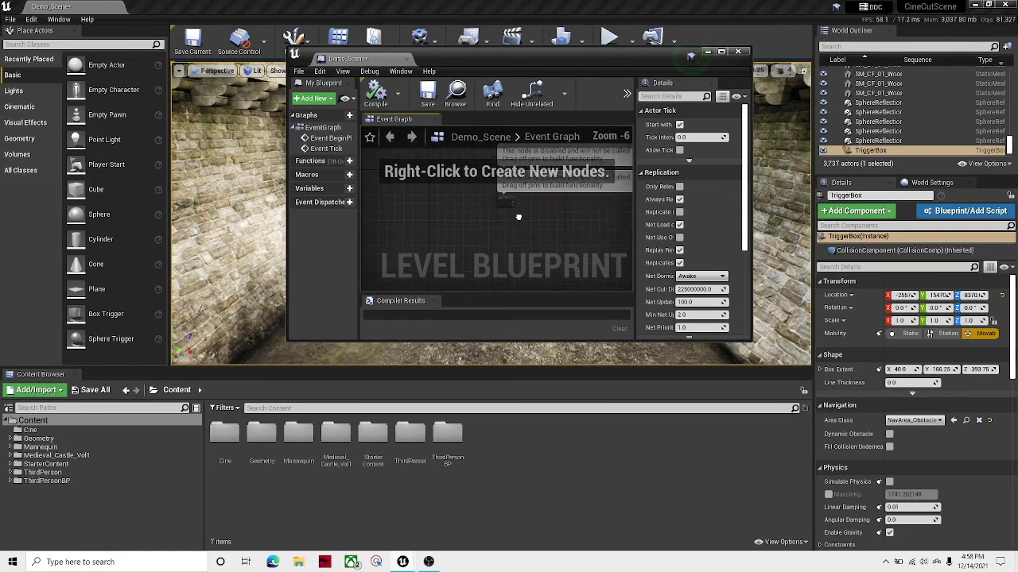
{"action": "scroll", "coordinate": [911, 125], "scroll_direction": "up", "scroll_amount": 3}
{"action": "scroll", "coordinate": [911, 124], "scroll_direction": "down", "scroll_amount": 3}
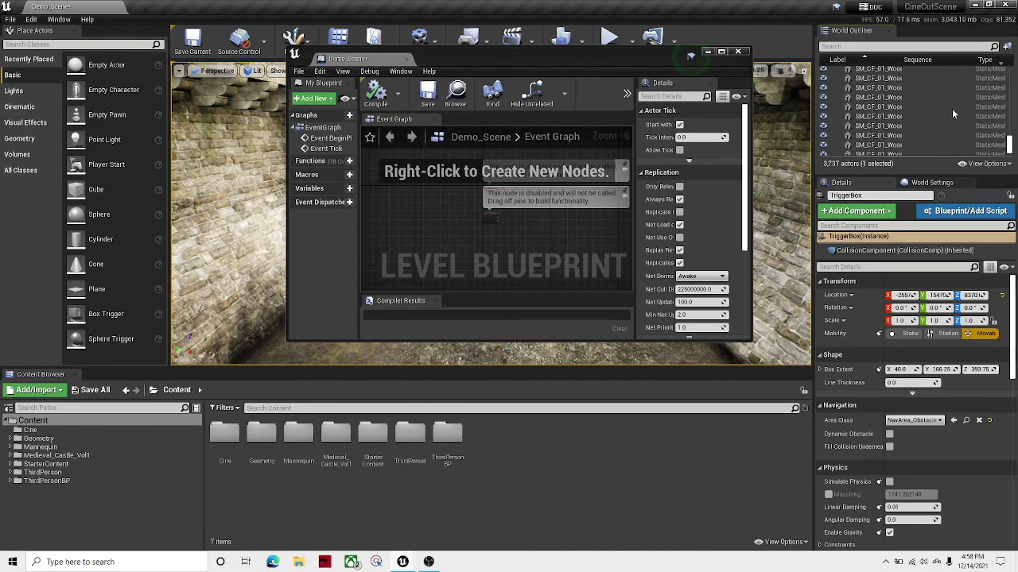
{"action": "scroll", "coordinate": [982, 125], "scroll_direction": "down", "scroll_amount": 3}
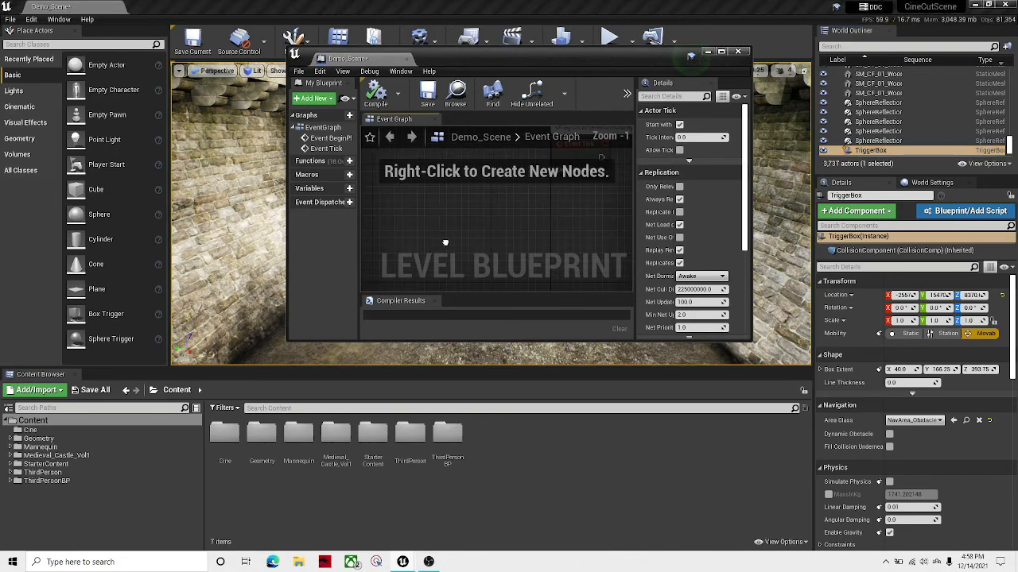
{"action": "scroll", "coordinate": [453, 242], "scroll_direction": "up", "scroll_amount": 3}
- Add an On Actor Begin Overlap event for the TriggerBox to the event graph and compile the Level Blueprint
{"action": "right_click", "coordinate": [442, 199]}
{"action": "type", "text": "add"}
{"action": "key", "text": "BackSpace"}
{"action": "key", "text": "BackSpace"}
{"action": "key", "text": "BackSpace"}
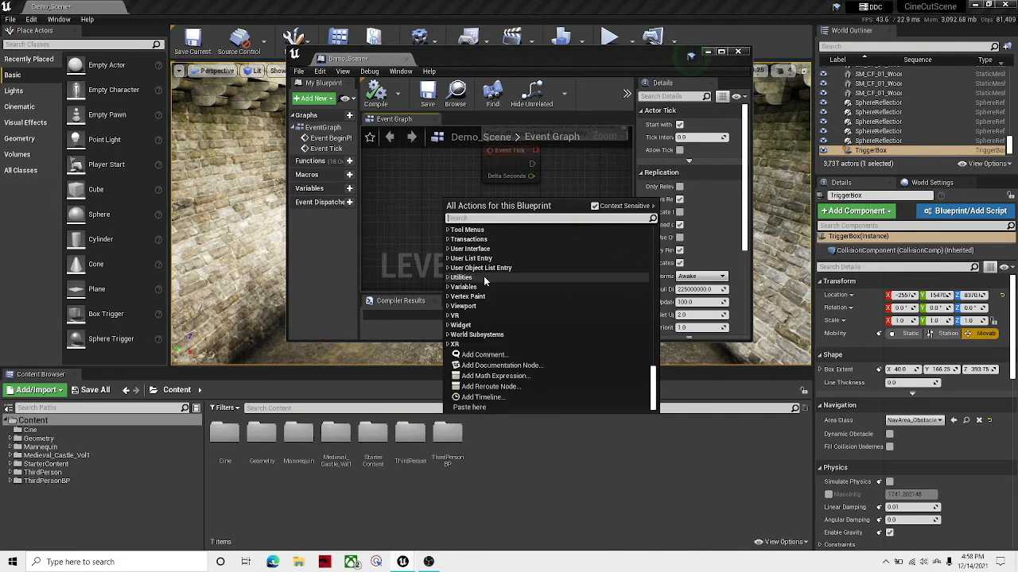
{"action": "type", "text": "add actor"}
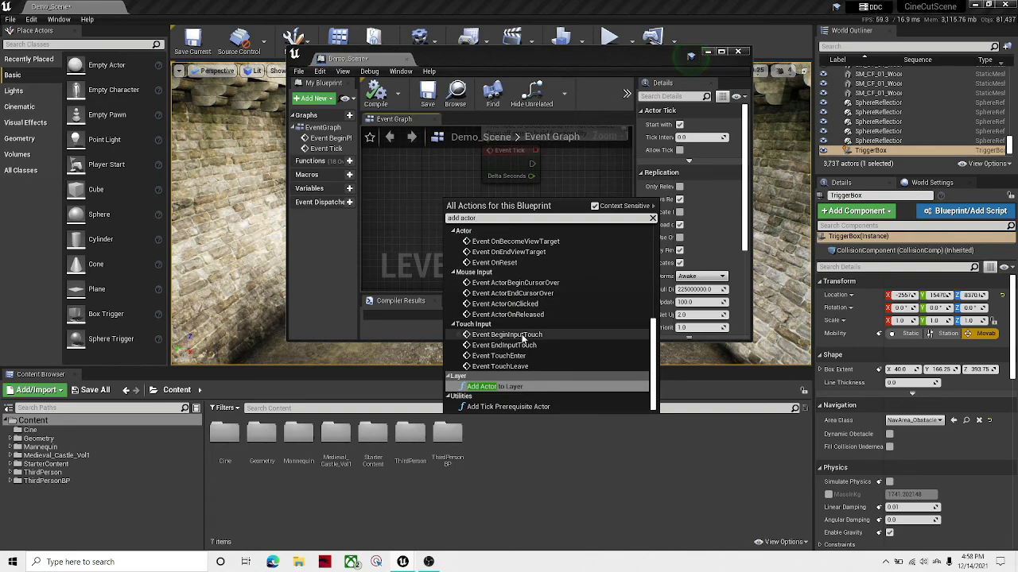
{"action": "scroll", "coordinate": [521, 331], "scroll_direction": "down", "scroll_amount": 5}
{"action": "scroll", "coordinate": [522, 331], "scroll_direction": "up", "scroll_amount": 5}
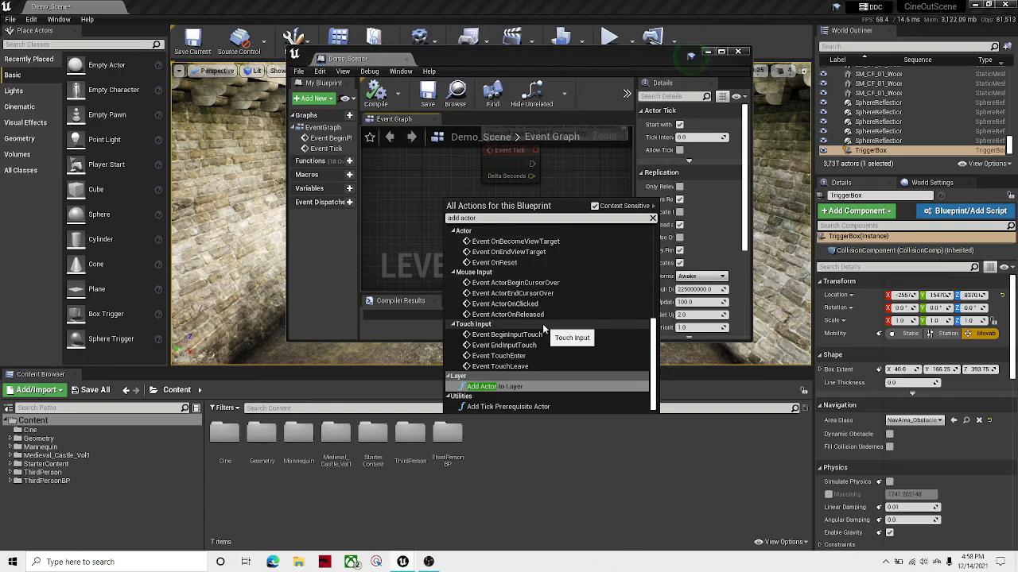
{"action": "scroll", "coordinate": [545, 328], "scroll_direction": "up", "scroll_amount": 5}
{"action": "left_click", "coordinate": [557, 249]}
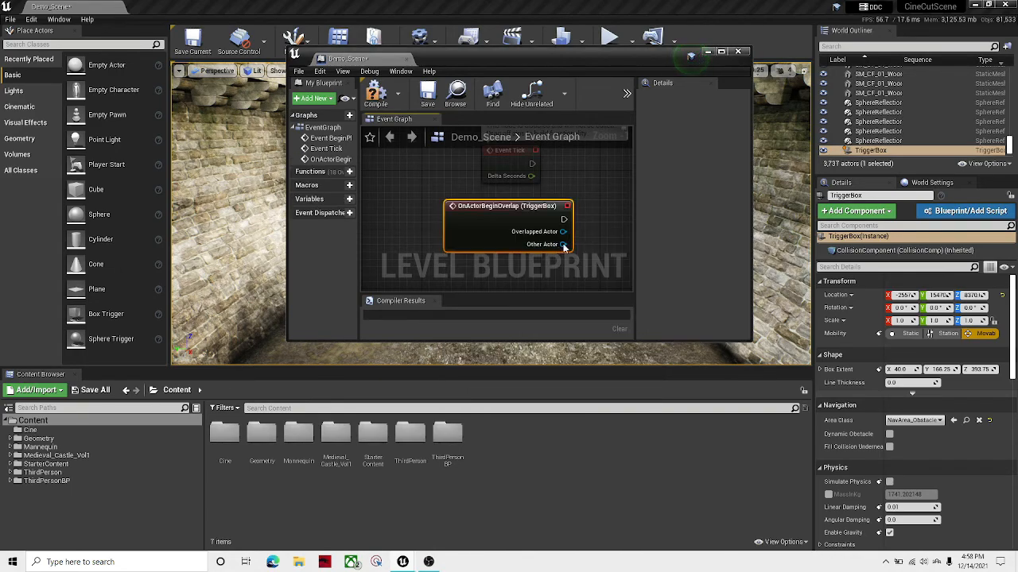
{"action": "scroll", "coordinate": [562, 247], "scroll_direction": "up", "scroll_amount": 1}
{"action": "right_click_drag", "start_coordinate": [563, 247], "coordinate": [433, 244]}
{"action": "right_click_drag", "start_coordinate": [485, 218], "coordinate": [573, 193]}
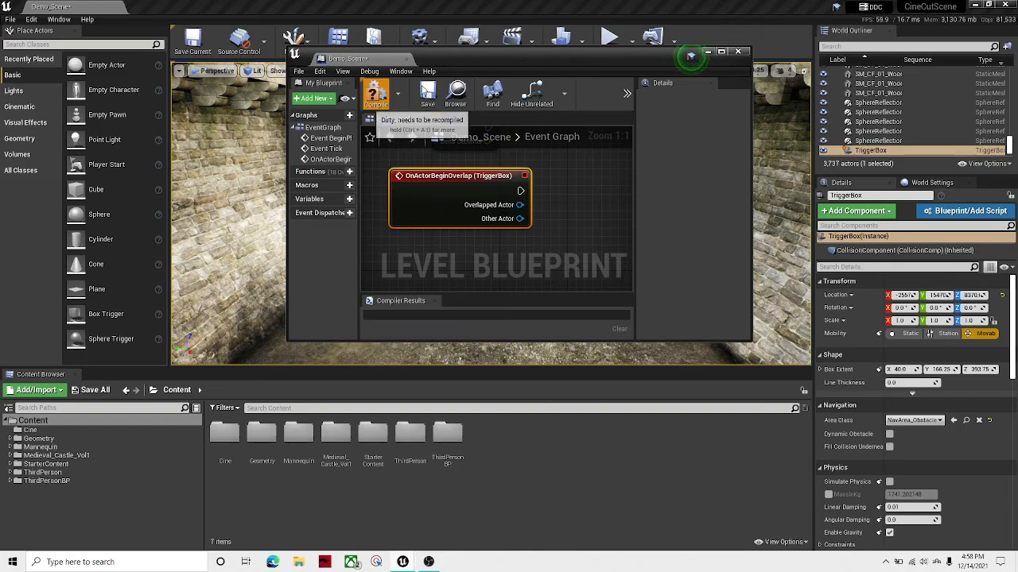
{"action": "left_click", "coordinate": [376, 95]}
- Add a Cast To ThirdPersonCharacter node after the overlap event and connect Other Actor to its Object input
{"action": "right_click_drag", "start_coordinate": [545, 241], "coordinate": [493, 200]}
{"action": "scroll", "coordinate": [480, 213], "scroll_direction": "down", "scroll_amount": 3}
{"action": "scroll", "coordinate": [450, 206], "scroll_direction": "down", "scroll_amount": 3}
{"action": "scroll", "coordinate": [495, 204], "scroll_direction": "up", "scroll_amount": 5}
{"action": "left_click_drag", "start_coordinate": [422, 167], "coordinate": [501, 165]}
{"action": "scroll", "coordinate": [502, 166], "scroll_direction": "down", "scroll_amount": 15}
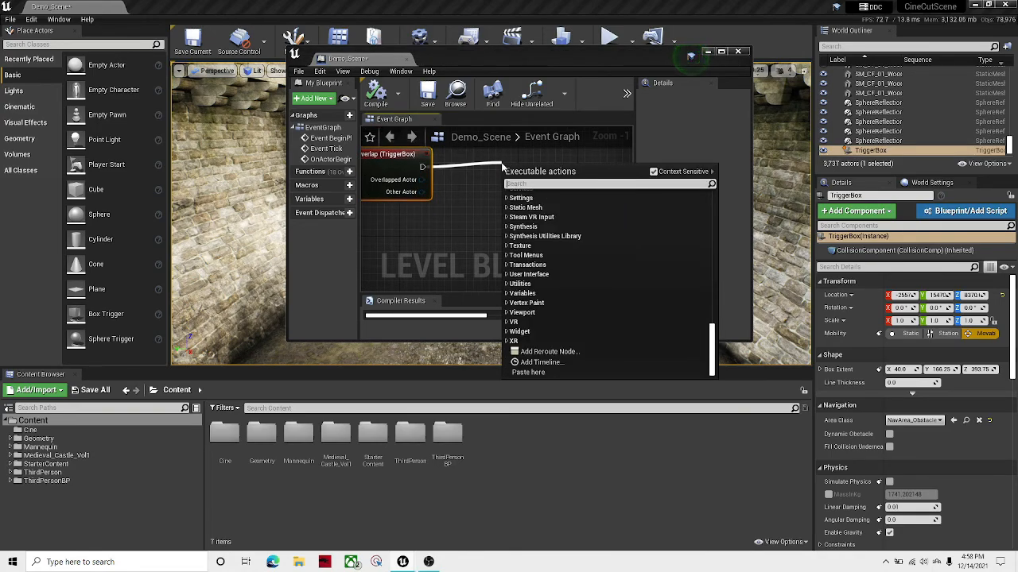
{"action": "type", "text": "cast th"}
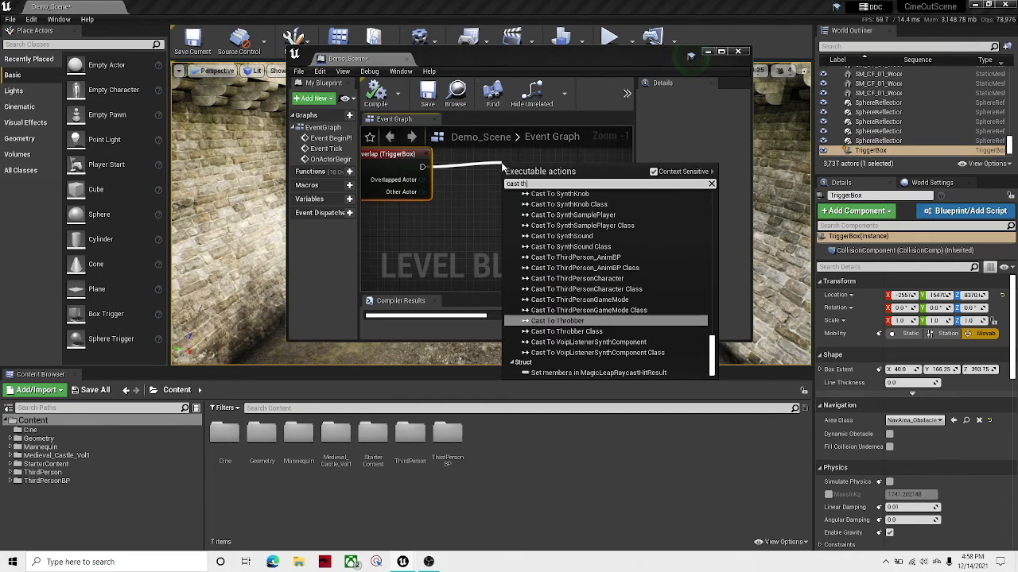
{"action": "key", "text": "BackSpace"}
{"action": "type", "text": "o t"}
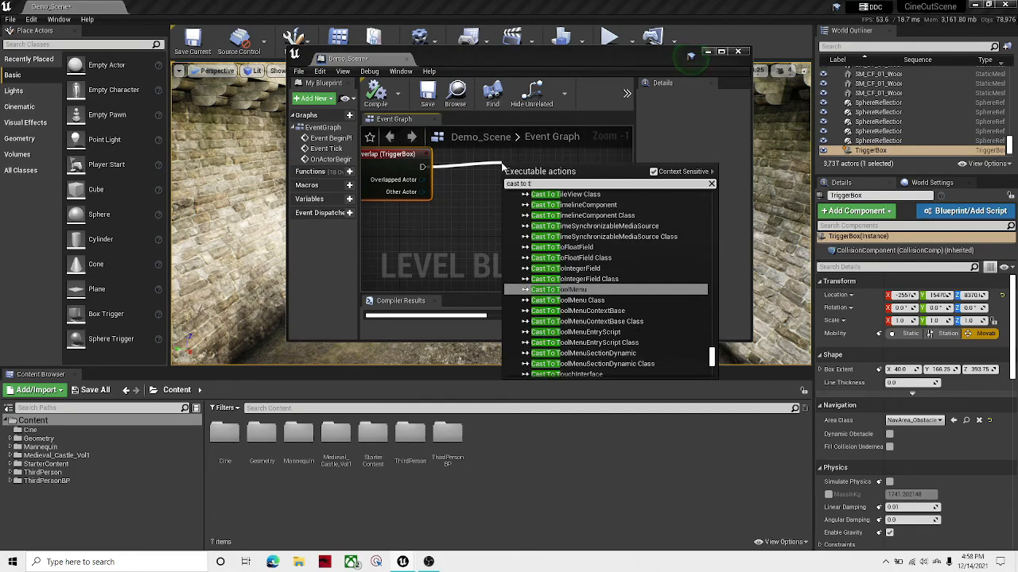
{"action": "type", "text": "hird"}
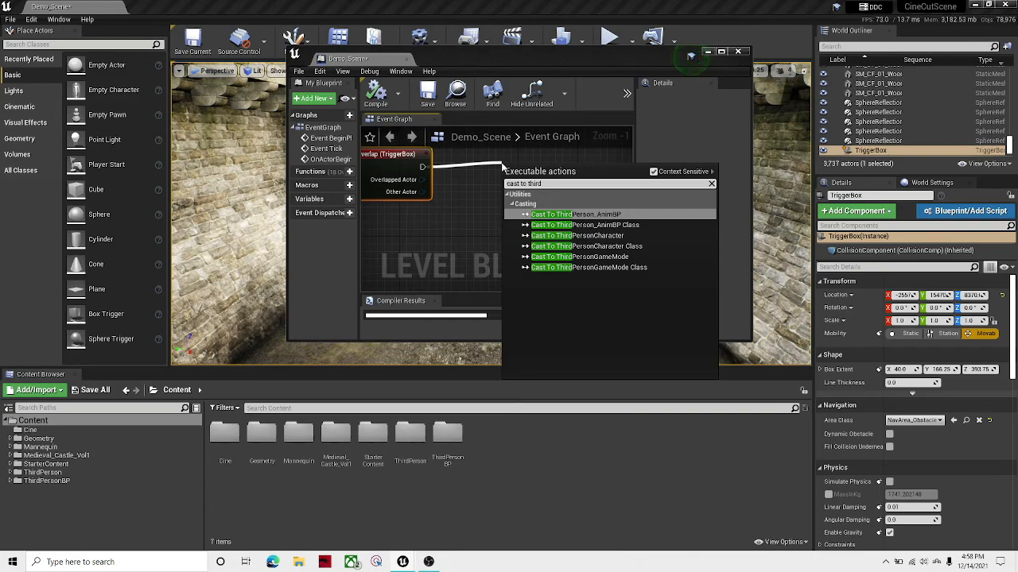
{"action": "key", "text": "Down"}
{"action": "key", "text": "Down"}
{"action": "key", "text": "Return"}
{"action": "left_click_drag", "start_coordinate": [421, 192], "coordinate": [512, 194]}
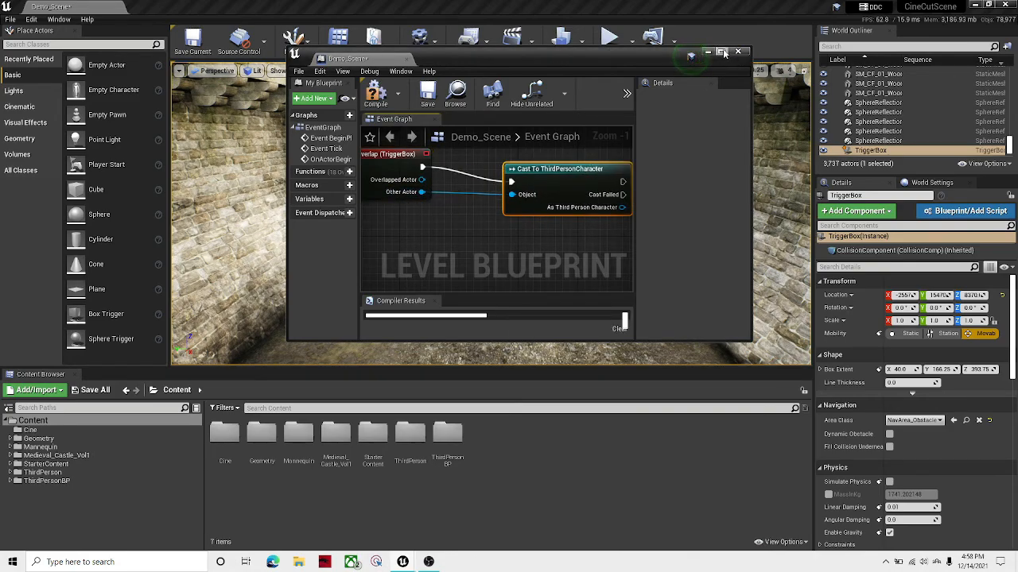
- Nudge the Cast To ThirdPersonCharacter node into place, and compile and save the Level Blueprint
{"action": "right_click_drag", "start_coordinate": [582, 242], "coordinate": [478, 242]}
{"action": "left_click_drag", "start_coordinate": [442, 168], "coordinate": [447, 162]}
{"action": "right_click_drag", "start_coordinate": [402, 222], "coordinate": [419, 244]}
{"action": "left_click", "coordinate": [519, 215]}
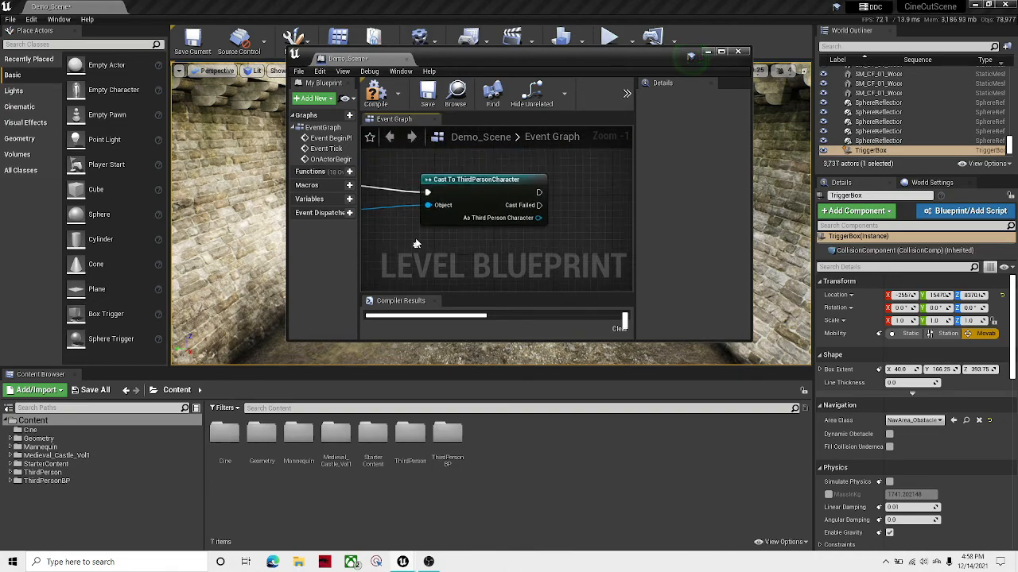
{"action": "left_click", "coordinate": [382, 93]}
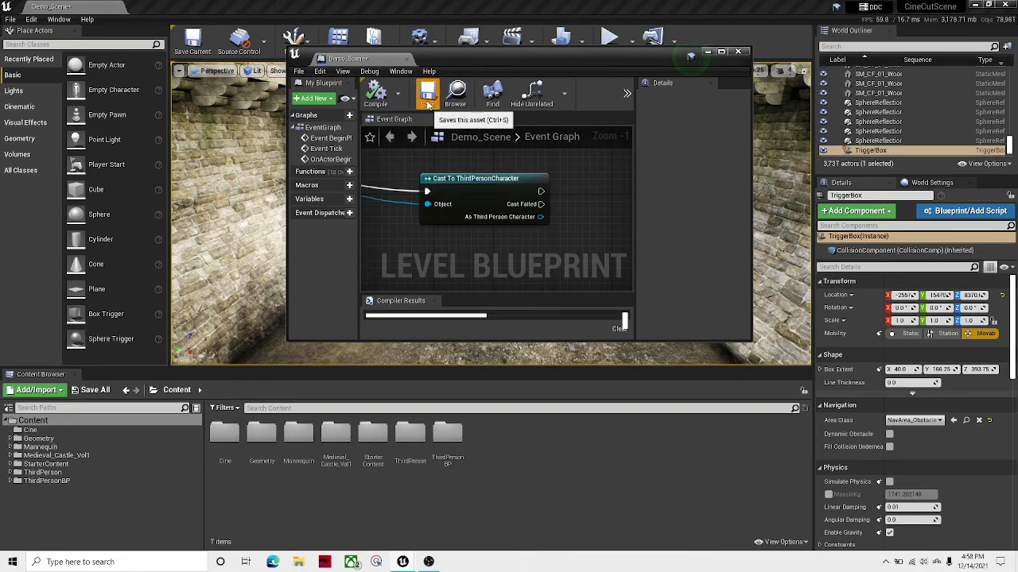
{"action": "left_click", "coordinate": [428, 93]}
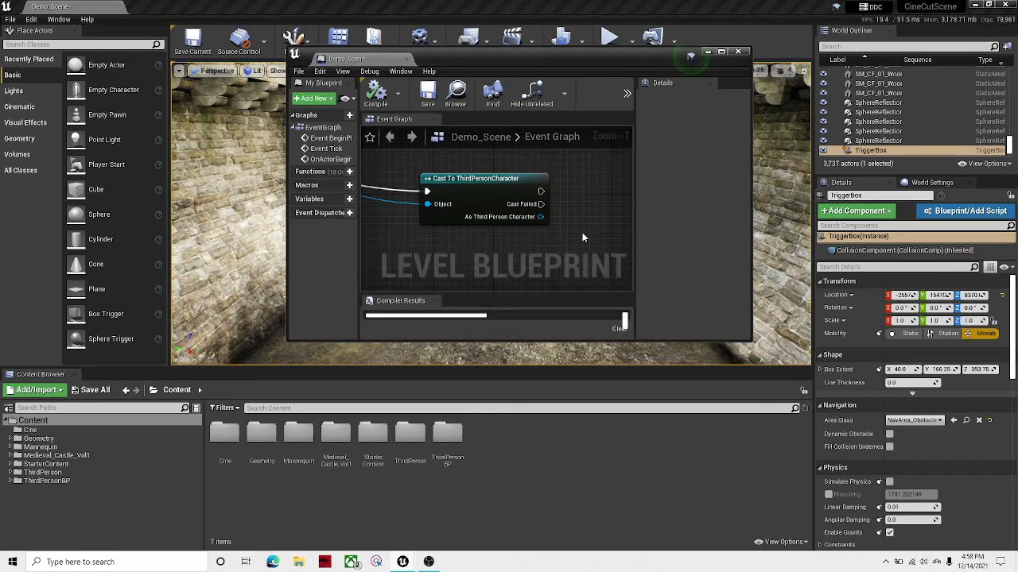
{"action": "right_click_drag", "start_coordinate": [574, 225], "coordinate": [482, 231]}
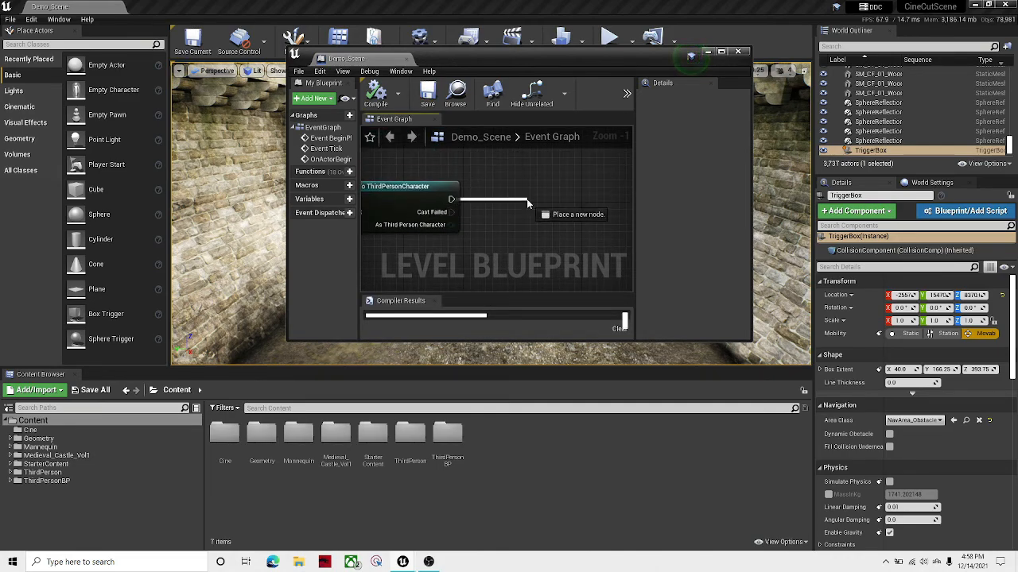
{"action": "left_click_drag", "start_coordinate": [524, 199], "coordinate": [508, 204]}
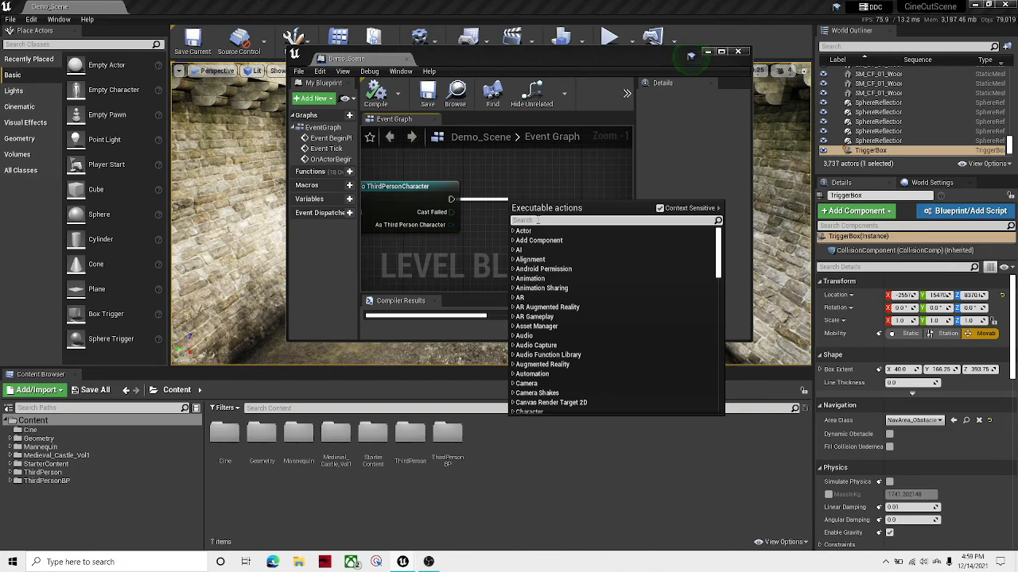
{"action": "type", "text": "play"}
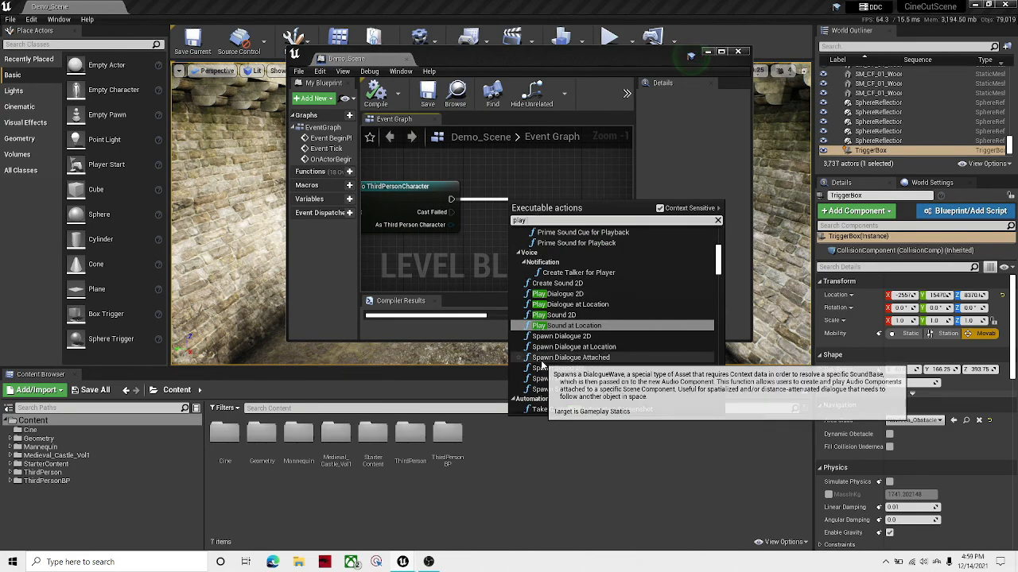
{"action": "scroll", "coordinate": [601, 254], "scroll_direction": "down", "scroll_amount": 10}
{"action": "scroll", "coordinate": [602, 254], "scroll_direction": "down", "scroll_amount": 6}
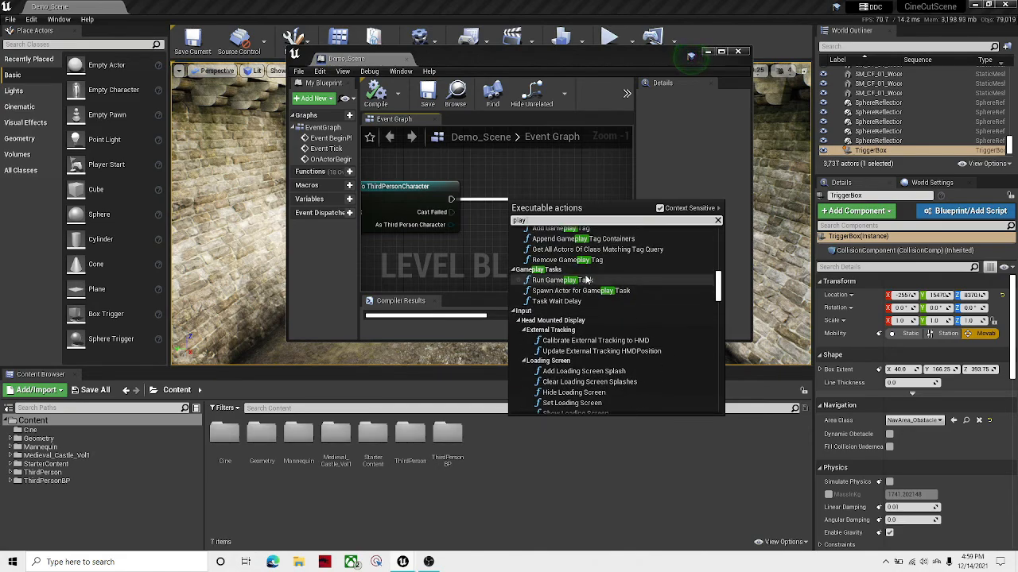
{"action": "scroll", "coordinate": [621, 297], "scroll_direction": "down", "scroll_amount": 5}
{"action": "scroll", "coordinate": [623, 293], "scroll_direction": "down", "scroll_amount": 8}
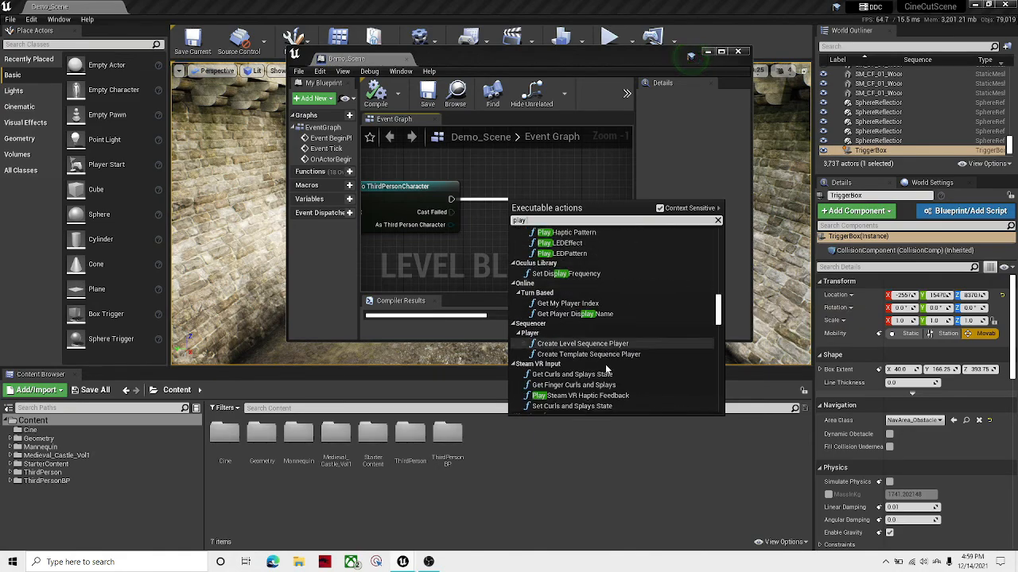
{"action": "scroll", "coordinate": [618, 307], "scroll_direction": "up", "scroll_amount": 10}
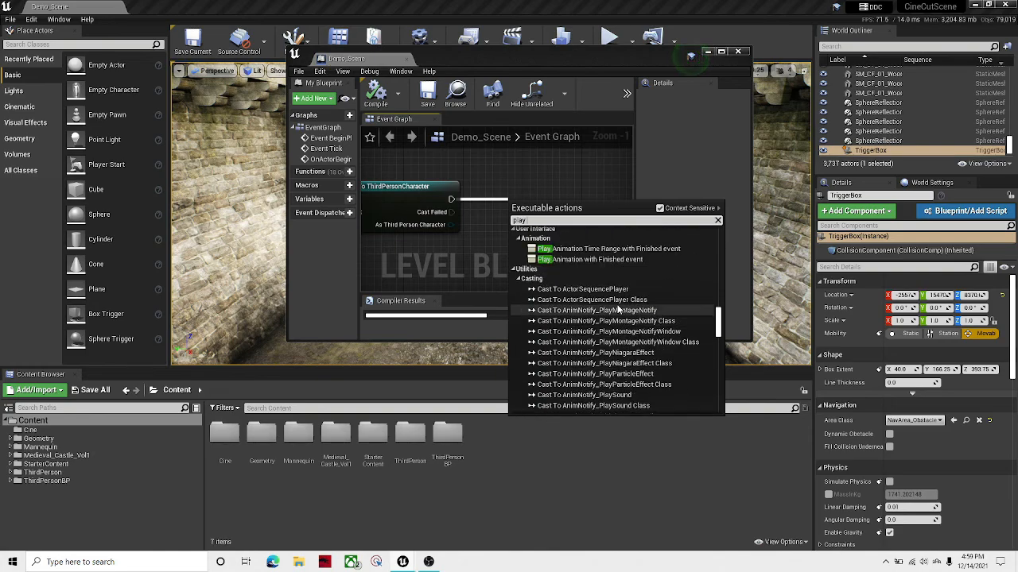
{"action": "left_click", "coordinate": [664, 363]}
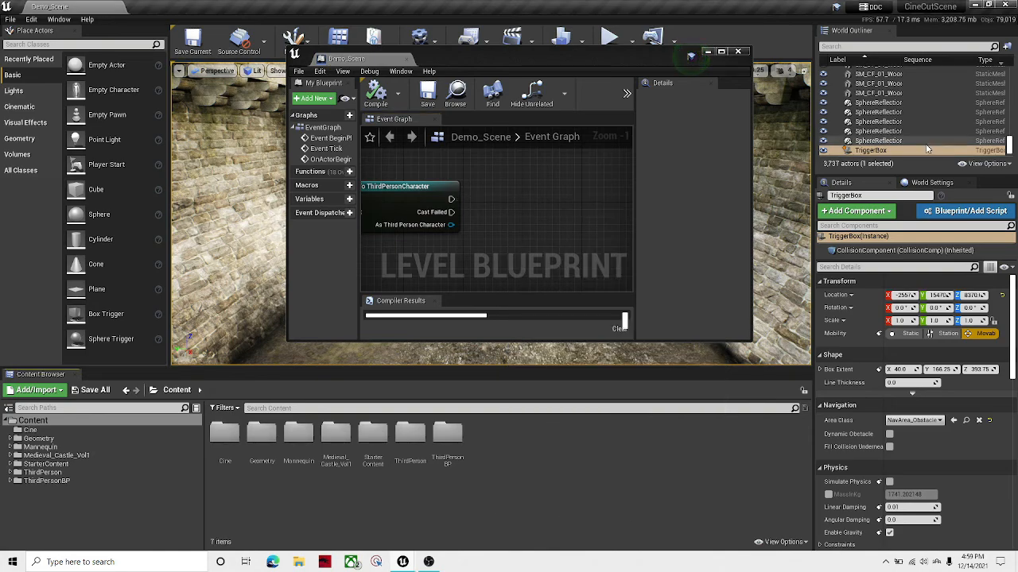
- Place a reference to the ExitCastleCine level sequence actor in the event graph, and compile and save the blueprint
{"action": "scroll", "coordinate": [935, 136], "scroll_direction": "up", "scroll_amount": 5}
{"action": "left_click_drag", "start_coordinate": [1010, 145], "coordinate": [1008, 71]}
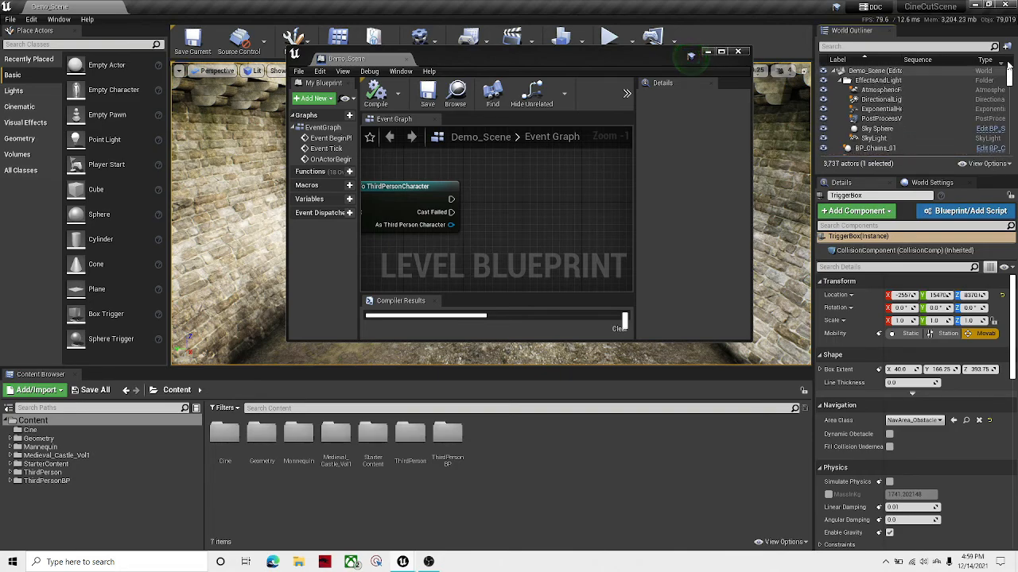
{"action": "scroll", "coordinate": [882, 91], "scroll_direction": "down", "scroll_amount": 10}
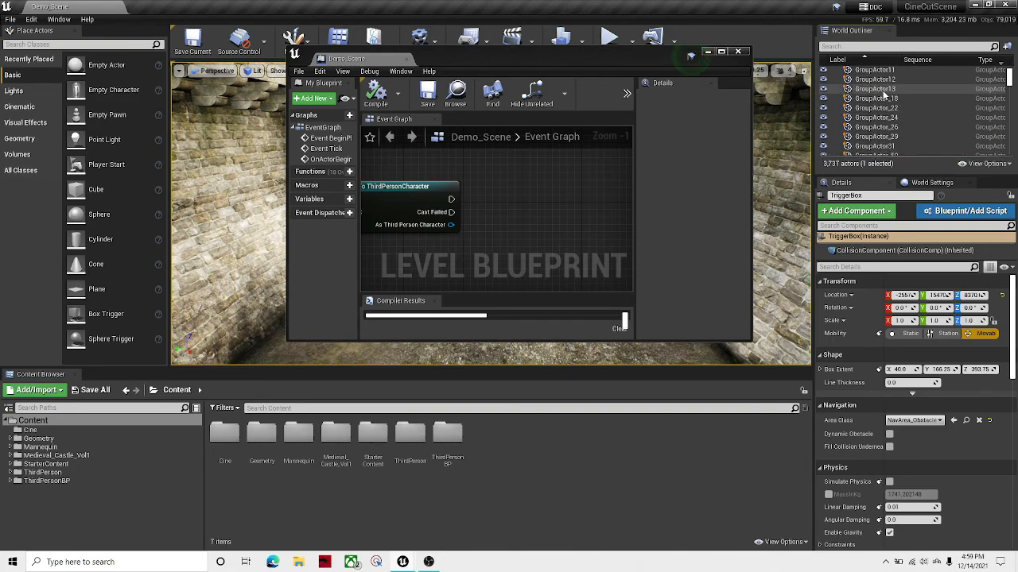
{"action": "scroll", "coordinate": [886, 100], "scroll_direction": "up", "scroll_amount": 3}
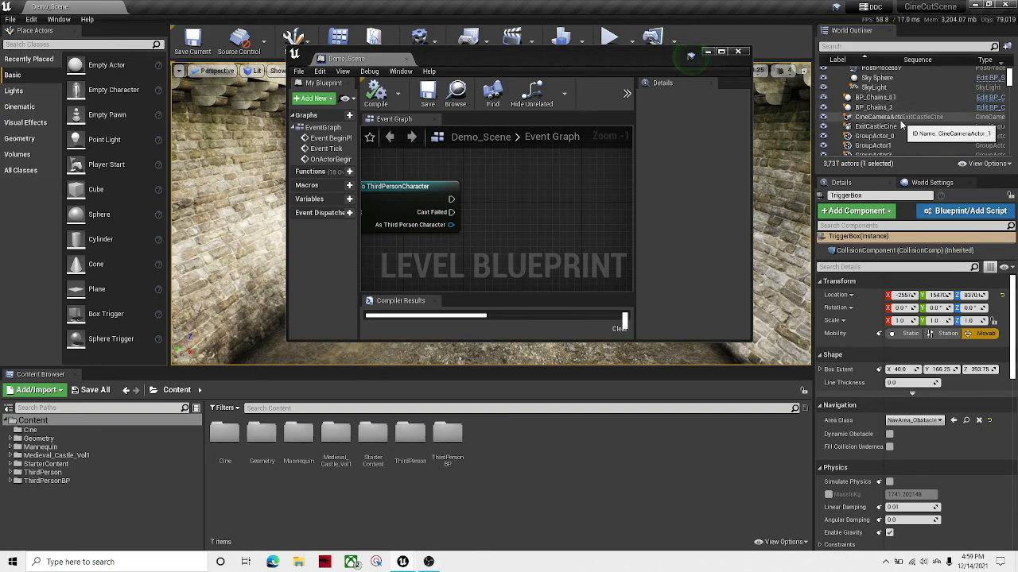
{"action": "left_click", "coordinate": [875, 126]}
{"action": "left_click_drag", "start_coordinate": [876, 126], "coordinate": [482, 169]}
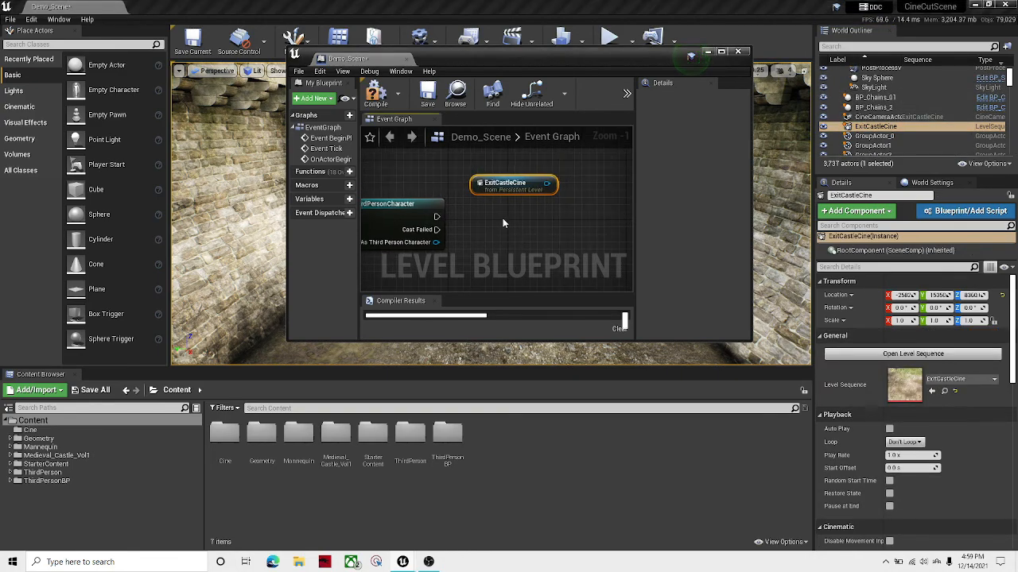
{"action": "left_click", "coordinate": [430, 97]}
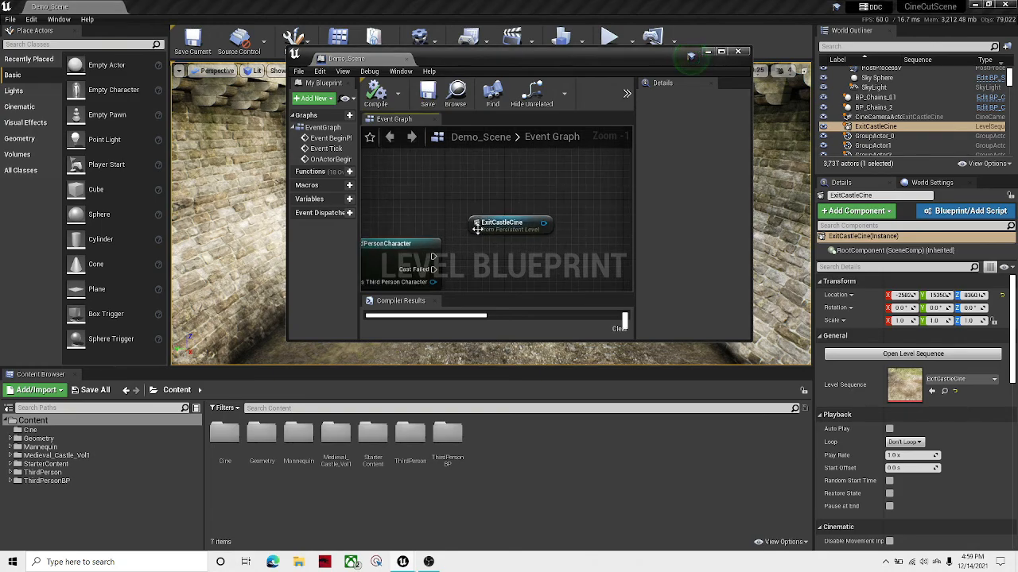
- Move the ExitCastleCine reference above the cast node, and open and dismiss the actions available for it
{"action": "left_click_drag", "start_coordinate": [477, 226], "coordinate": [439, 208]}
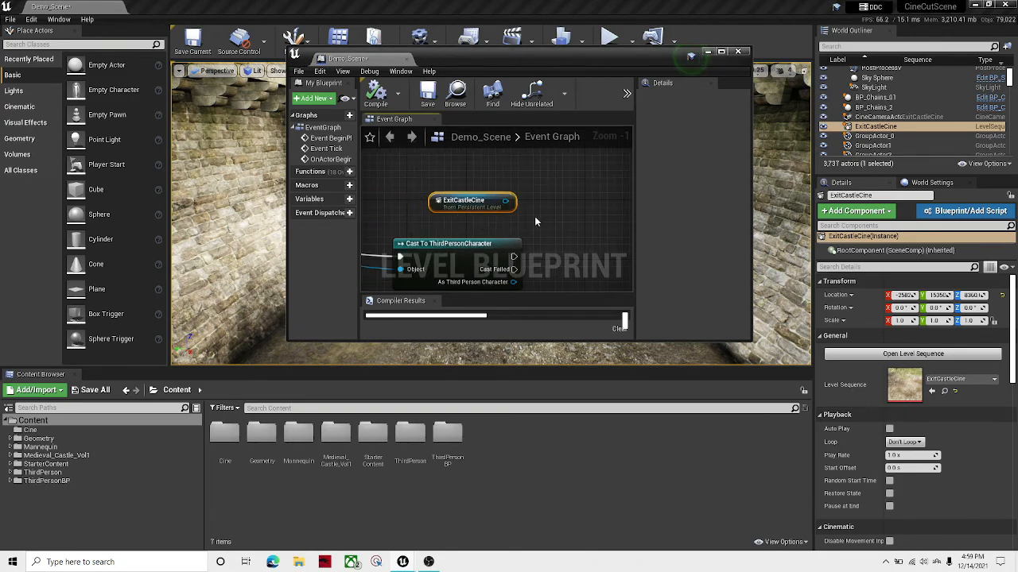
{"action": "right_click_drag", "start_coordinate": [536, 220], "coordinate": [459, 224]}
{"action": "left_click_drag", "start_coordinate": [429, 206], "coordinate": [507, 207]}
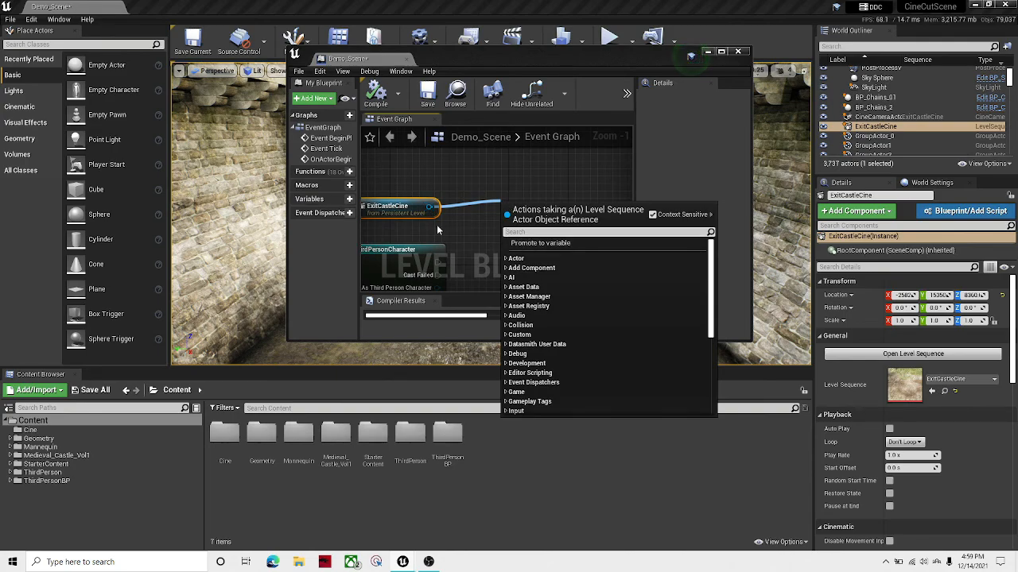
{"action": "left_click", "coordinate": [488, 260]}
- Add a Create Level Sequence Player node on the successful execution output of the Cast To ThirdPersonCharacter node
{"action": "right_click_drag", "start_coordinate": [488, 261], "coordinate": [538, 205]}
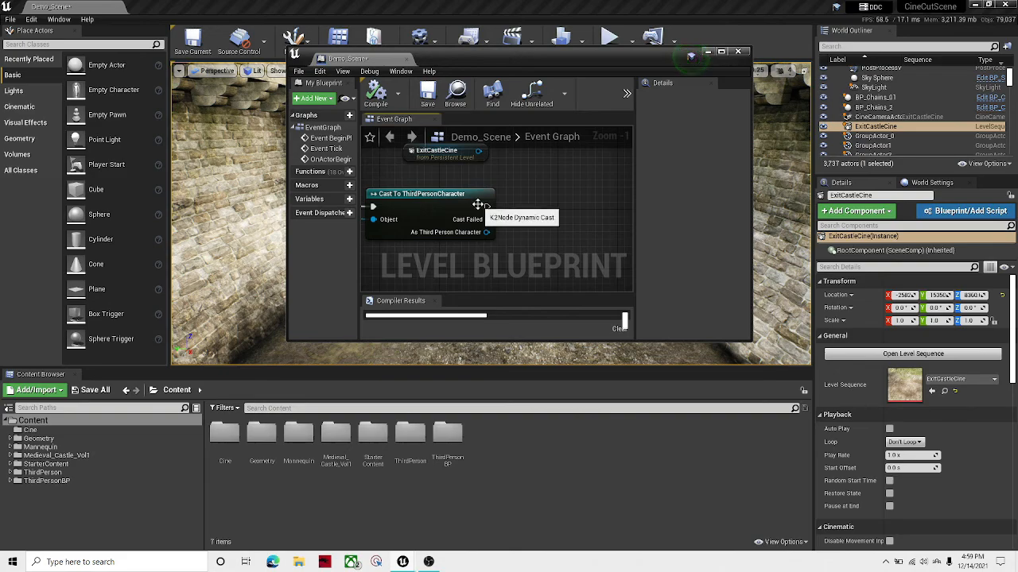
{"action": "left_click_drag", "start_coordinate": [486, 208], "coordinate": [542, 213]}
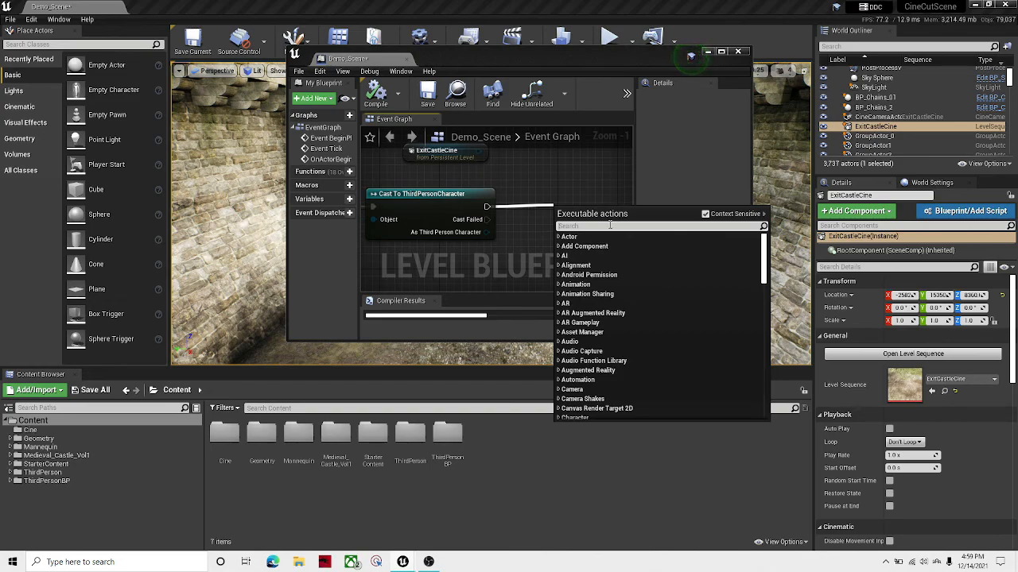
{"action": "type", "text": "open"}
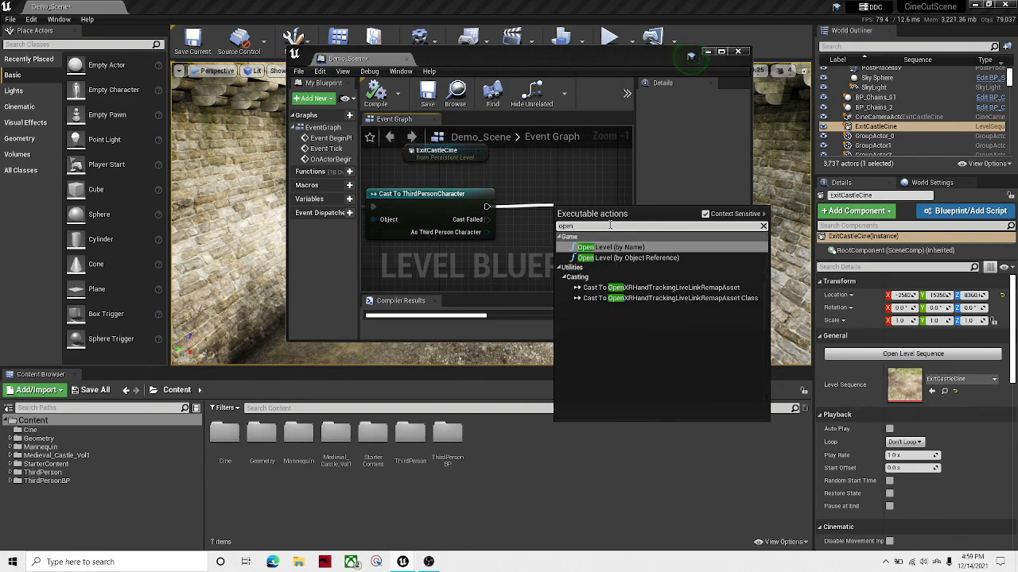
{"action": "key", "text": "BackSpace"}
{"action": "key", "text": "BackSpace"}
{"action": "key", "text": "BackSpace"}
{"action": "key", "text": "BackSpace"}
{"action": "type", "text": "play se"}
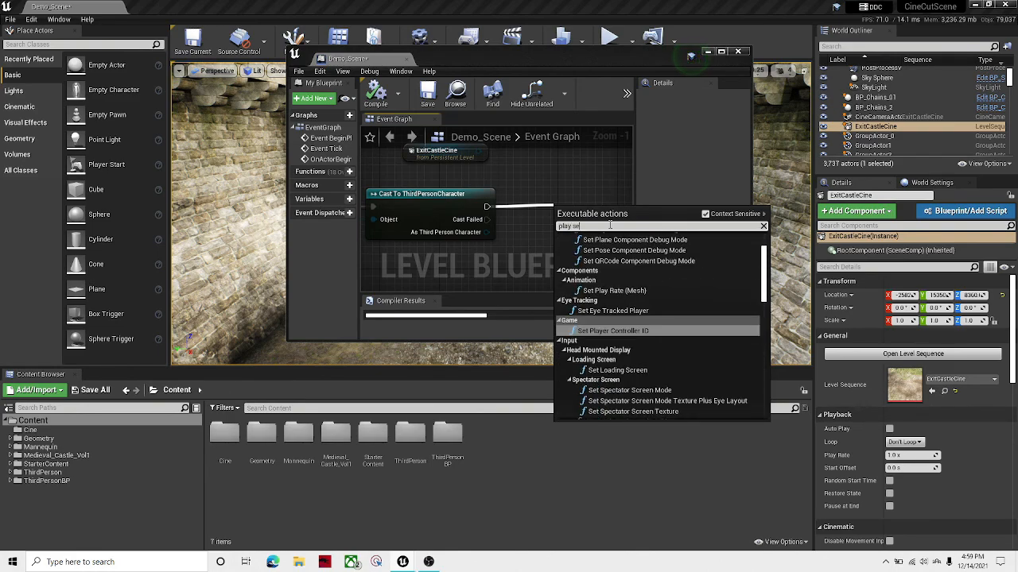
{"action": "type", "text": "qu"}
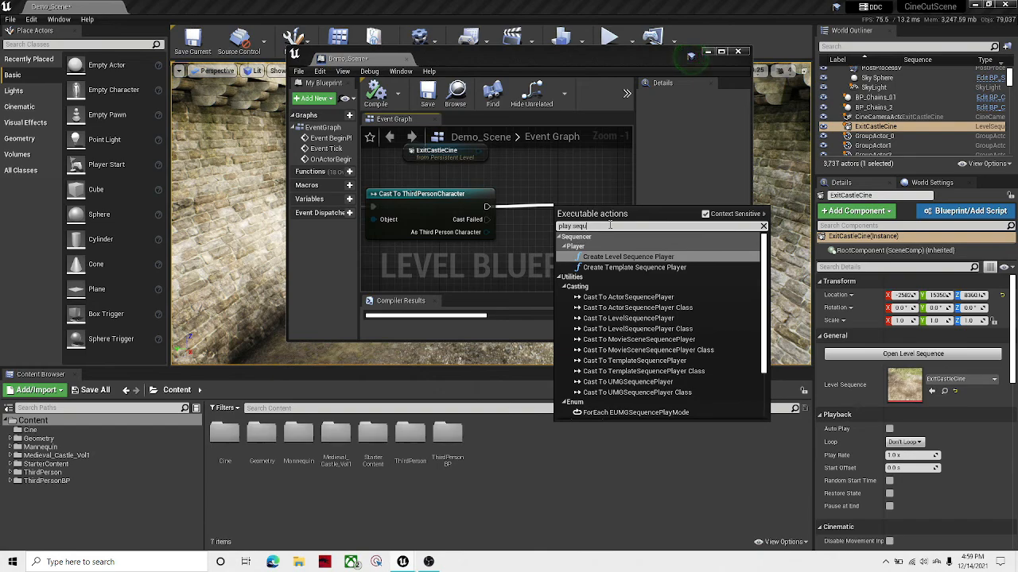
{"action": "scroll", "coordinate": [636, 310], "scroll_direction": "down", "scroll_amount": 3}
{"action": "scroll", "coordinate": [636, 302], "scroll_direction": "up", "scroll_amount": 3}
{"action": "left_click", "coordinate": [588, 257]}
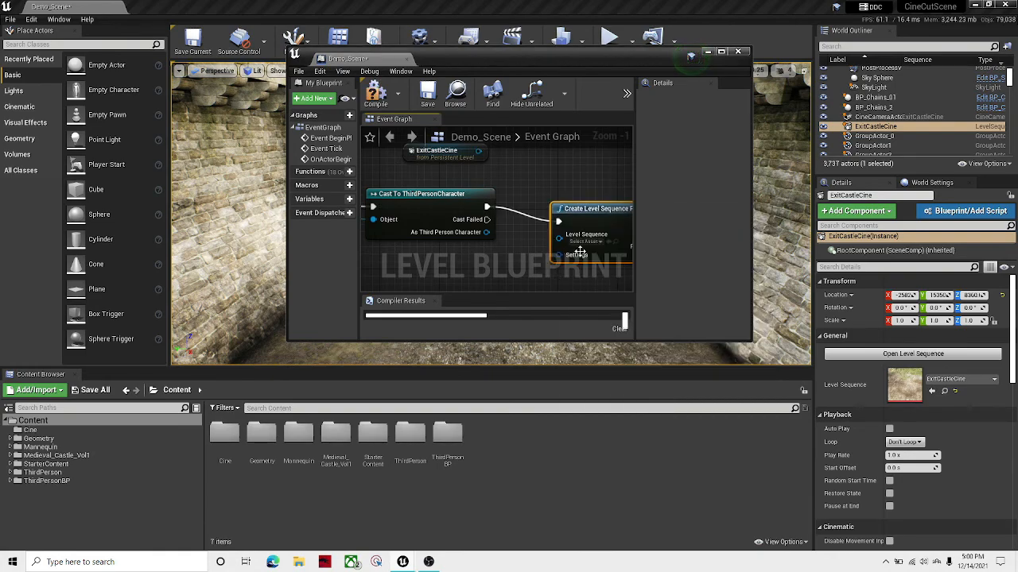
- Set the Level Sequence of the Create Level Sequence Player node to ExitCastleCine
{"action": "right_click_drag", "start_coordinate": [581, 252], "coordinate": [492, 249]}
{"action": "left_click", "coordinate": [499, 237]}
{"action": "left_click", "coordinate": [509, 277]}
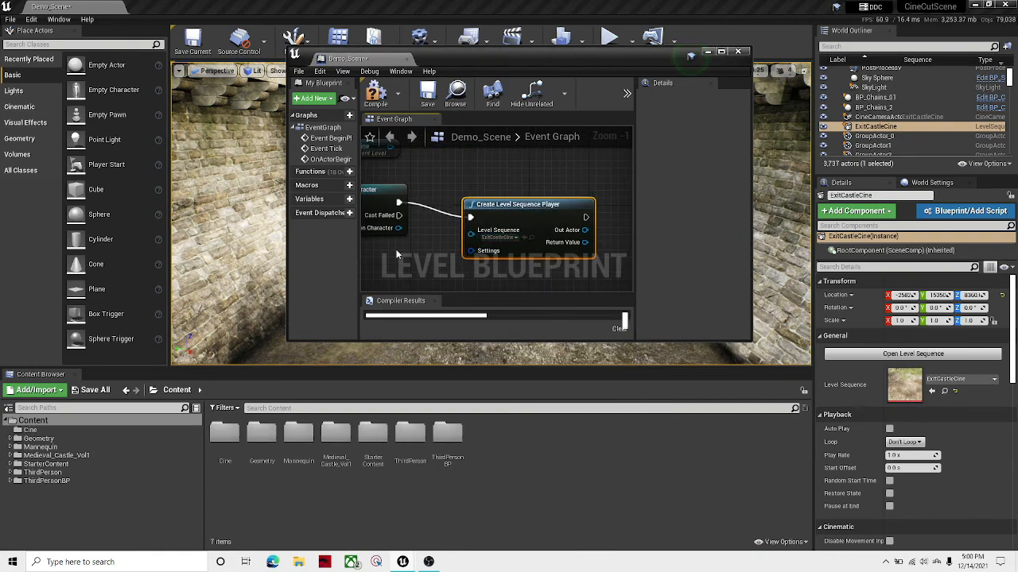
{"action": "right_click_drag", "start_coordinate": [401, 187], "coordinate": [423, 177]}
{"action": "left_click_drag", "start_coordinate": [399, 151], "coordinate": [438, 181]}
{"action": "right_click_drag", "start_coordinate": [468, 210], "coordinate": [444, 264]}
{"action": "right_click_drag", "start_coordinate": [492, 180], "coordinate": [486, 255]}
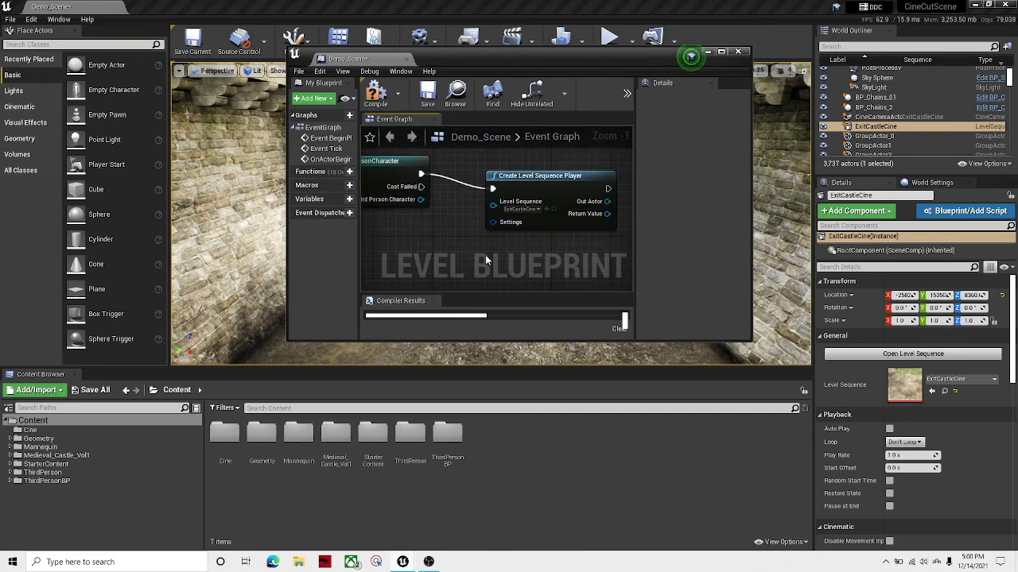
- Compile and save the level blueprint, and move the Create Level Sequence Player node level with the cast node's execution output
{"action": "left_click", "coordinate": [375, 97]}
{"action": "left_click", "coordinate": [427, 99]}
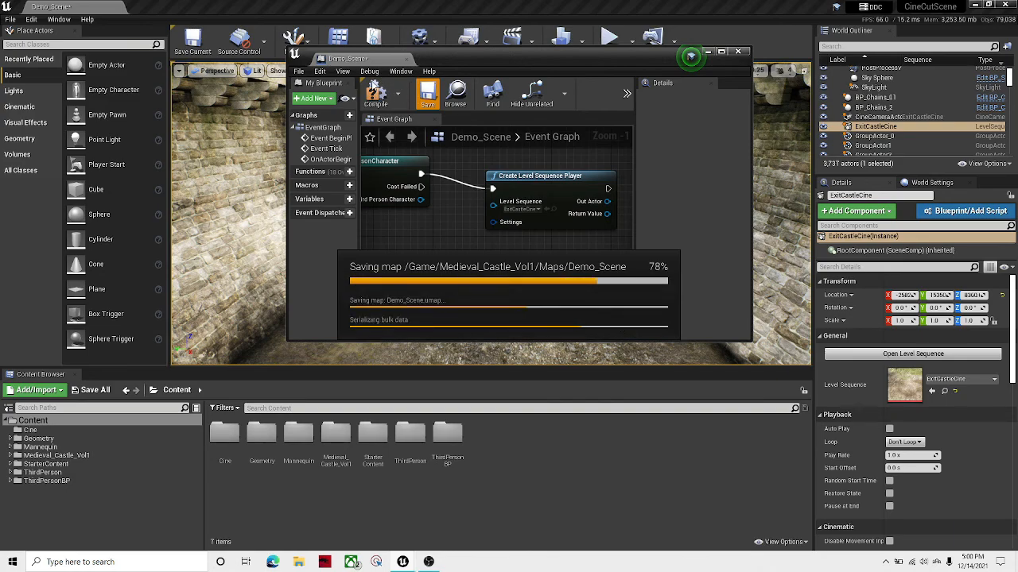
{"action": "right_click_drag", "start_coordinate": [422, 232], "coordinate": [446, 247]}
{"action": "left_click_drag", "start_coordinate": [534, 186], "coordinate": [523, 170]}
{"action": "right_click_drag", "start_coordinate": [483, 234], "coordinate": [443, 248]}
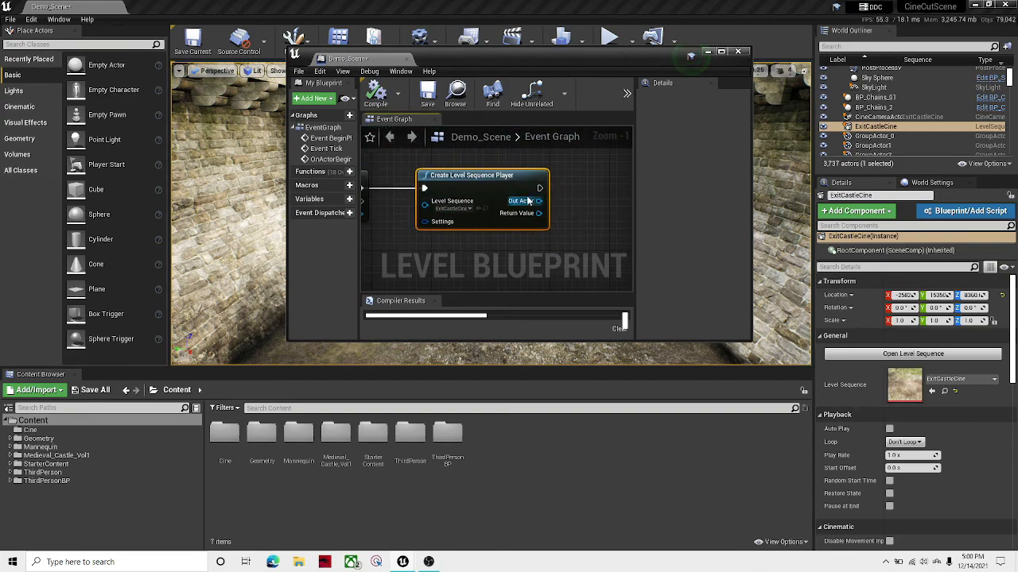
- Turn off context sensitivity and add an Add to Viewport node on the execution output of Create Level Sequence Player
{"action": "left_click_drag", "start_coordinate": [539, 187], "coordinate": [587, 190]}
{"action": "type", "text": "add to vie"}
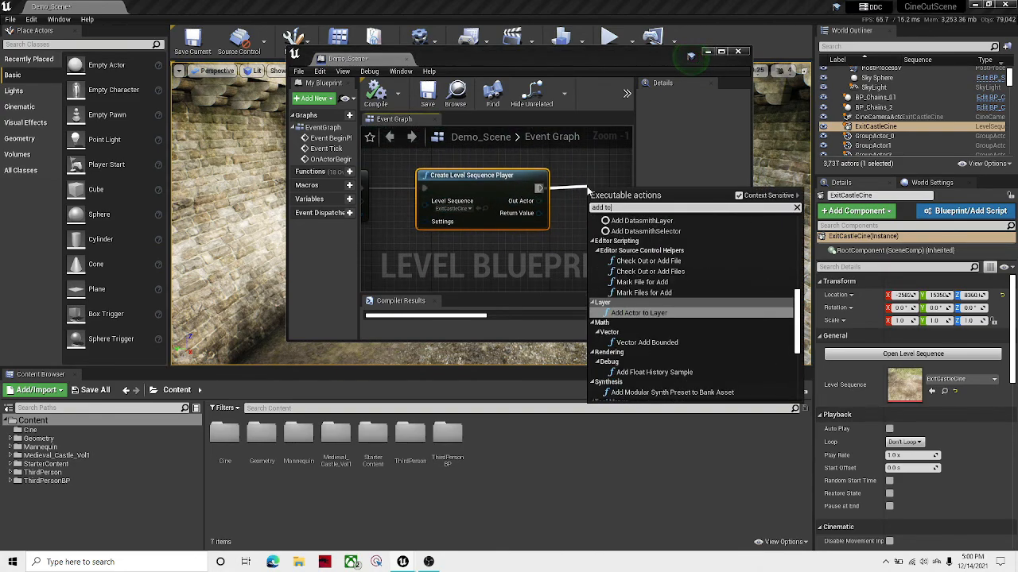
{"action": "type", "text": "w"}
{"action": "left_click", "coordinate": [776, 194]}
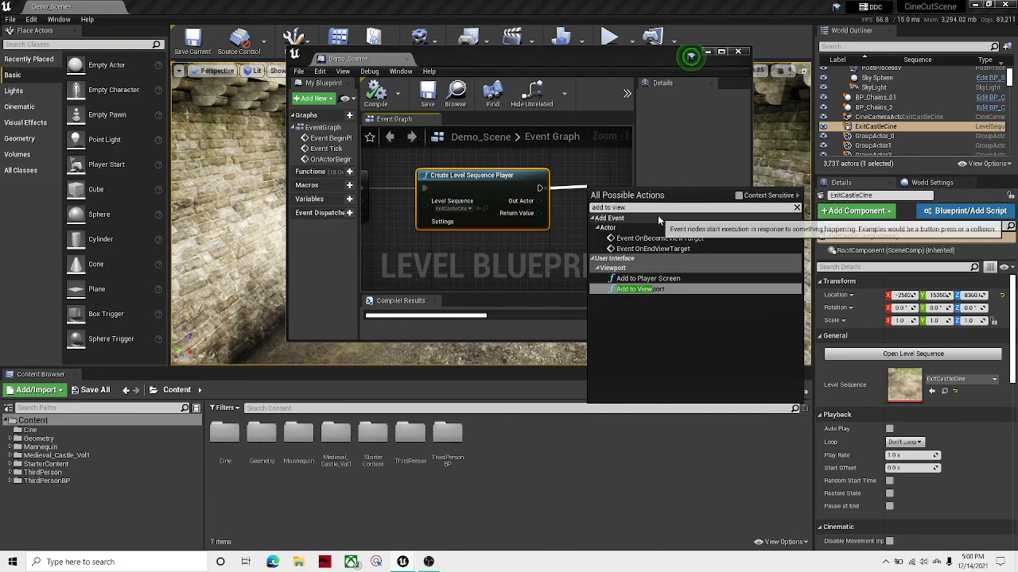
{"action": "left_click", "coordinate": [637, 289]}
{"action": "right_click_drag", "start_coordinate": [556, 253], "coordinate": [470, 260]}
{"action": "left_click_drag", "start_coordinate": [449, 219], "coordinate": [534, 235]}
{"action": "mouse_move", "coordinate": [449, 200]}
{"action": "left_mouse_down"}
{"action": "mouse_move", "coordinate": [508, 227]}
{"action": "mouse_move", "coordinate": [456, 215]}
{"action": "left_mouse_up"}
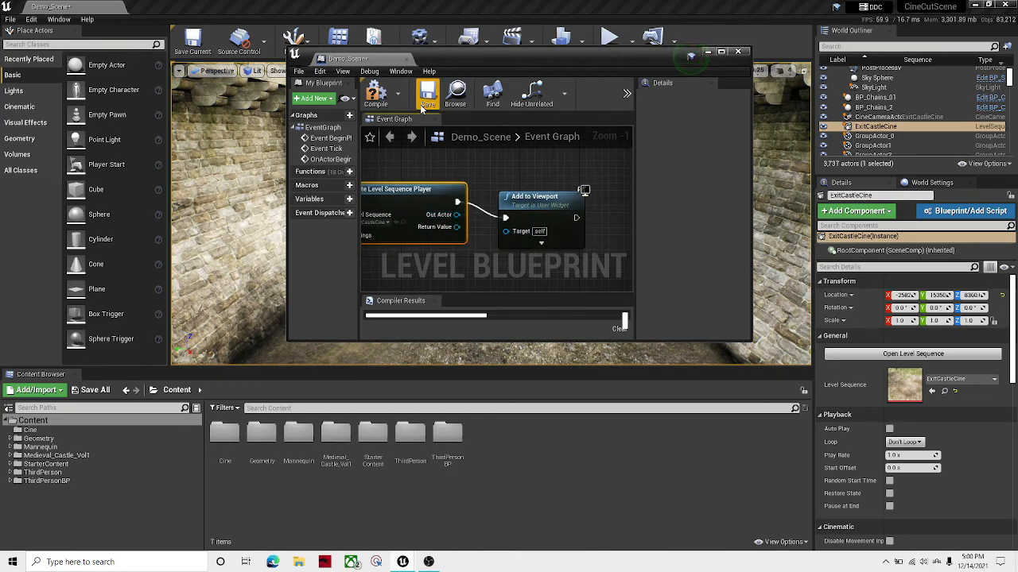
- Compile the blueprint and maximize its window to read the compiler results for the Add to Viewport node
{"action": "left_click", "coordinate": [375, 93]}
{"action": "right_click_drag", "start_coordinate": [541, 251], "coordinate": [585, 208]}
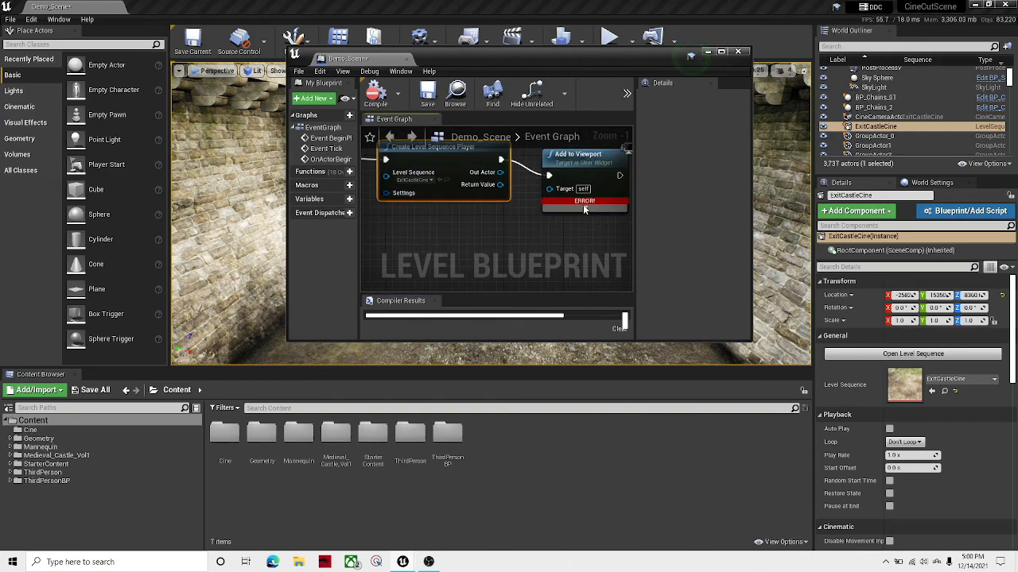
{"action": "left_click", "coordinate": [585, 208]}
{"action": "scroll", "coordinate": [529, 227], "scroll_direction": "up", "scroll_amount": 1}
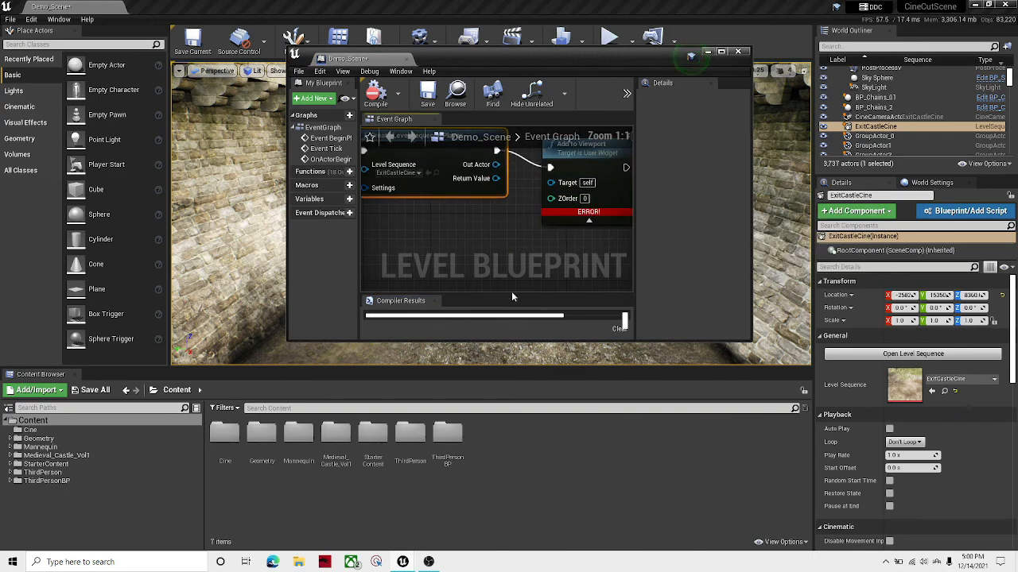
{"action": "left_click", "coordinate": [722, 52]}
{"action": "right_click_drag", "start_coordinate": [407, 285], "coordinate": [502, 251]}
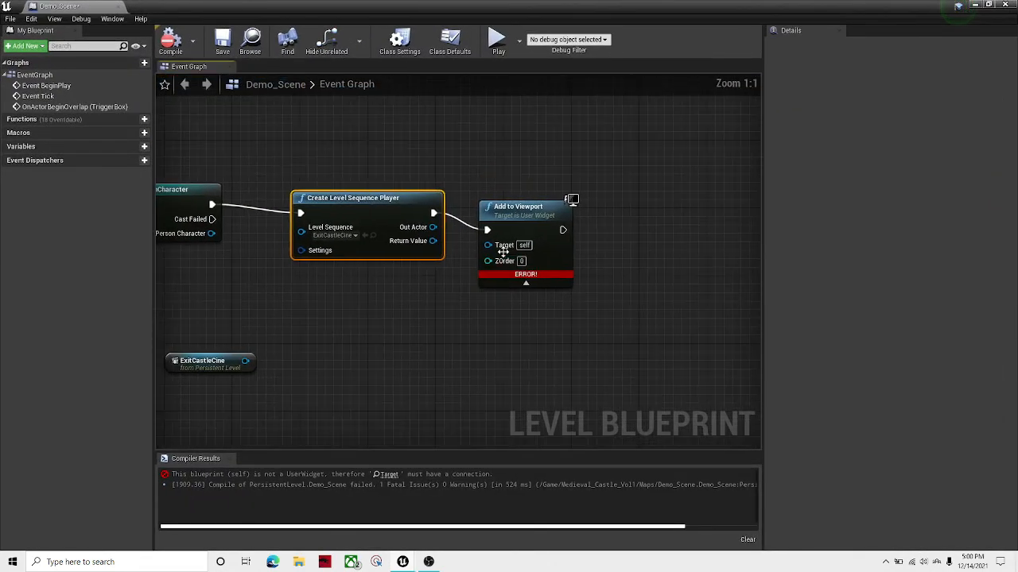
- Line up the Add to Viewport node with the execution output of the Create Level Sequence Player node
{"action": "left_click_drag", "start_coordinate": [502, 252], "coordinate": [419, 240]}
{"action": "left_click_drag", "start_coordinate": [531, 218], "coordinate": [535, 201]}
{"action": "left_click", "coordinate": [381, 285]}
{"action": "right_click_drag", "start_coordinate": [381, 286], "coordinate": [495, 273]}
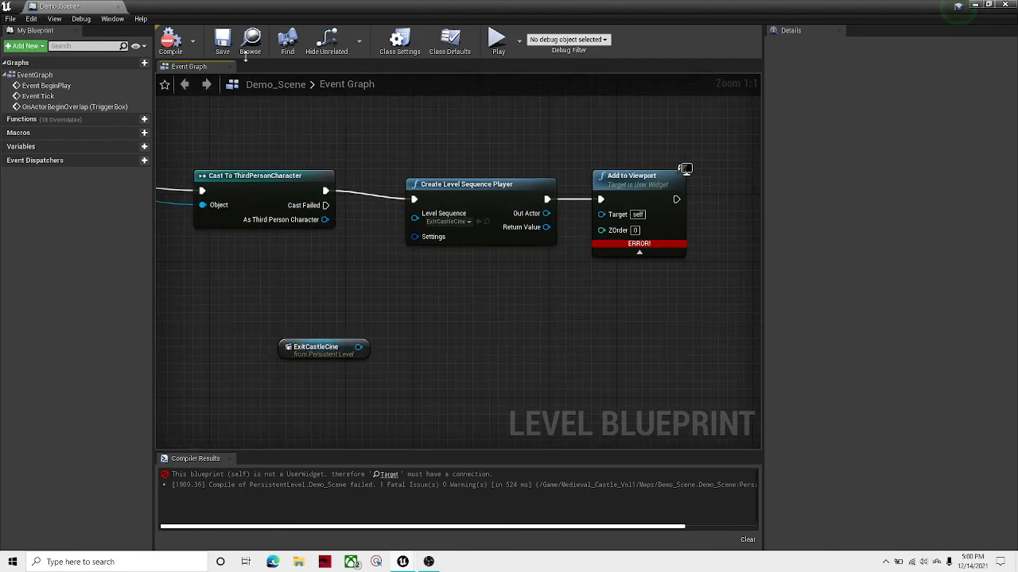
- Delete the Add to Viewport node, and compile and save the level blueprint
{"action": "left_click", "coordinate": [628, 176]}
{"action": "key", "text": "Delete"}
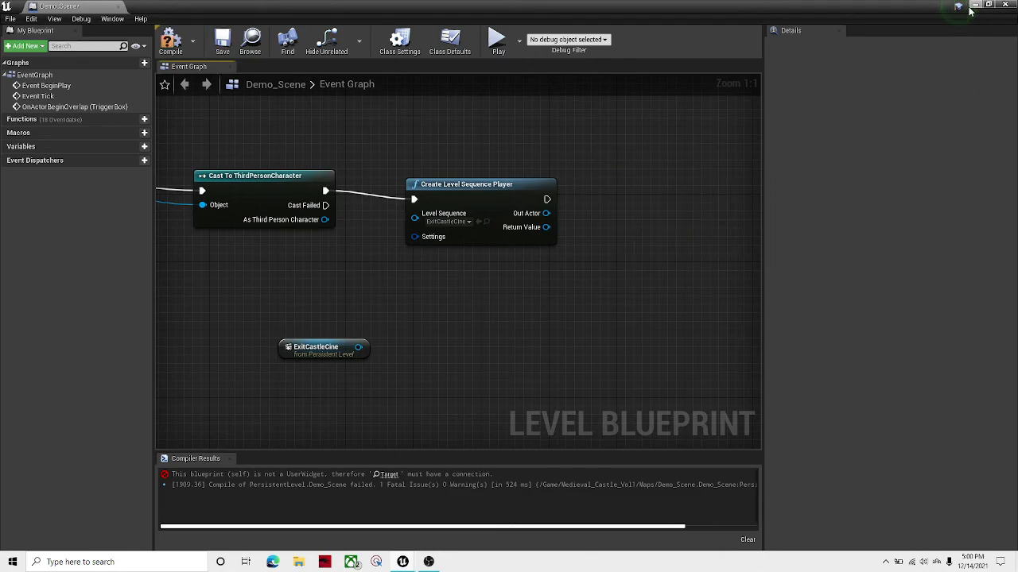
{"action": "left_click", "coordinate": [169, 44]}
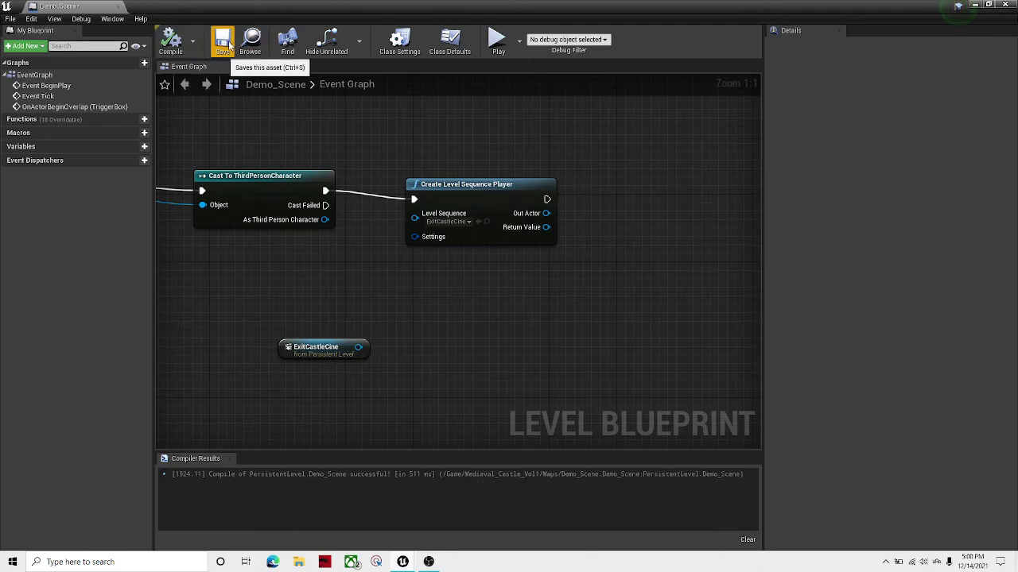
{"action": "left_click", "coordinate": [223, 41]}
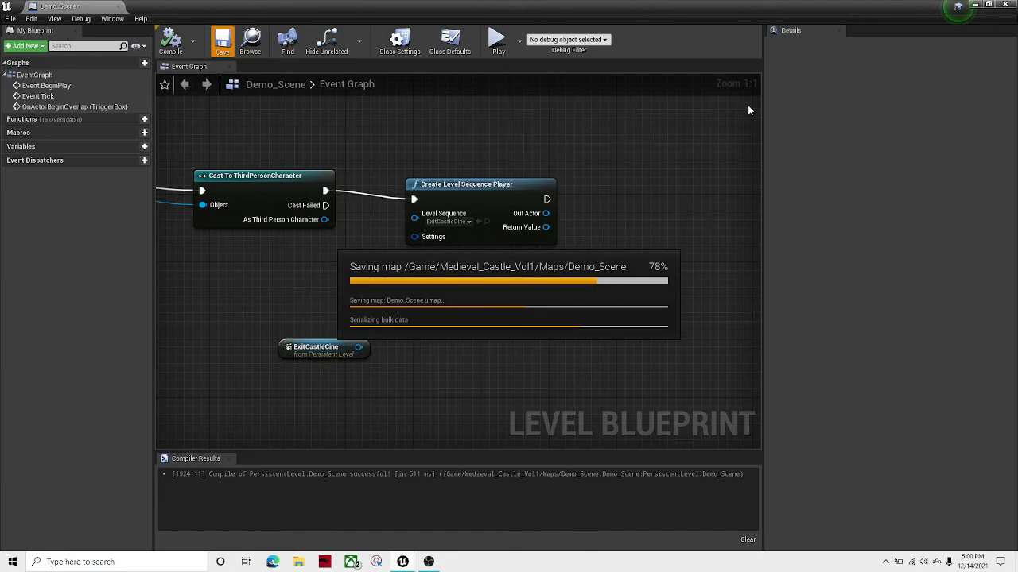
- Play-test the level from the main editor by running the character through the castle gateway into the trigger box, and stop the session
{"action": "left_click", "coordinate": [984, 4]}
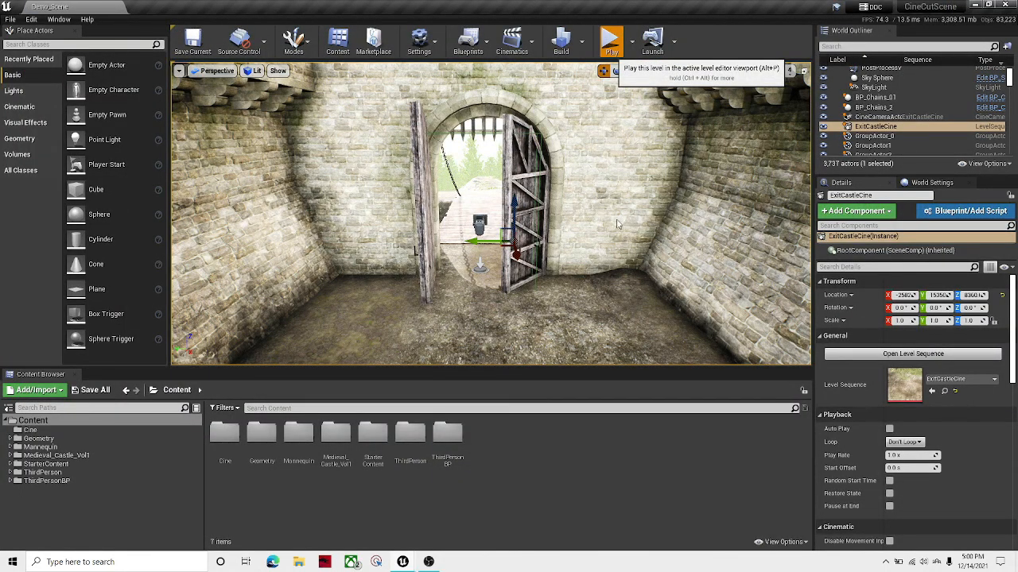
{"action": "key", "text": "alt+p"}
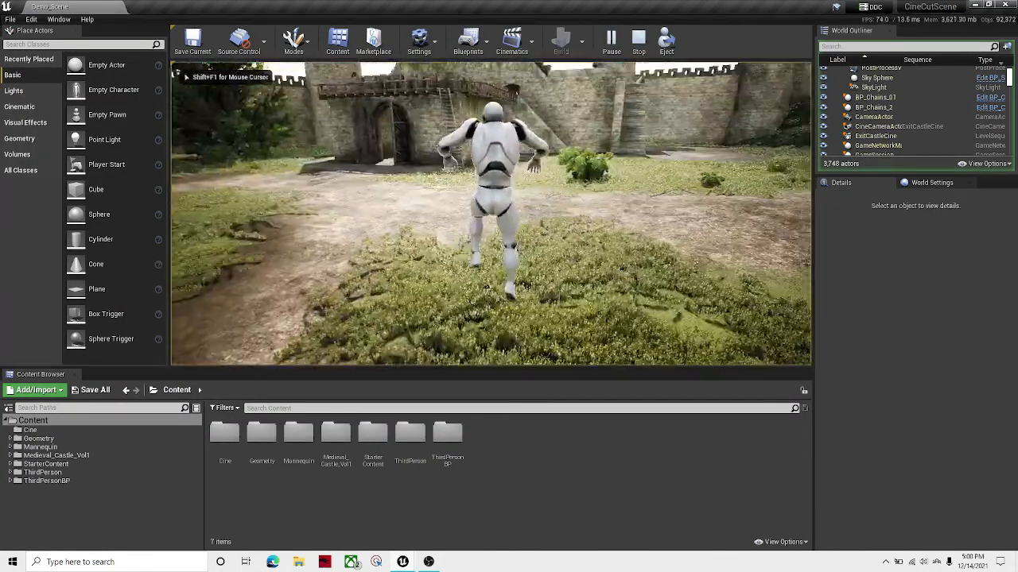
{"action": "key", "text": "w"}
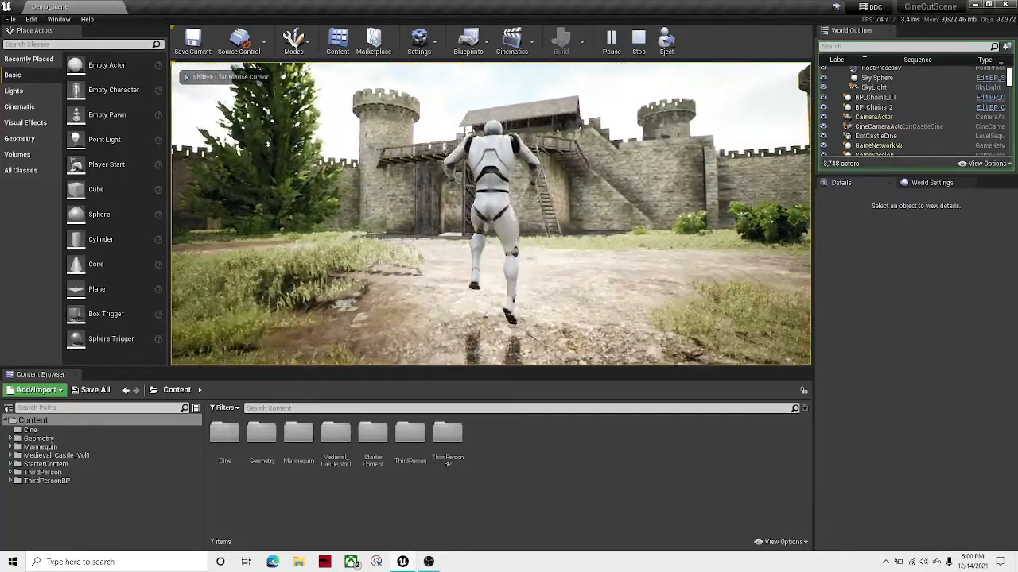
{"action": "key", "text": "w"}
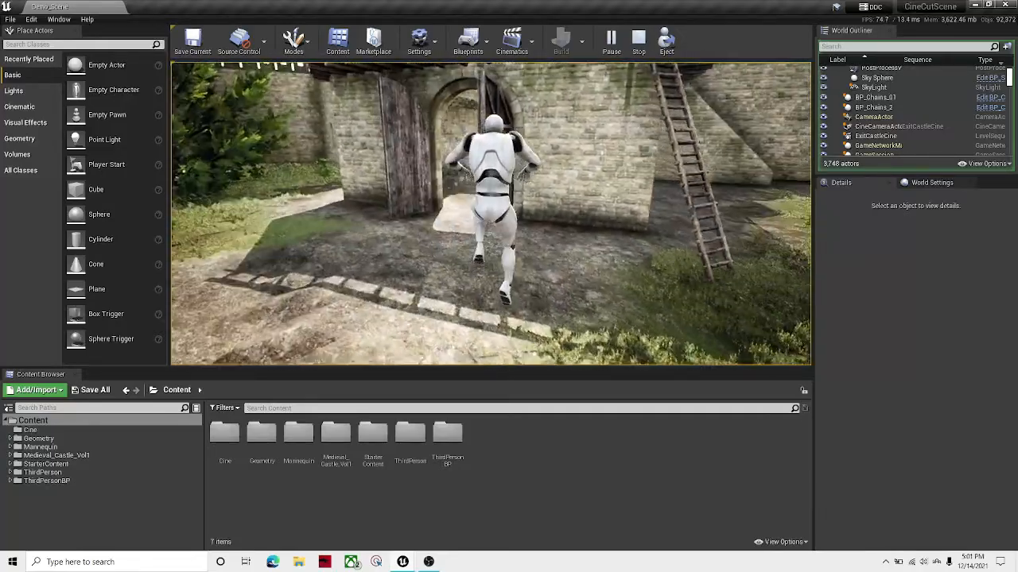
{"action": "key", "text": "w"}
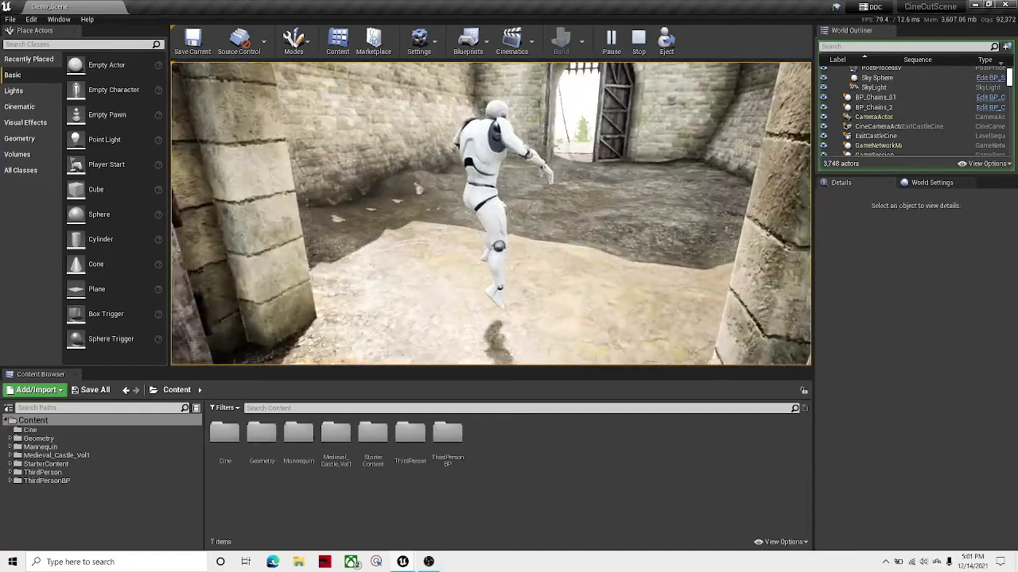
{"action": "key", "text": "w"}
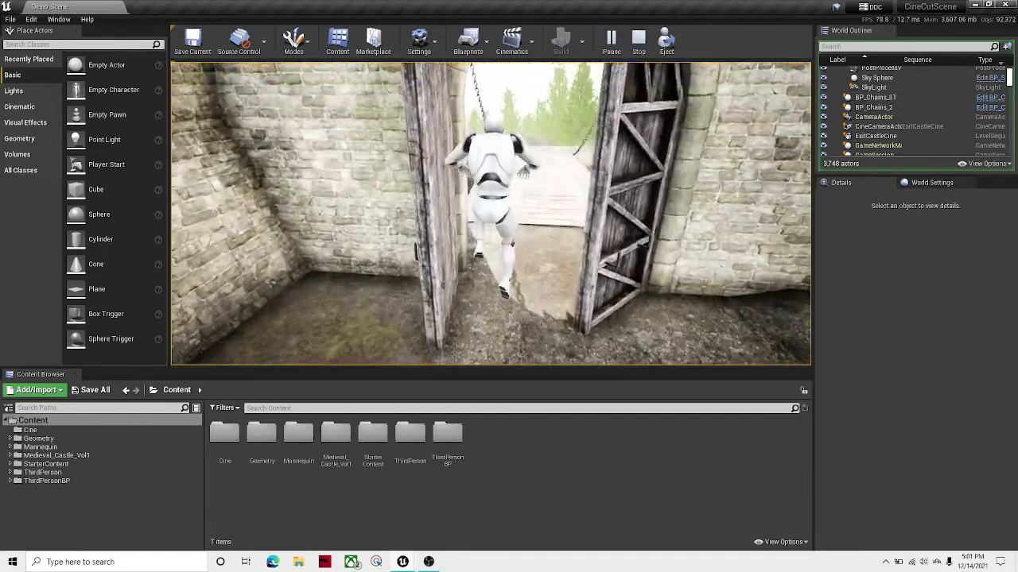
{"action": "key", "text": "w"}
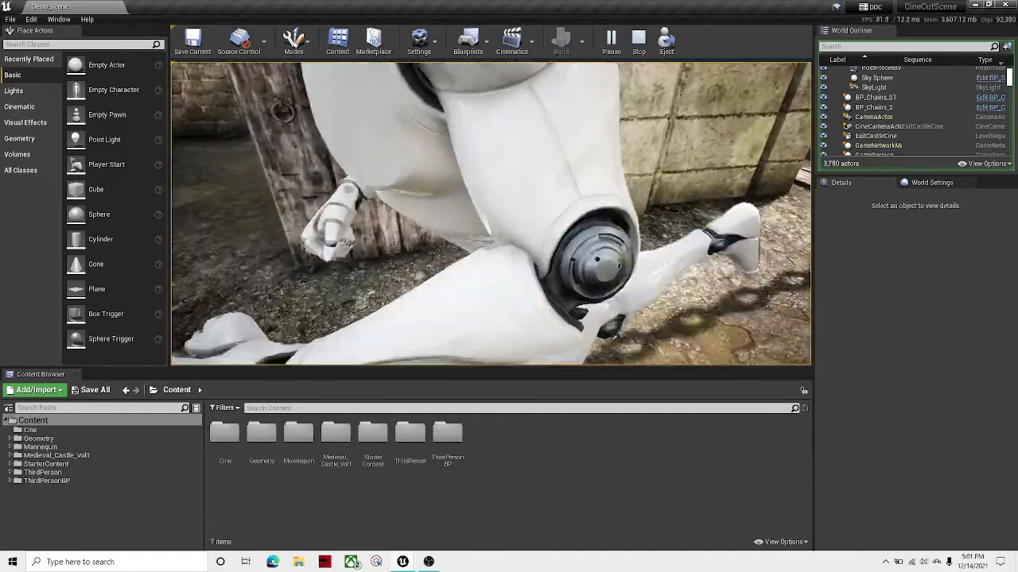
{"action": "key", "text": "w"}
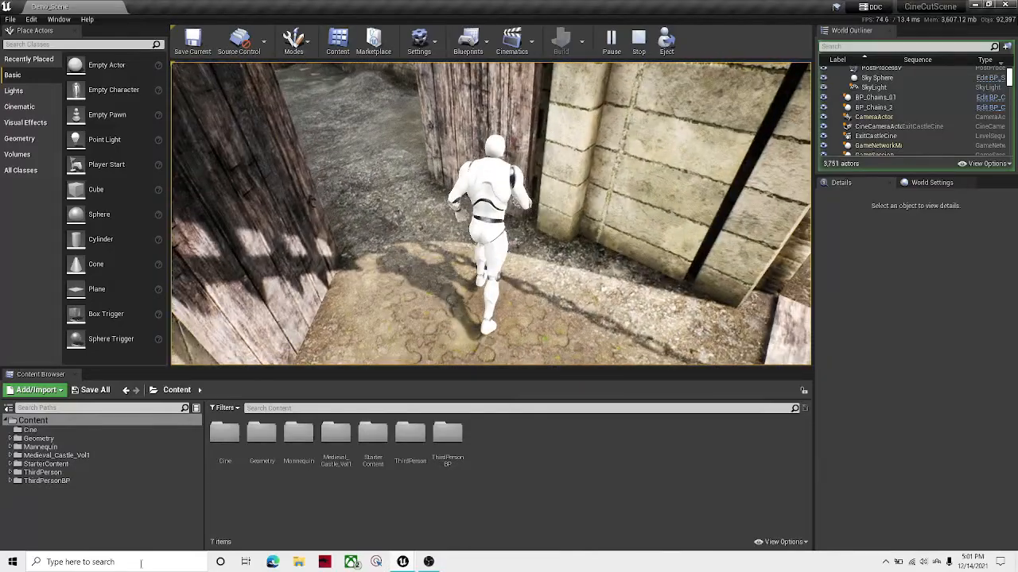
{"action": "key", "text": "Escape"}
- Return to the level blueprint and try to connect the As Third Person Character output to the Create Level Sequence Player's Return Value
{"action": "mouse_move", "coordinate": [402, 562]}
{"action": "left_click", "coordinate": [489, 525]}
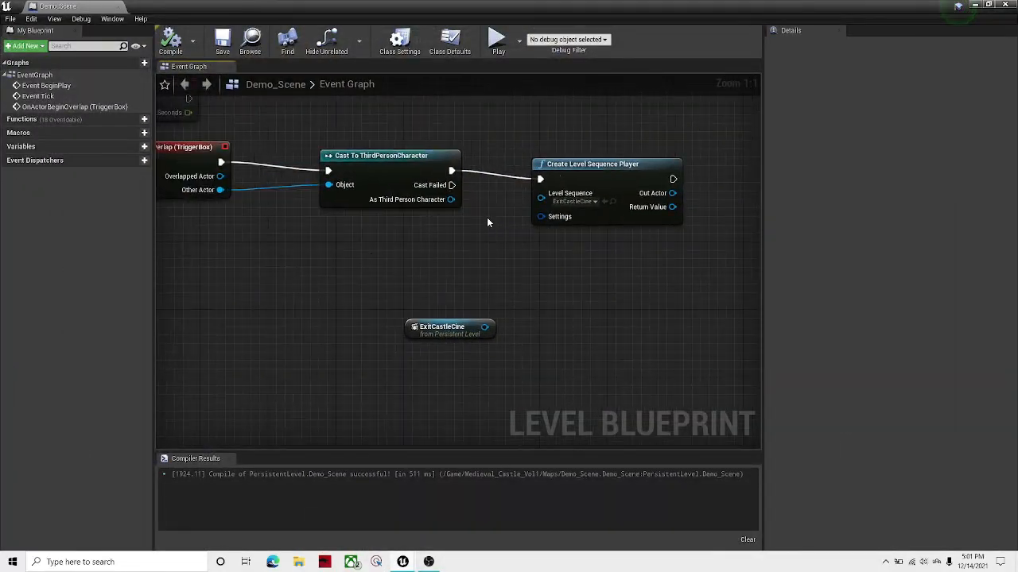
{"action": "right_click_drag", "start_coordinate": [488, 222], "coordinate": [461, 272]}
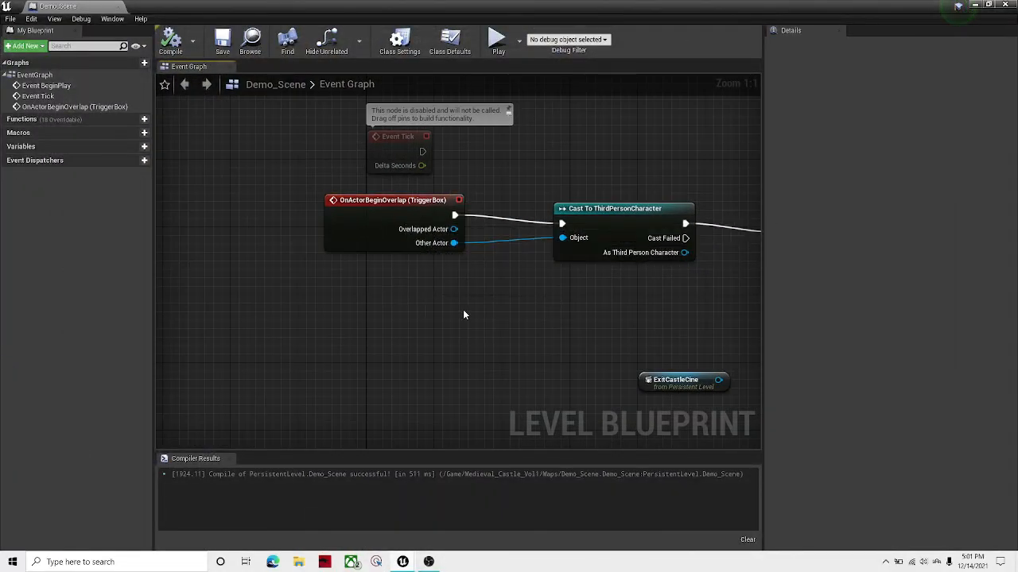
{"action": "right_click_drag", "start_coordinate": [463, 315], "coordinate": [251, 320]}
{"action": "left_click", "coordinate": [660, 230]}
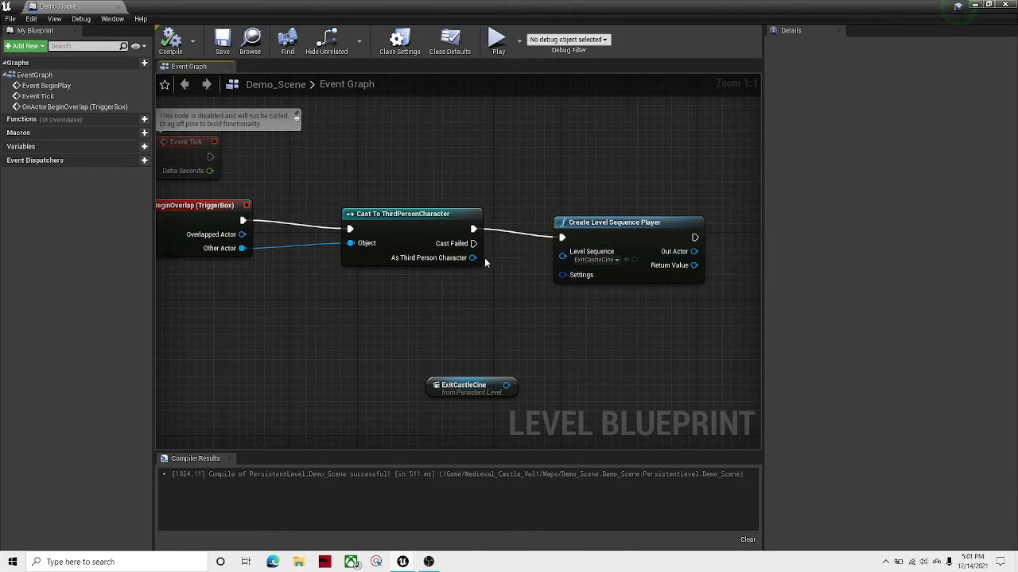
{"action": "left_click_drag", "start_coordinate": [473, 258], "coordinate": [693, 269]}
{"action": "right_click_drag", "start_coordinate": [646, 297], "coordinate": [411, 255]}
- Move the ExitCastleCine reference directly below the Create Level Sequence Player node, and switch to the other editor window
{"action": "left_click_drag", "start_coordinate": [208, 353], "coordinate": [399, 276]}
{"action": "left_click", "coordinate": [469, 316]}
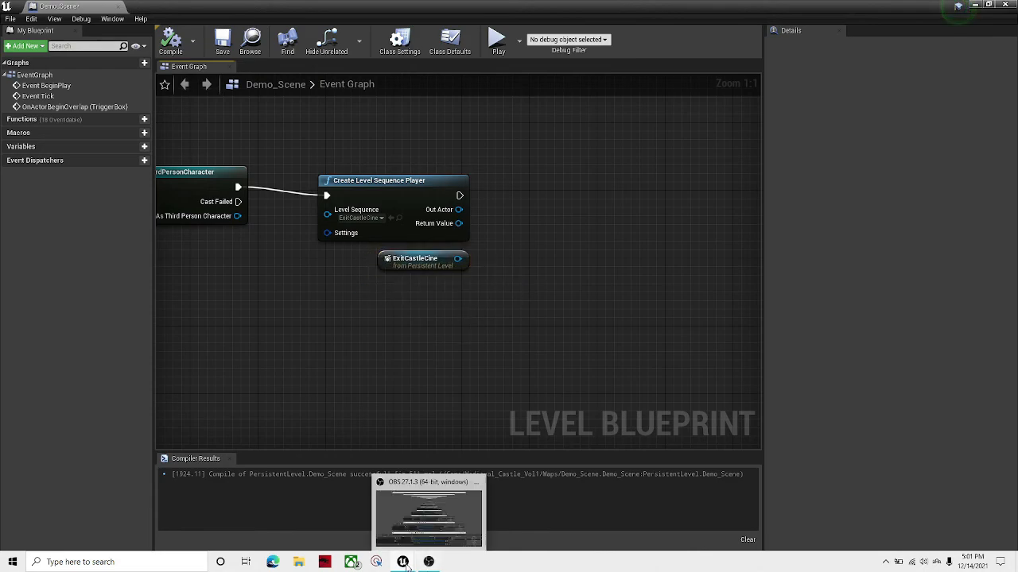
{"action": "mouse_move", "coordinate": [402, 562]}
{"action": "left_click", "coordinate": [294, 506]}
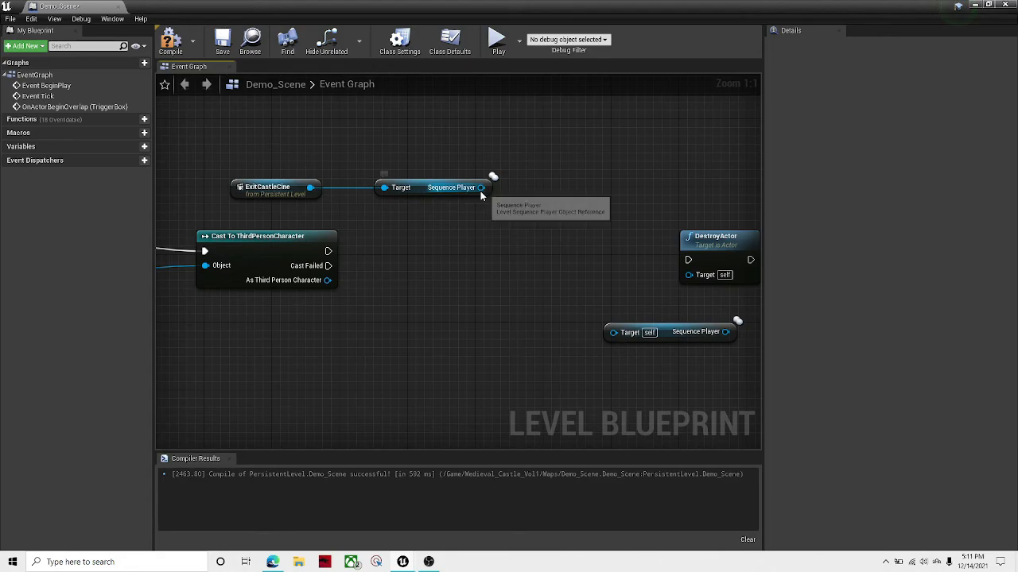
- Add a Play node for the movie scene sequence player from the Sequence Player output of the ExitCastleCine reference
{"action": "left_click_drag", "start_coordinate": [487, 183], "coordinate": [486, 256]}
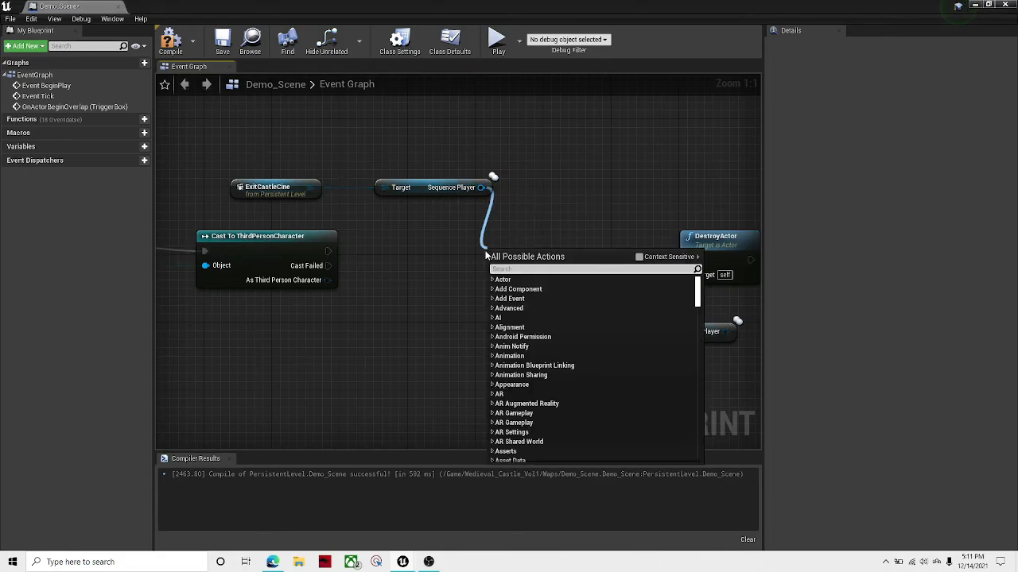
{"action": "type", "text": "Play ("}
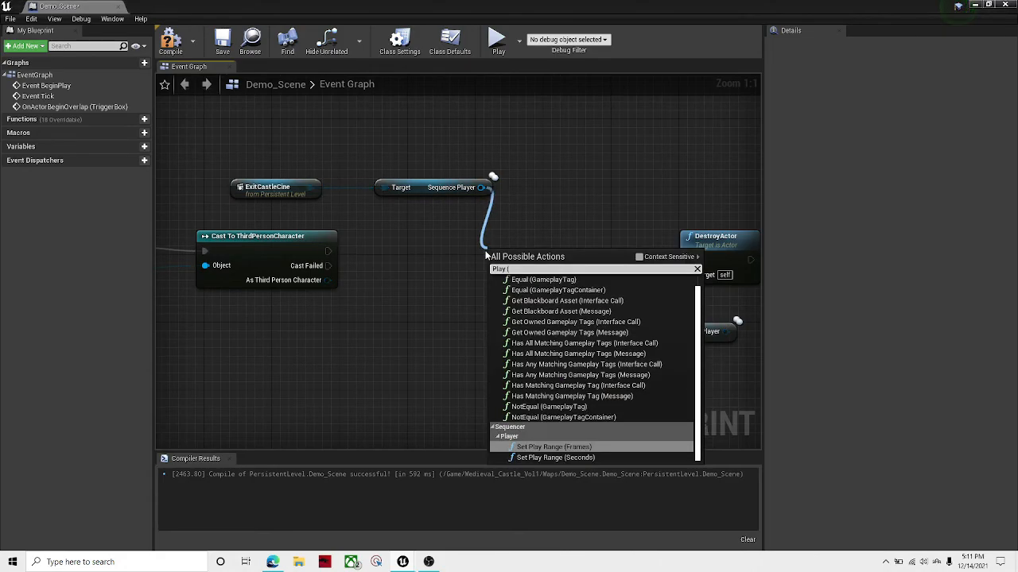
{"action": "key", "text": "BackSpace"}
{"action": "key", "text": "BackSpace"}
{"action": "type", "text": "S"}
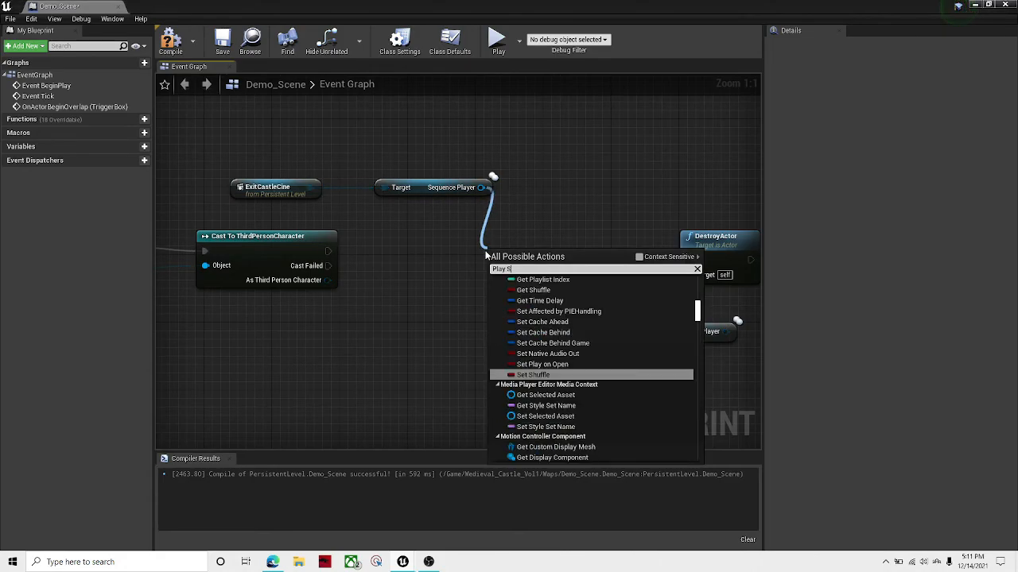
{"action": "type", "text": "equen"}
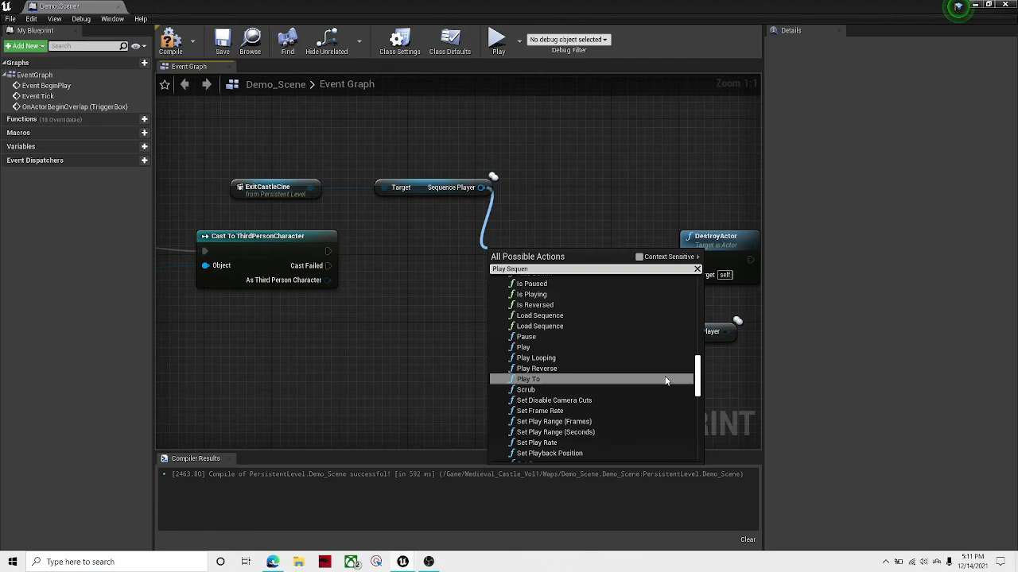
{"action": "scroll", "coordinate": [663, 378], "scroll_direction": "down", "scroll_amount": 2}
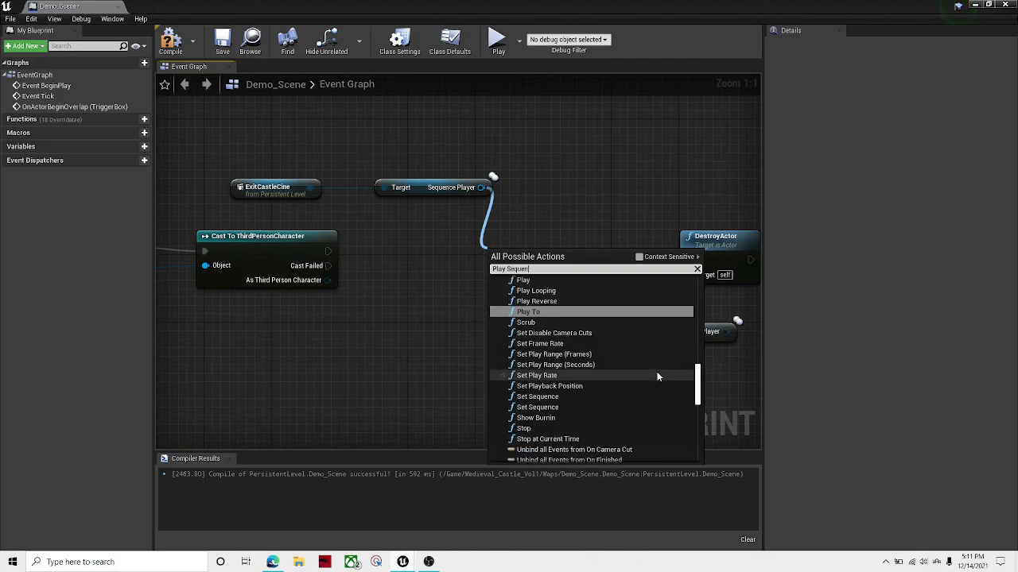
{"action": "scroll", "coordinate": [643, 389], "scroll_direction": "down", "scroll_amount": 3}
{"action": "scroll", "coordinate": [646, 382], "scroll_direction": "down", "scroll_amount": 5}
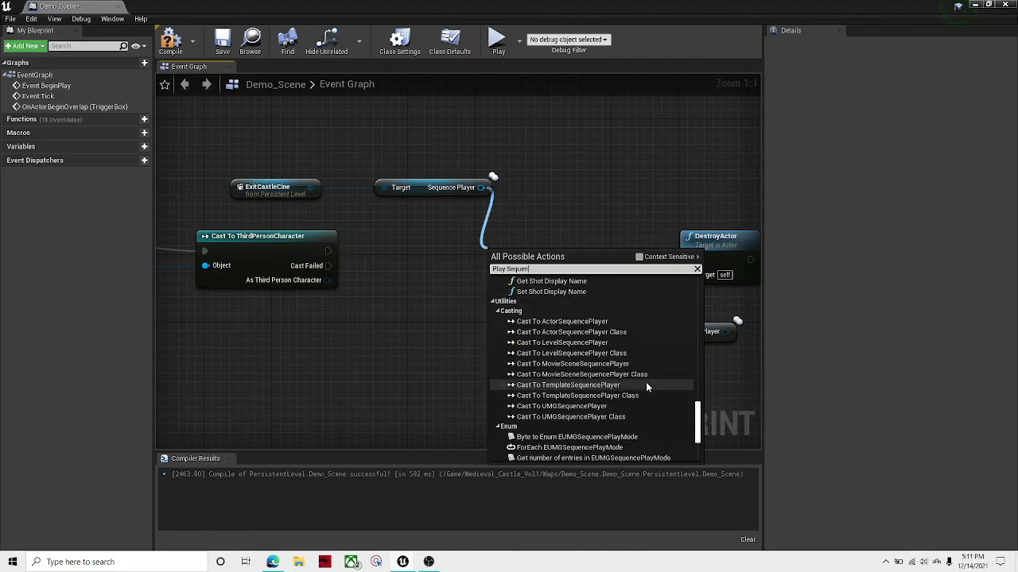
{"action": "scroll", "coordinate": [646, 381], "scroll_direction": "up", "scroll_amount": 3}
{"action": "scroll", "coordinate": [652, 374], "scroll_direction": "up", "scroll_amount": 8}
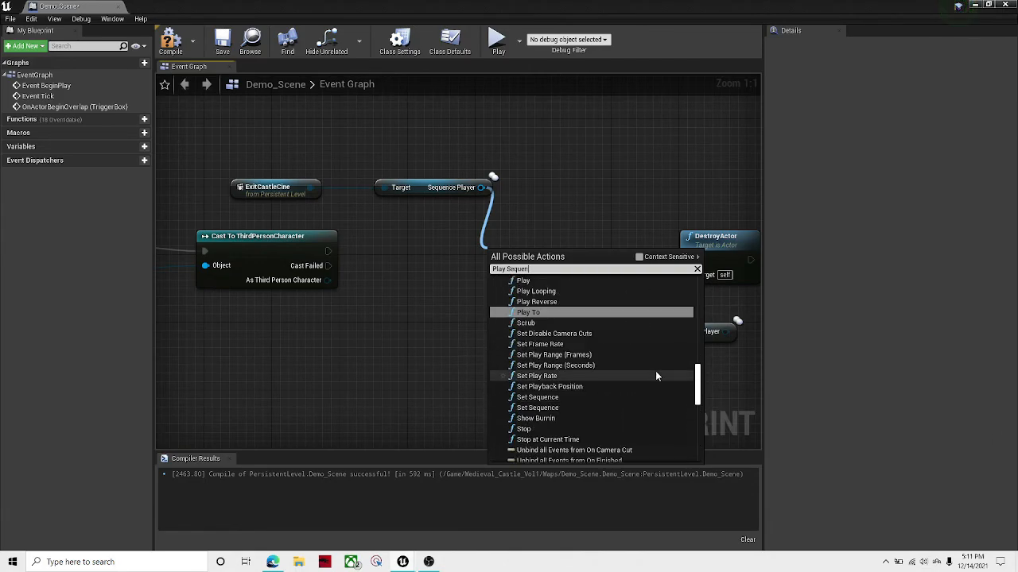
{"action": "scroll", "coordinate": [645, 389], "scroll_direction": "up", "scroll_amount": 6}
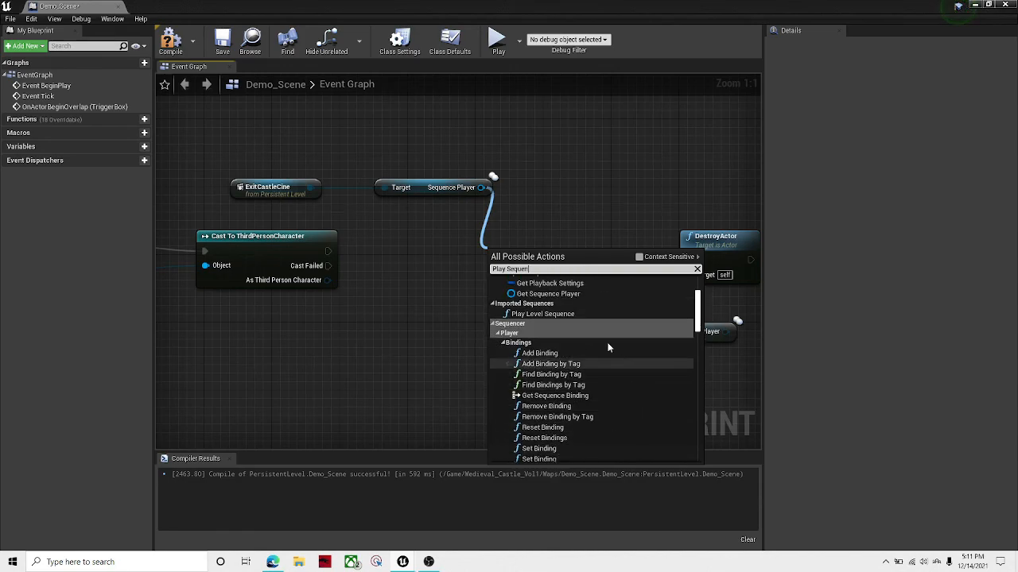
{"action": "scroll", "coordinate": [598, 333], "scroll_direction": "down", "scroll_amount": 3}
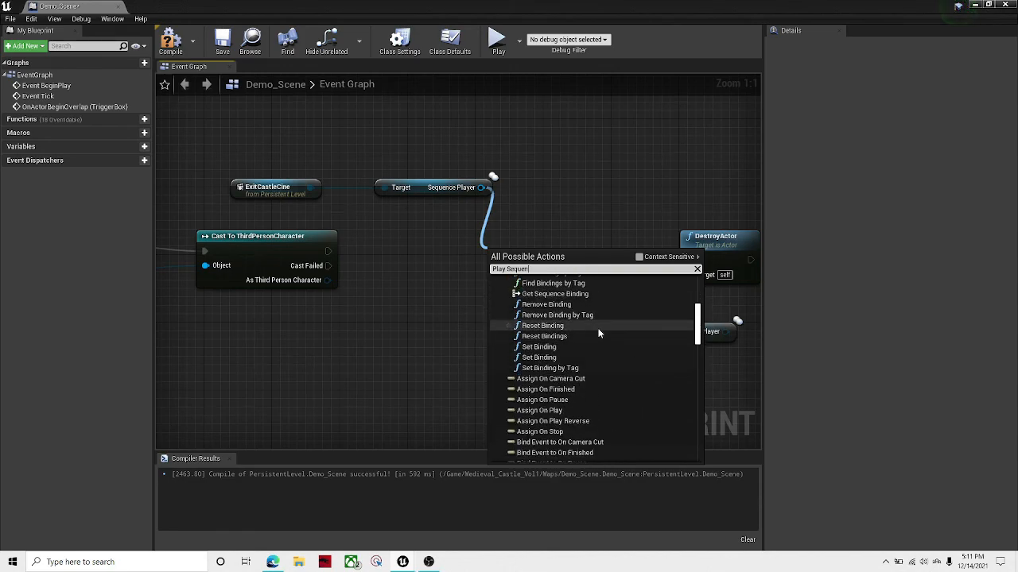
{"action": "scroll", "coordinate": [598, 334], "scroll_direction": "down", "scroll_amount": 10}
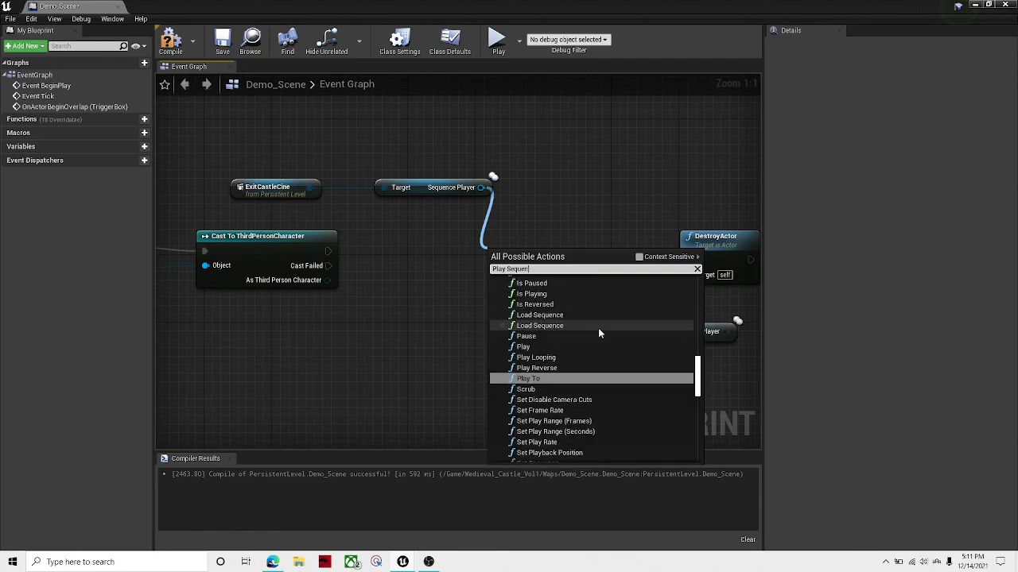
{"action": "left_click", "coordinate": [557, 346]}
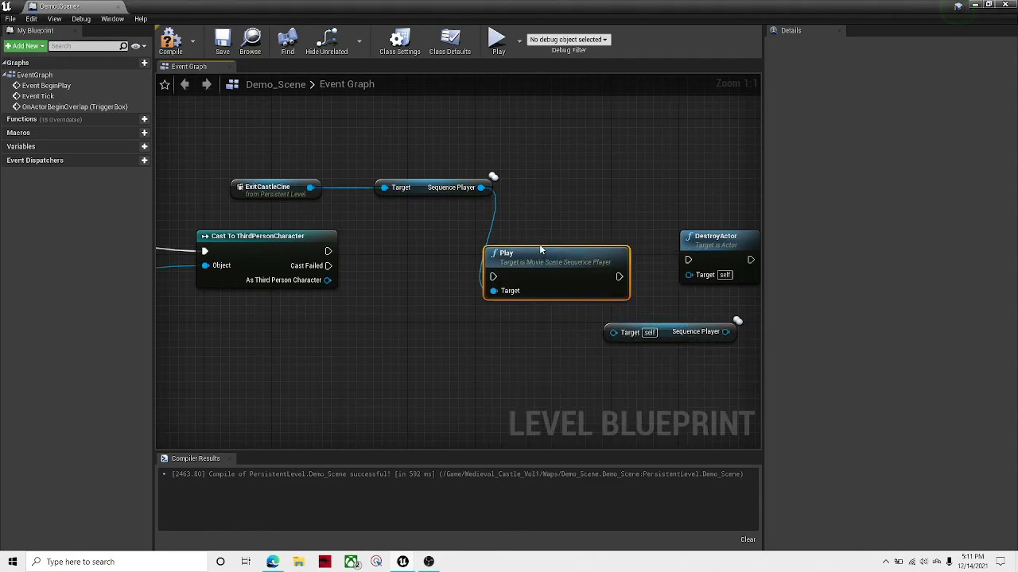
- Link the execution flow from Cast To ThirdPersonCharacter through Play to DestroyActor, bringing the nodes closer together, and compile the blueprint
{"action": "left_click_drag", "start_coordinate": [554, 248], "coordinate": [478, 240]}
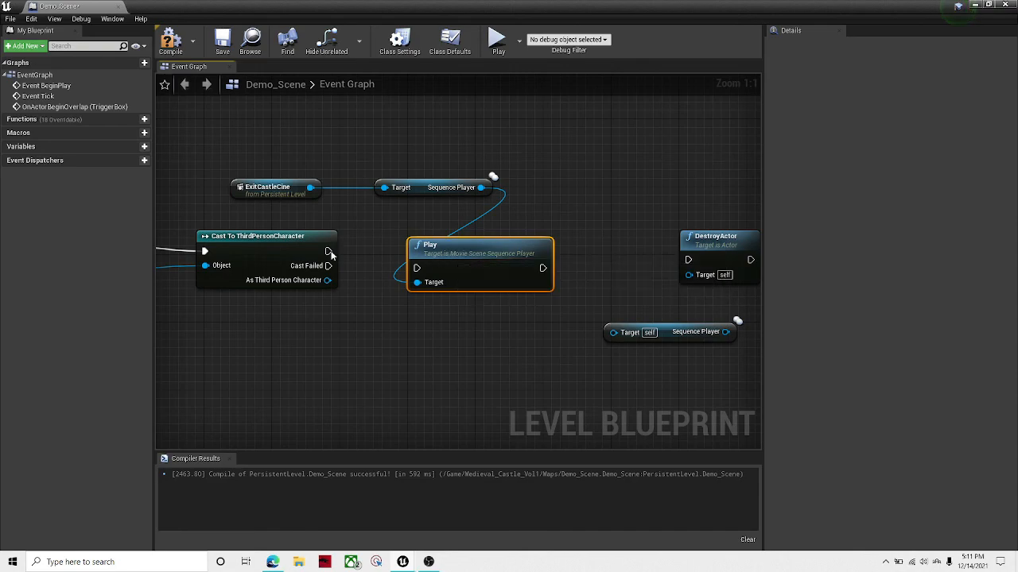
{"action": "left_click_drag", "start_coordinate": [326, 251], "coordinate": [416, 268]}
{"action": "left_click_drag", "start_coordinate": [686, 261], "coordinate": [608, 278]}
{"action": "left_click_drag", "start_coordinate": [543, 268], "coordinate": [615, 275]}
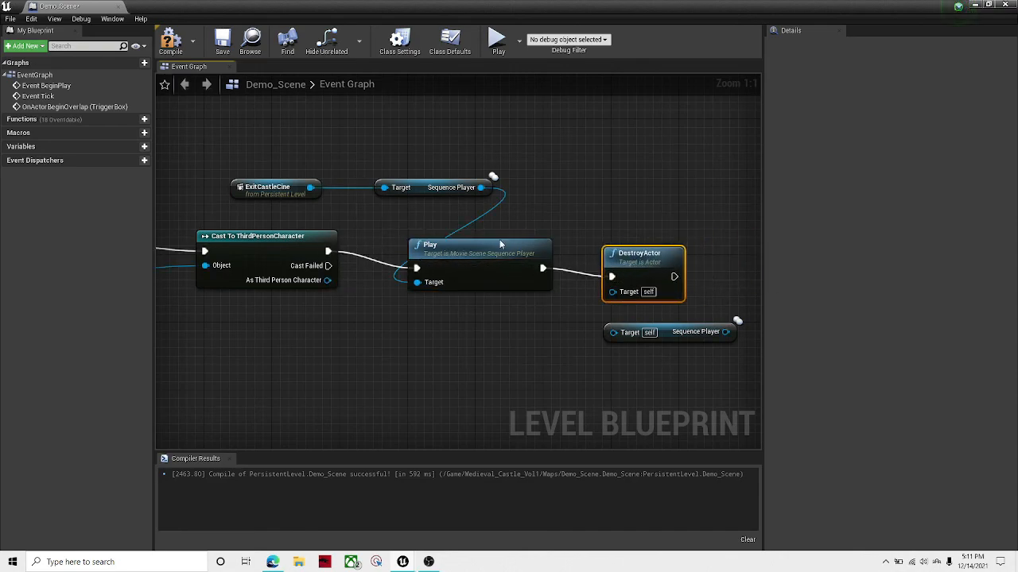
{"action": "left_click", "coordinate": [171, 41]}
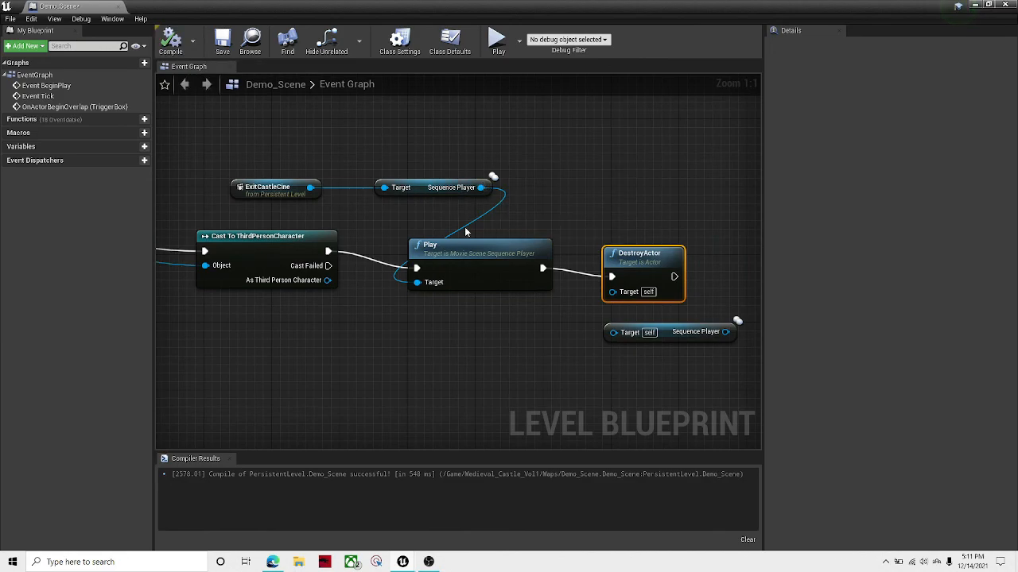
{"action": "left_click", "coordinate": [454, 258]}
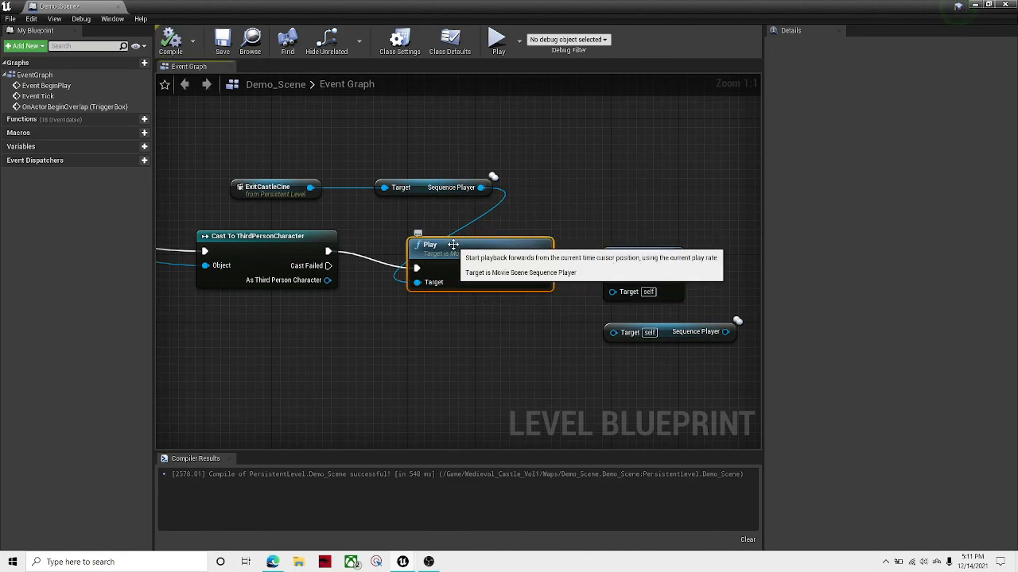
{"action": "left_click_drag", "start_coordinate": [481, 188], "coordinate": [545, 183]}
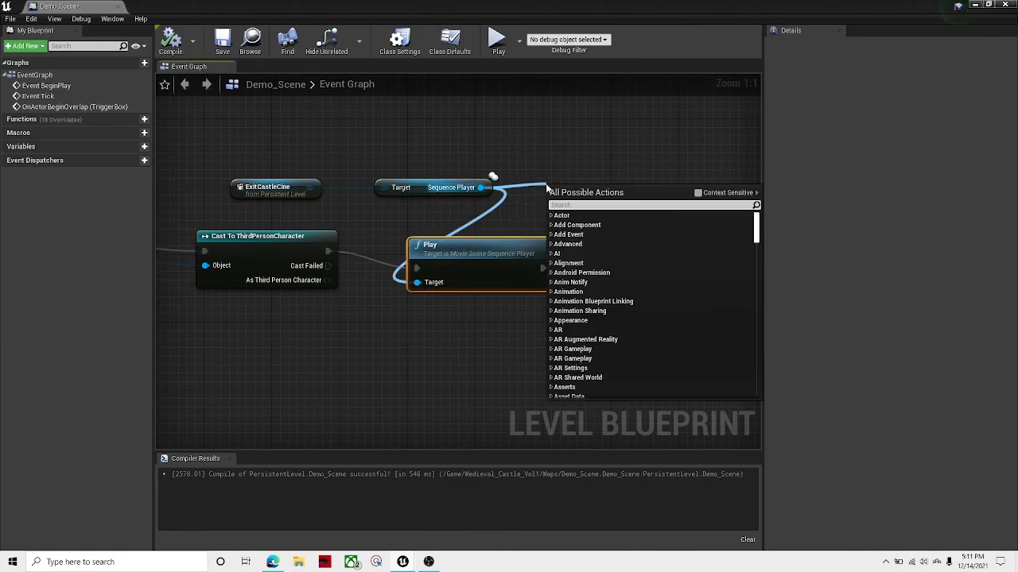
{"action": "type", "text": "play"}
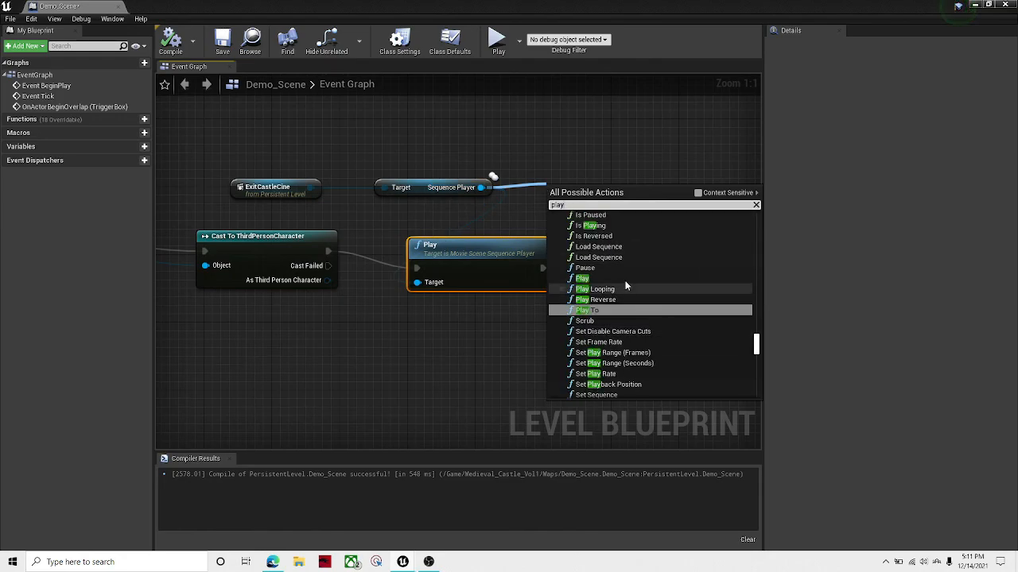
{"action": "left_click", "coordinate": [604, 279]}
{"action": "left_click_drag", "start_coordinate": [613, 230], "coordinate": [616, 200]}
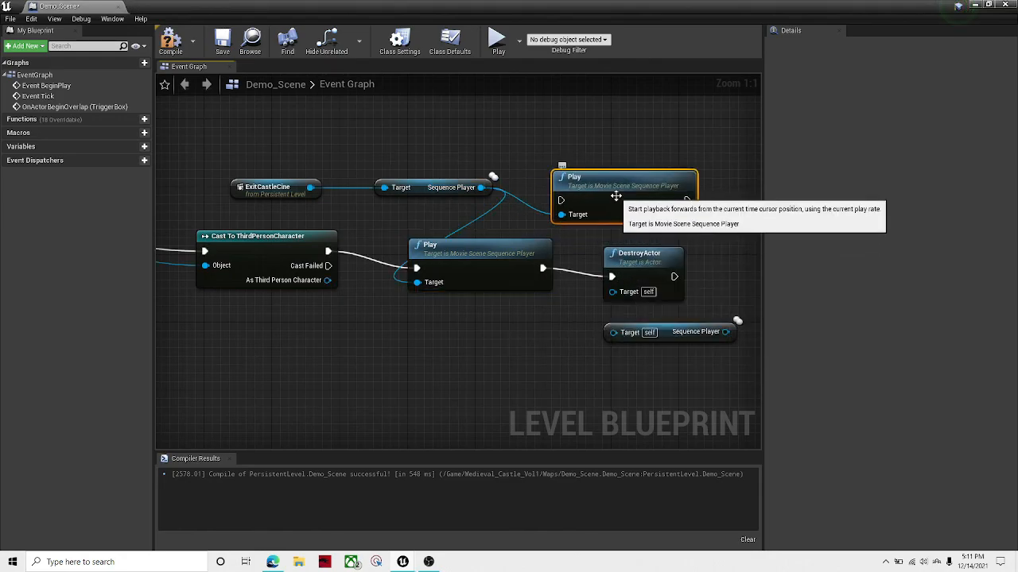
{"action": "key", "text": "Delete"}
- Compile the level blueprint and save the Demo_Scene map
{"action": "left_click", "coordinate": [171, 40]}
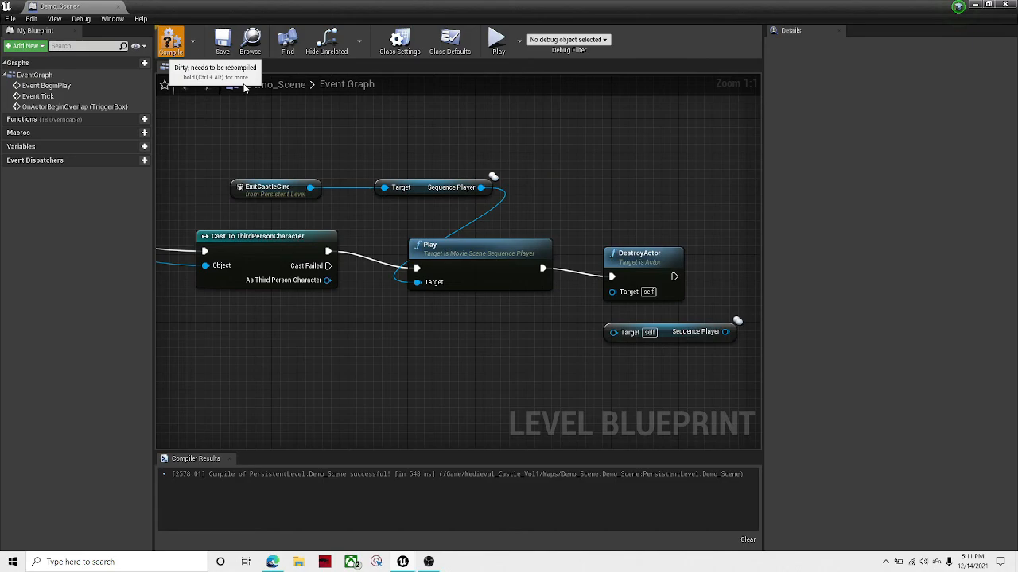
{"action": "left_click", "coordinate": [224, 43]}
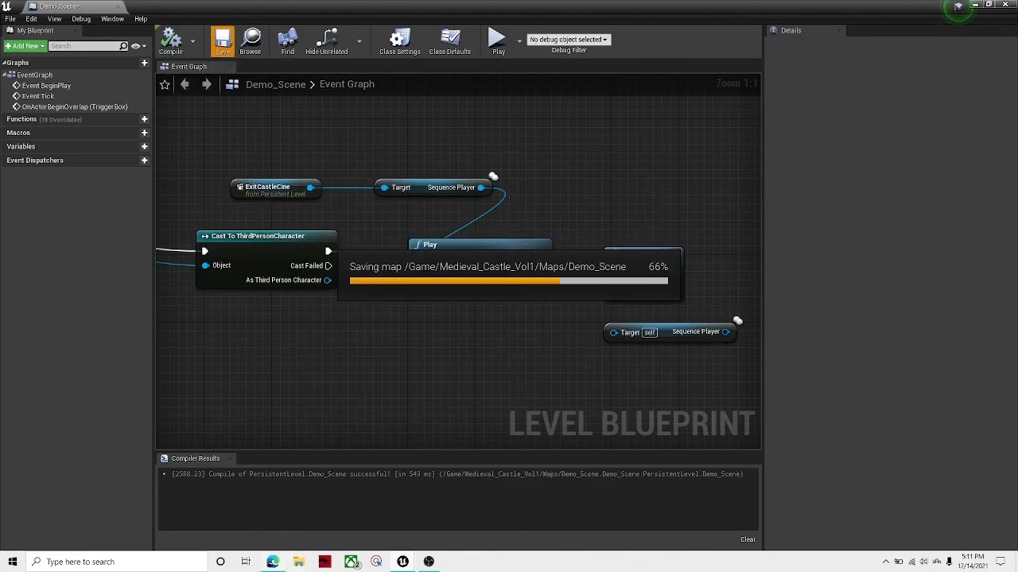
- Check how the cinematic cut scene tutorial in the browser wires its Play node, and return to the level blueprint
{"action": "mouse_move", "coordinate": [273, 562]}
{"action": "left_click", "coordinate": [348, 469]}
{"action": "left_click", "coordinate": [599, 402]}
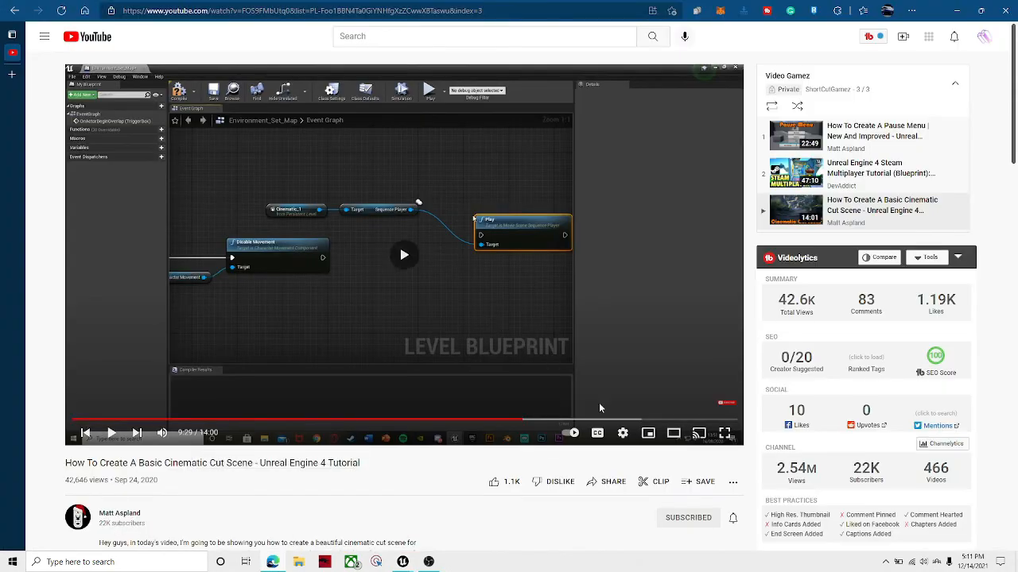
{"action": "left_click", "coordinate": [537, 422]}
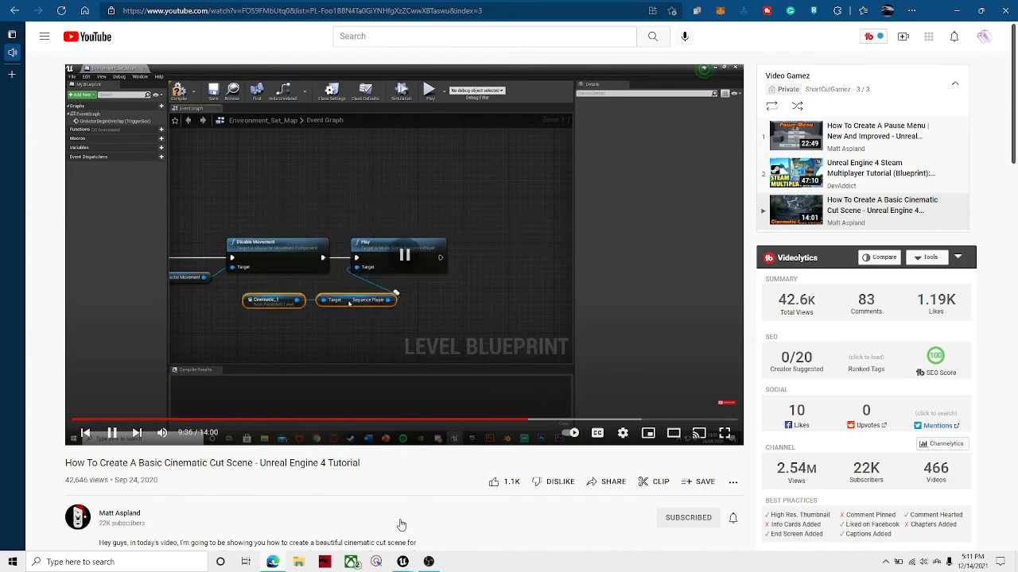
{"action": "mouse_move", "coordinate": [402, 563]}
{"action": "left_click", "coordinate": [494, 474]}
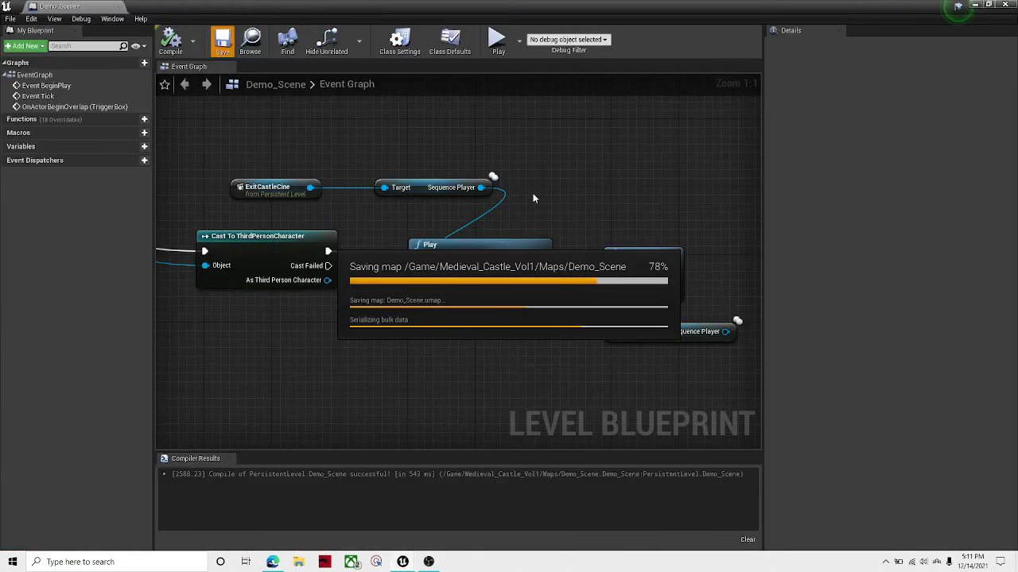
- Insert a Delay node with a duration of 10.0 between Play and DestroyActor, moving DestroyActor further along the chain
{"action": "left_click_drag", "start_coordinate": [637, 259], "coordinate": [764, 232]}
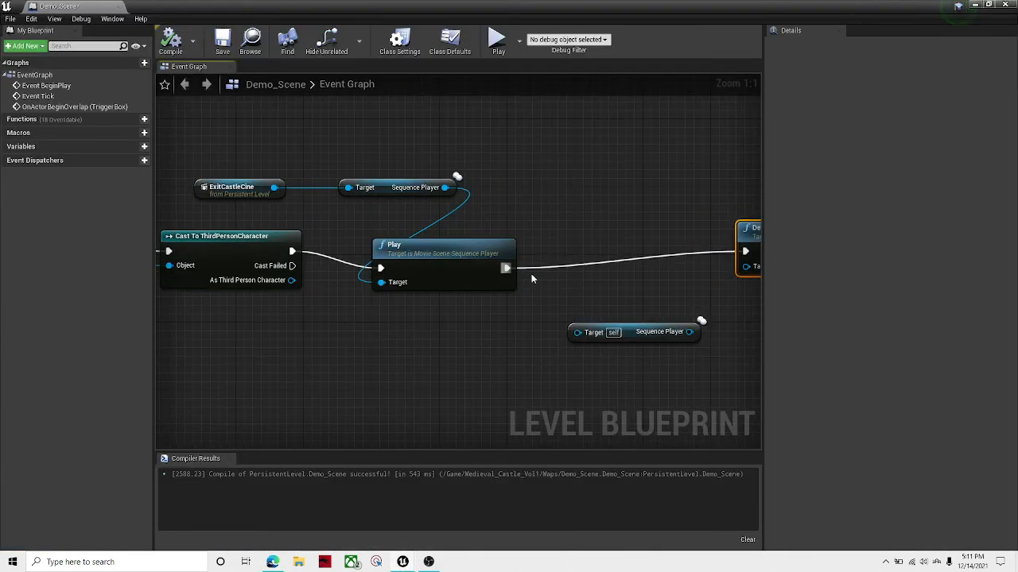
{"action": "left_click_drag", "start_coordinate": [506, 268], "coordinate": [585, 279]}
{"action": "type", "text": "delay"}
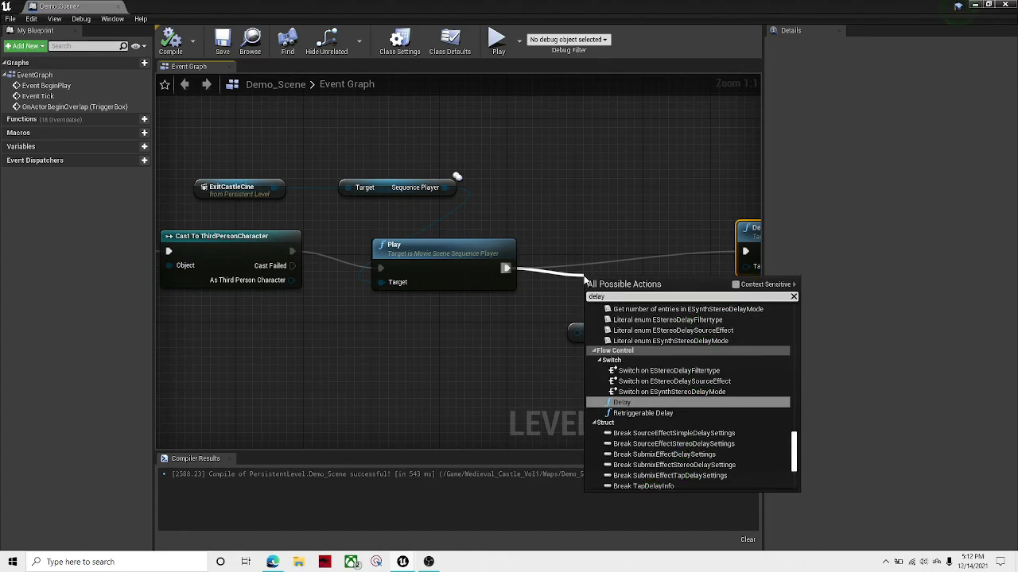
{"action": "key", "text": "Return"}
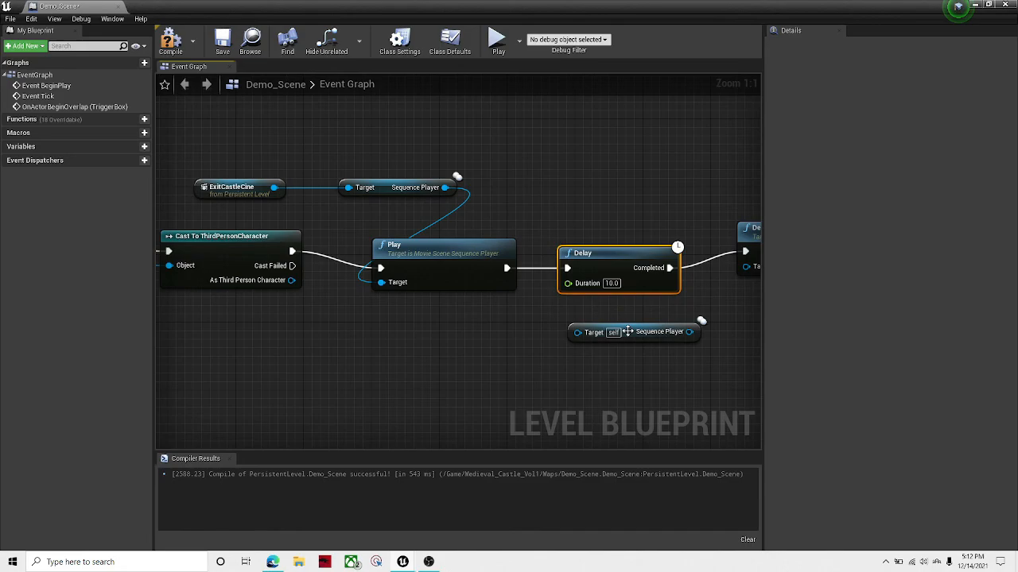
{"action": "right_click_drag", "start_coordinate": [628, 330], "coordinate": [536, 336]}
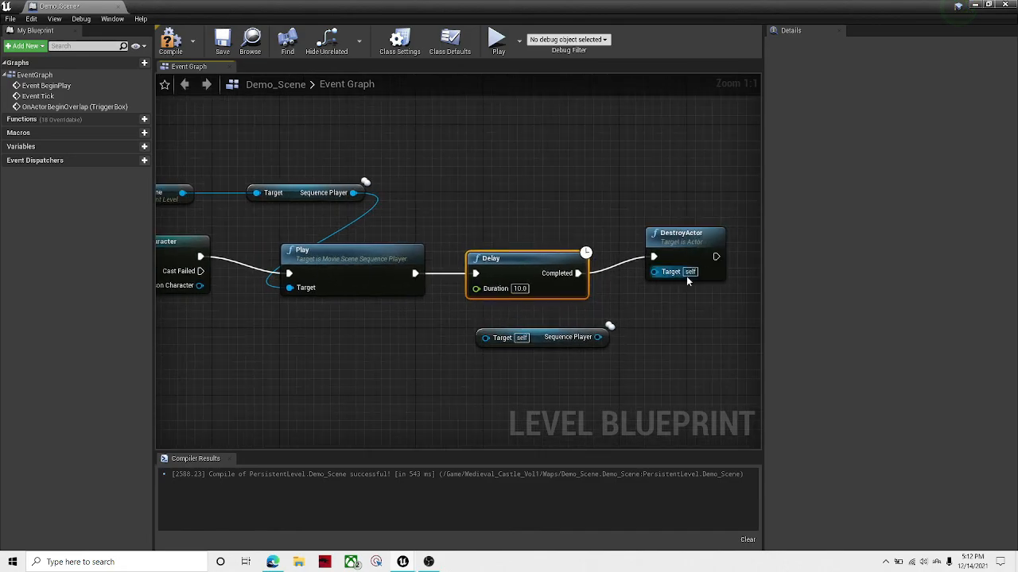
{"action": "left_click_drag", "start_coordinate": [688, 250], "coordinate": [686, 272]}
{"action": "left_click", "coordinate": [548, 382]}
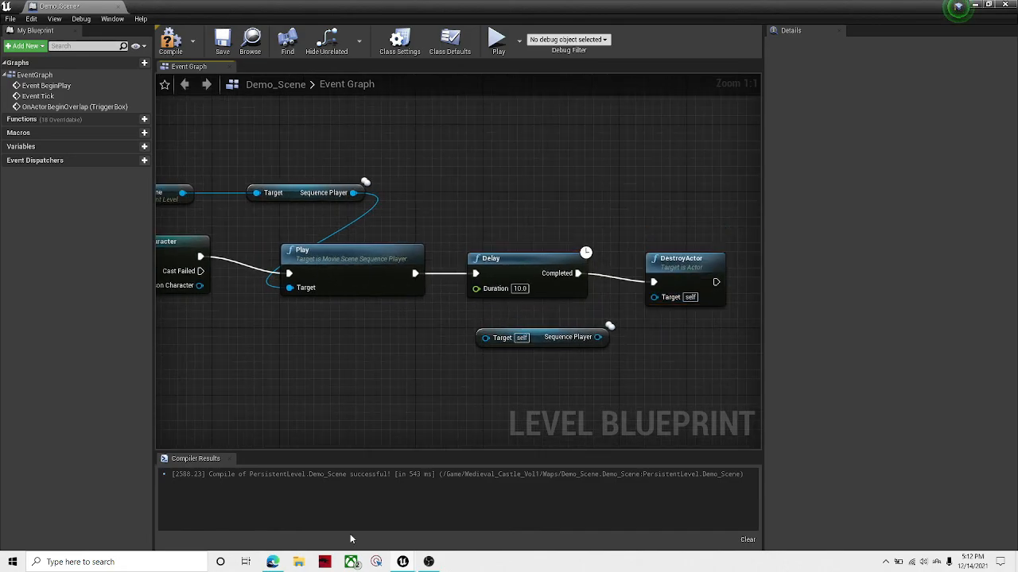
- Check the nodes that follow the delay in the browser's tutorial video, and return to the Demo_Scene blueprint window
{"action": "left_click", "coordinate": [271, 562]}
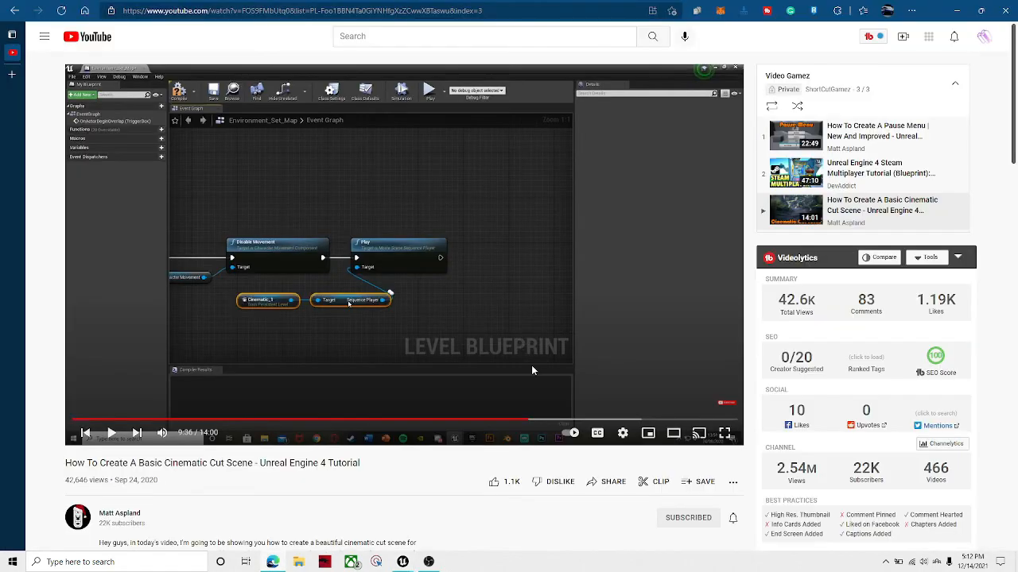
{"action": "left_click", "coordinate": [539, 420]}
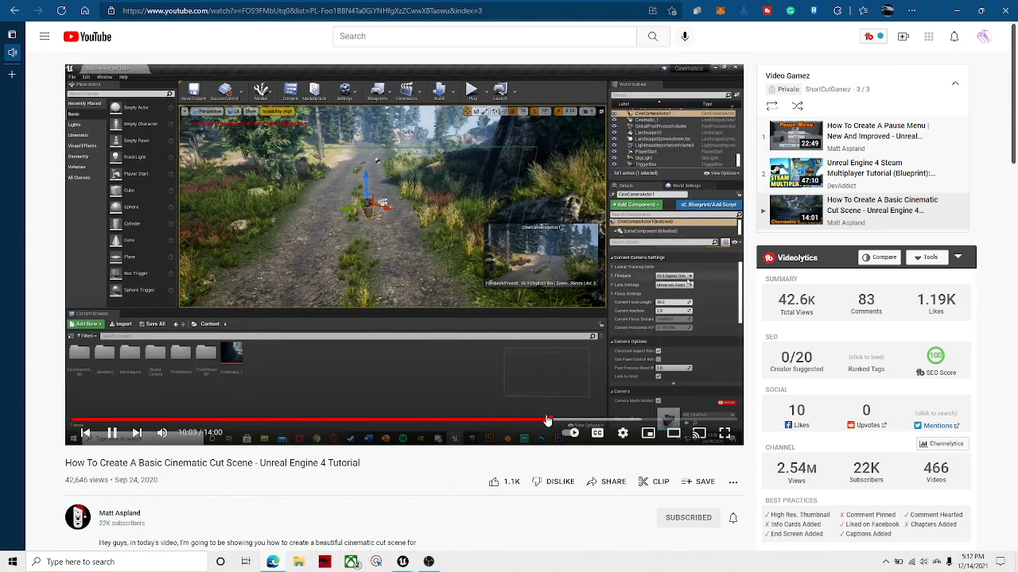
{"action": "left_click", "coordinate": [546, 420]}
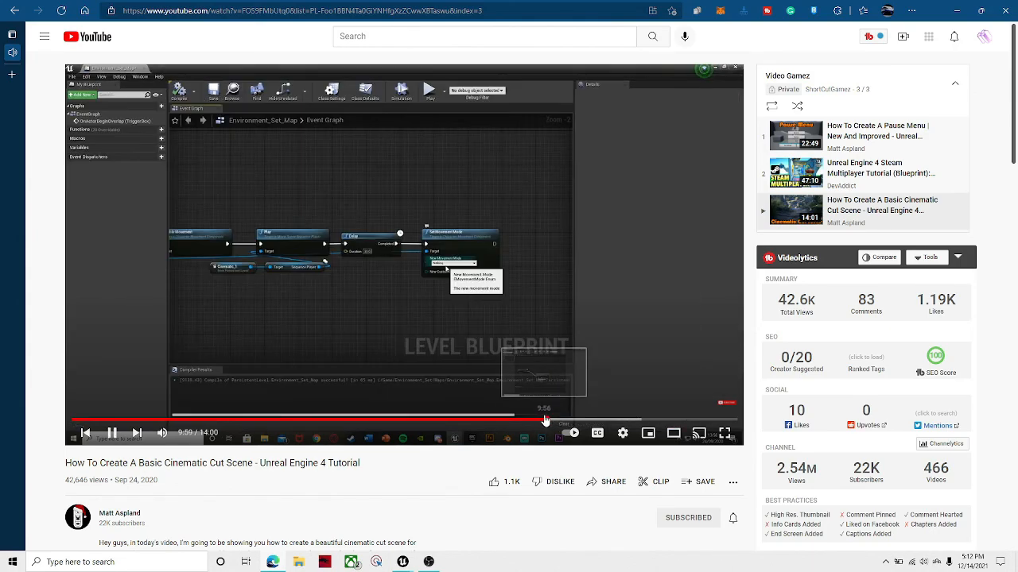
{"action": "mouse_move", "coordinate": [402, 562]}
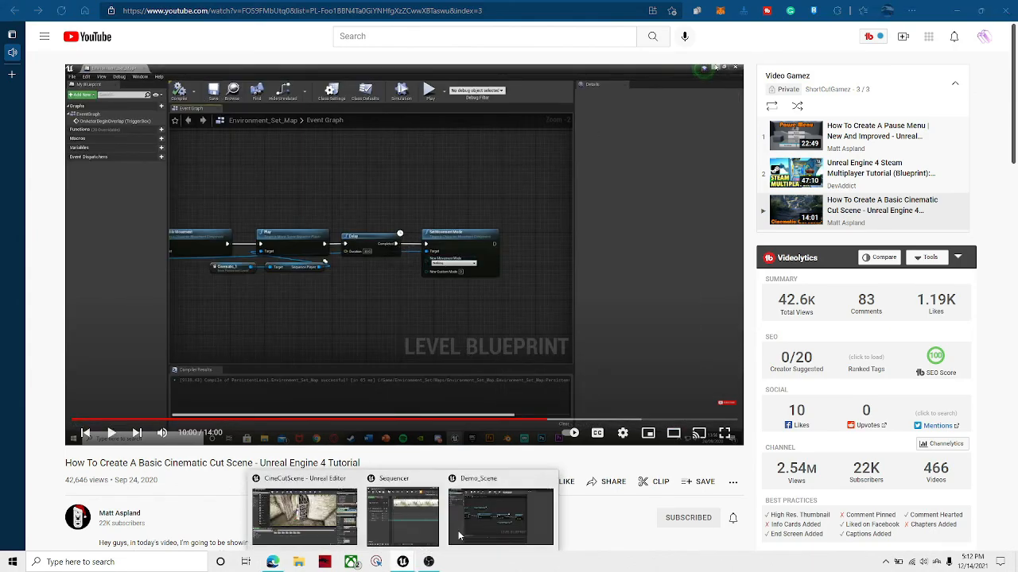
{"action": "left_click", "coordinate": [517, 509]}
- Compile and save the level blueprint with its new delay, and switch to OBS
{"action": "left_click", "coordinate": [170, 40]}
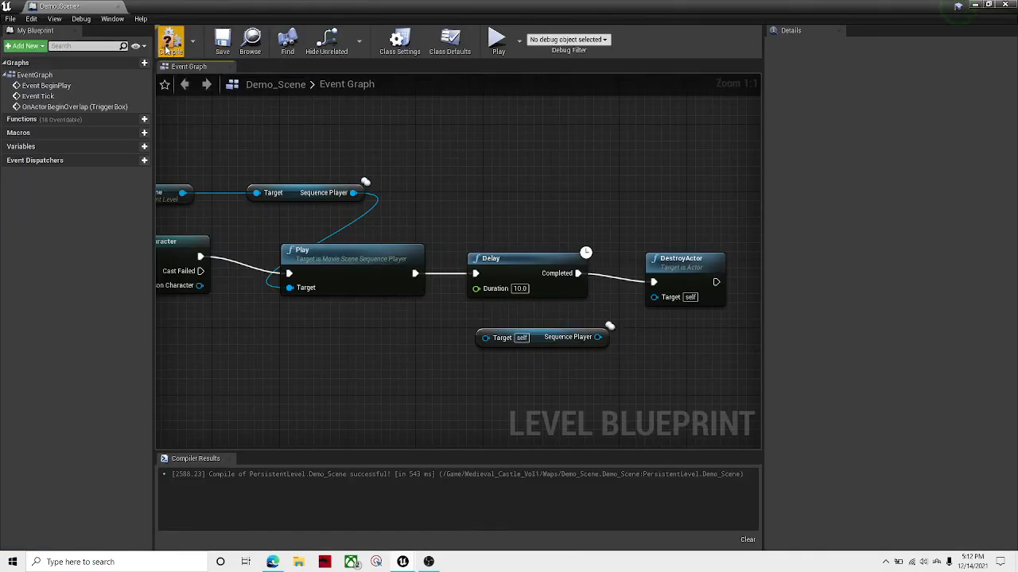
{"action": "left_click", "coordinate": [223, 41]}
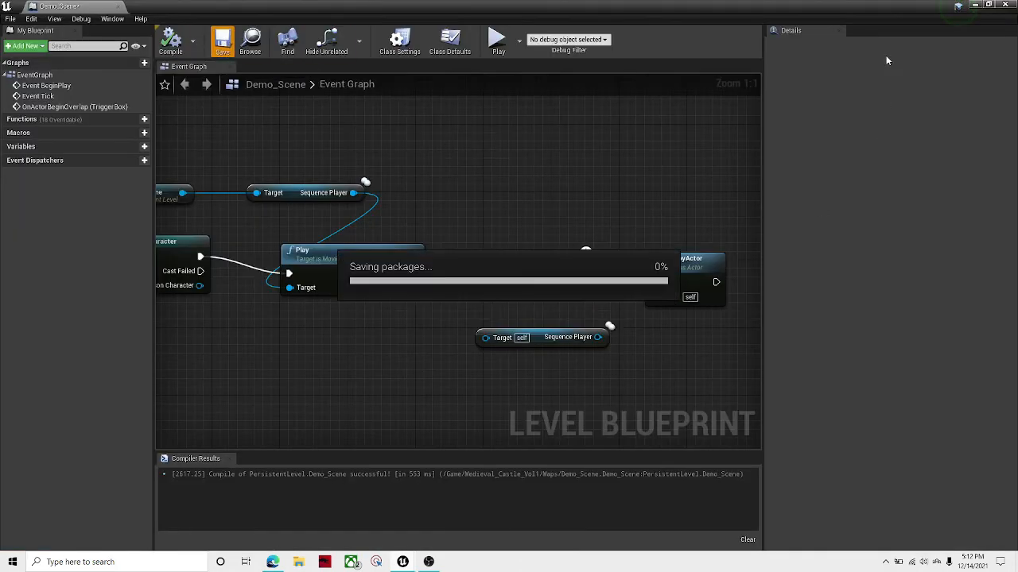
{"action": "left_click", "coordinate": [428, 561]}
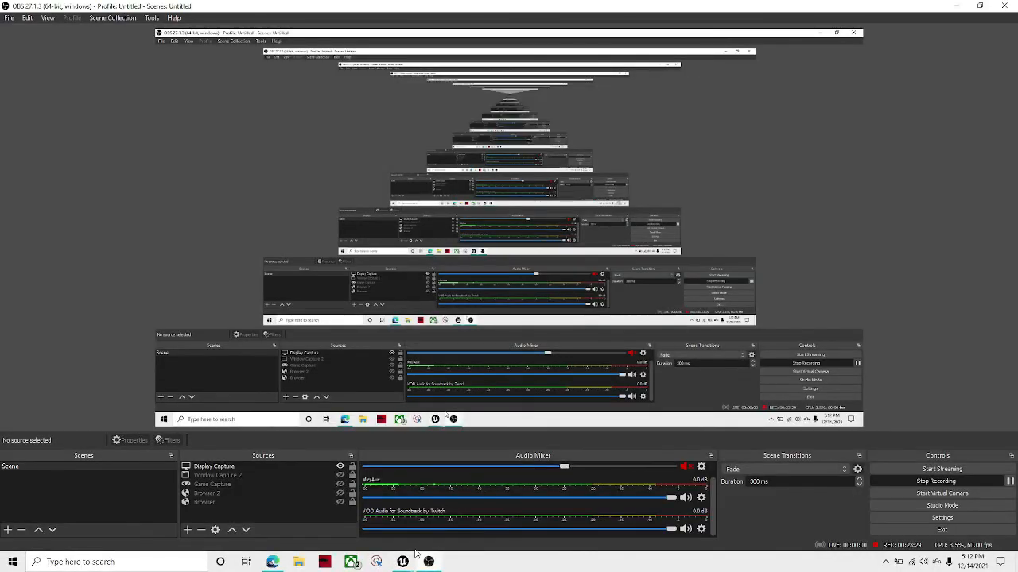
- Return to the Unreal level editor and playtest Demo_Scene, running the character through the castle gateway to trigger the cutscene, and stop the session
{"action": "mouse_move", "coordinate": [403, 562]}
{"action": "left_click", "coordinate": [498, 508]}
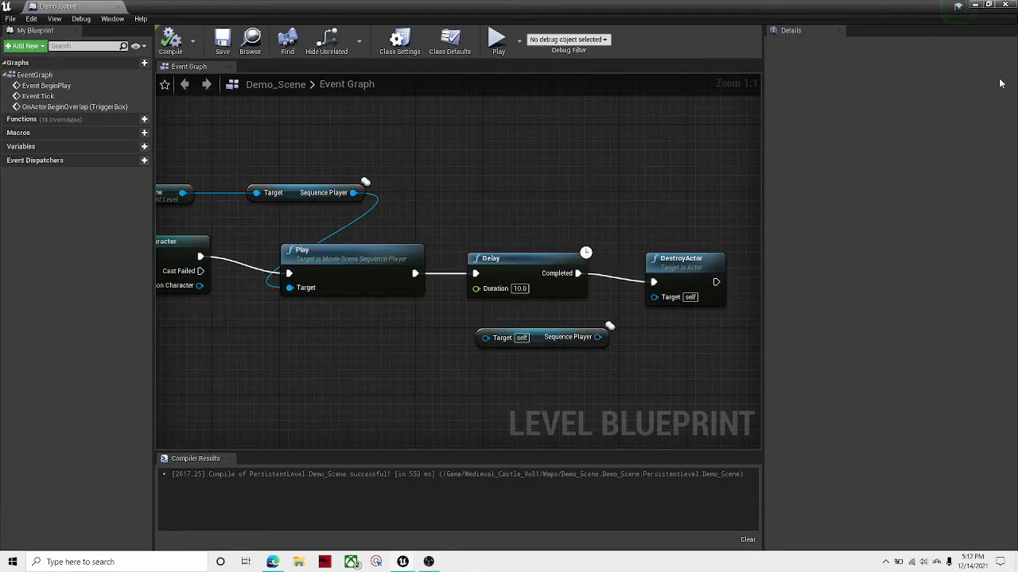
{"action": "left_click", "coordinate": [974, 6]}
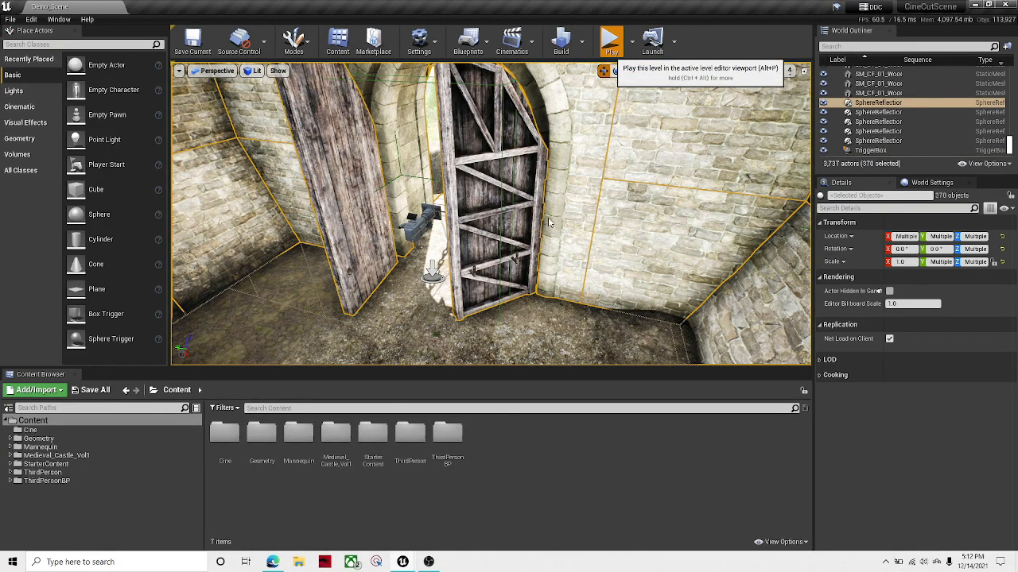
{"action": "key", "text": "w"}
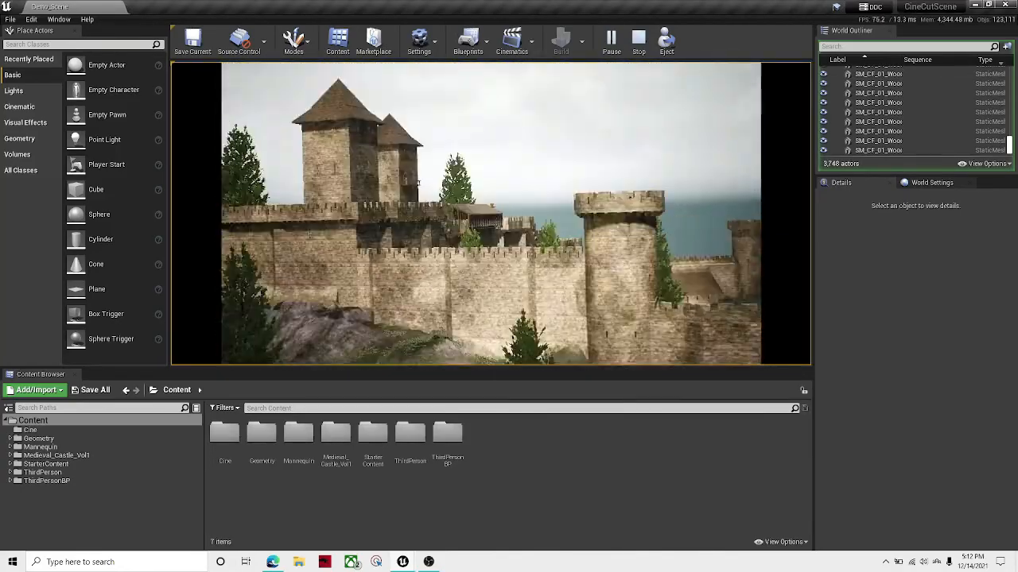
{"action": "key", "text": "w"}
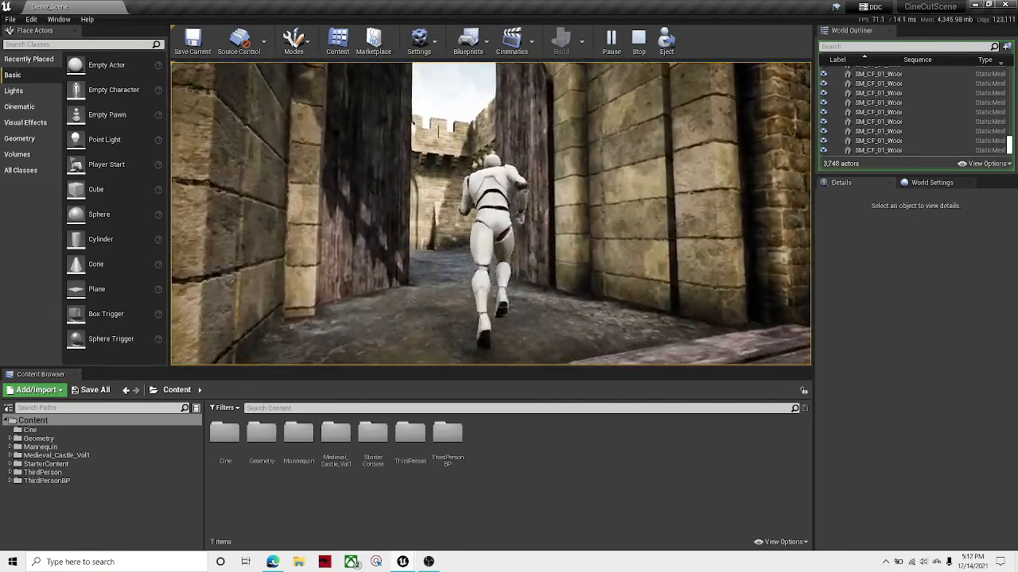
{"action": "key", "text": "w"}
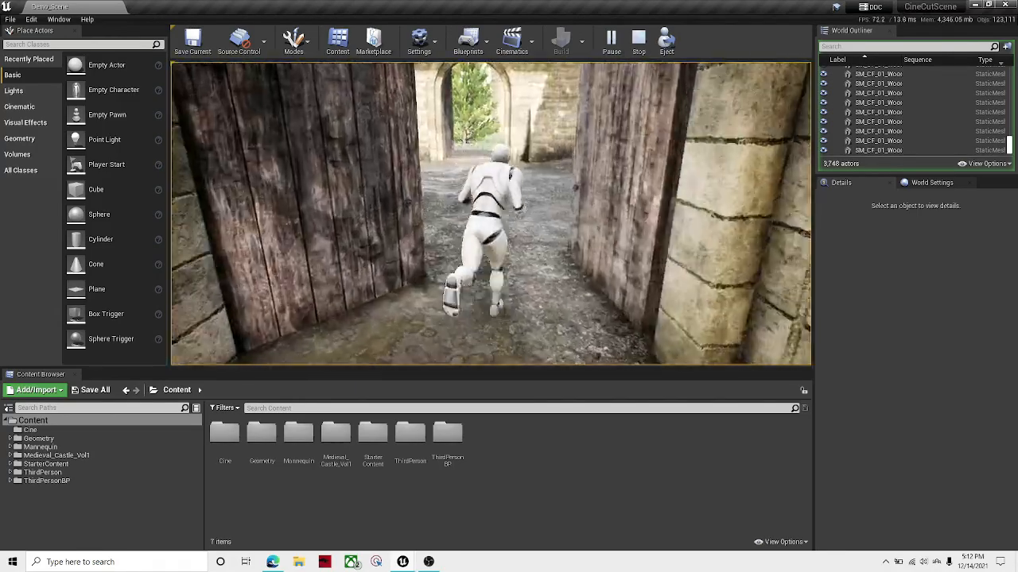
{"action": "key", "text": "w"}
{"action": "key", "text": "Escape"}
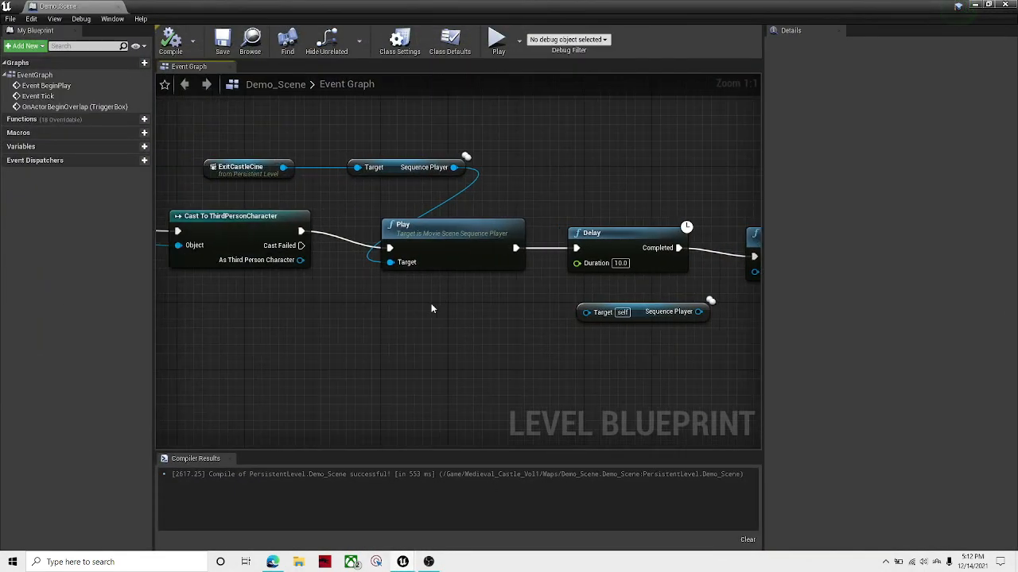
- Check the level blueprint's chain from the trigger box overlap through the cast to Play against the browser tutorial
{"action": "right_click_drag", "start_coordinate": [368, 298], "coordinate": [344, 323]}
{"action": "right_click_drag", "start_coordinate": [458, 413], "coordinate": [530, 400]}
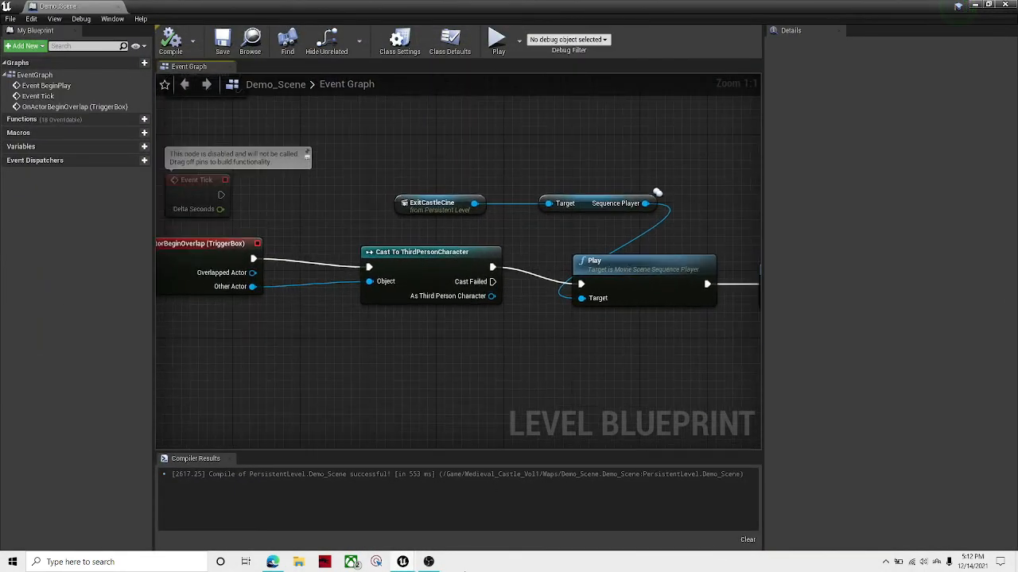
{"action": "left_click", "coordinate": [274, 561]}
{"action": "left_click_drag", "start_coordinate": [564, 105], "coordinate": [477, 334]}
{"action": "right_click_drag", "start_coordinate": [546, 415], "coordinate": [545, 395]}
{"action": "left_click", "coordinate": [410, 358]}
{"action": "right_click_drag", "start_coordinate": [444, 350], "coordinate": [400, 373]}
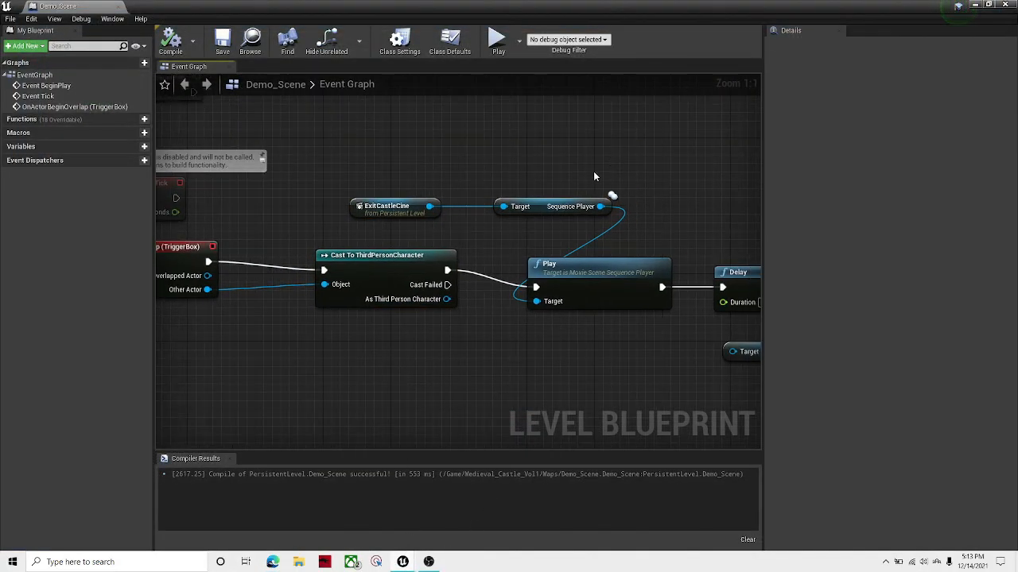
{"action": "left_click", "coordinate": [534, 202]}
{"action": "left_click", "coordinate": [518, 168]}
{"action": "right_click_drag", "start_coordinate": [418, 232], "coordinate": [347, 223]}
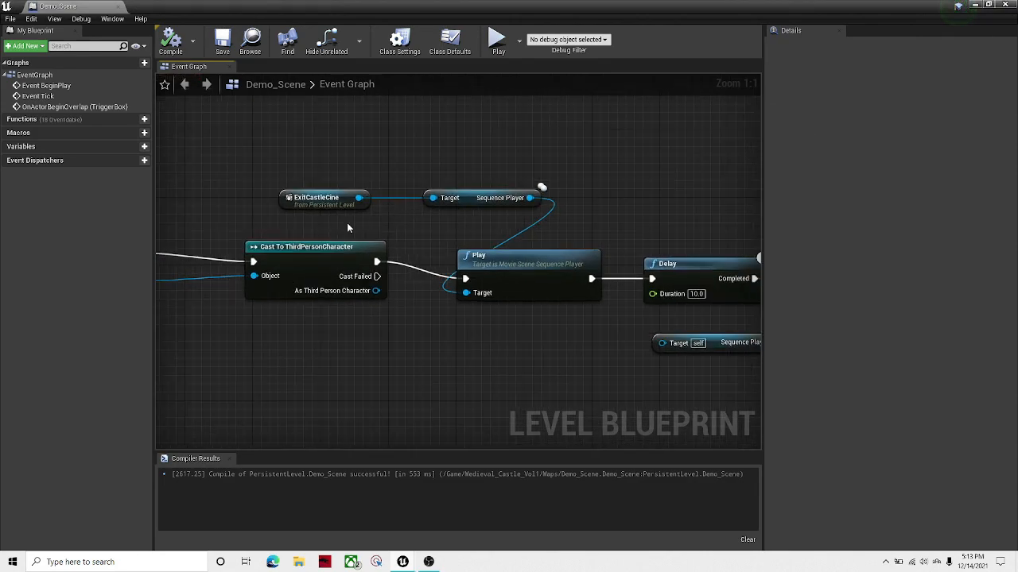
- Reconnect the ExitCastleCine reference to the Sequence Player node's Target and compile the level blueprint
{"action": "left_click_drag", "start_coordinate": [360, 198], "coordinate": [450, 199]}
{"action": "left_click", "coordinate": [170, 39]}
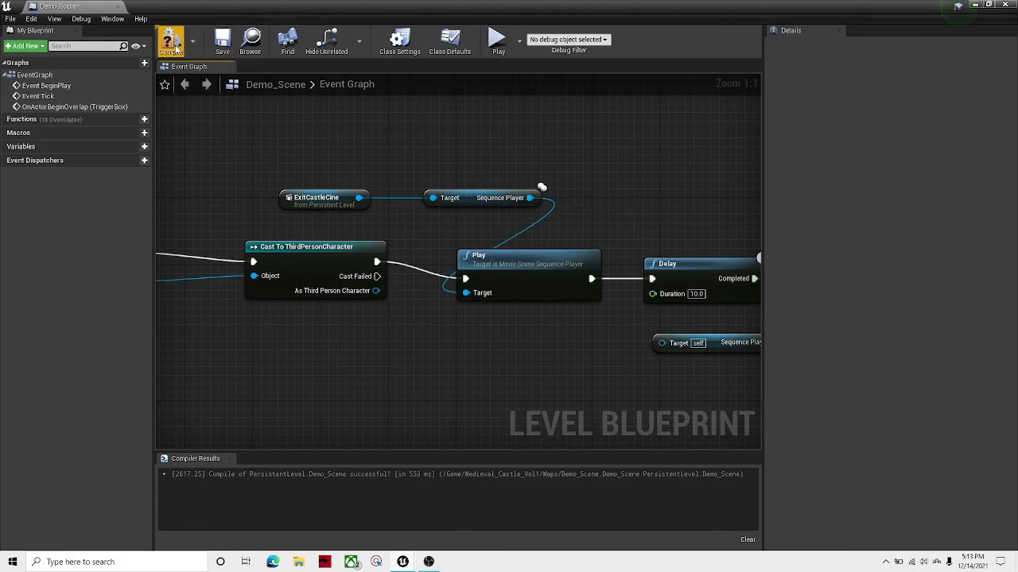
{"action": "scroll", "coordinate": [715, 112], "scroll_direction": "down", "scroll_amount": 2}
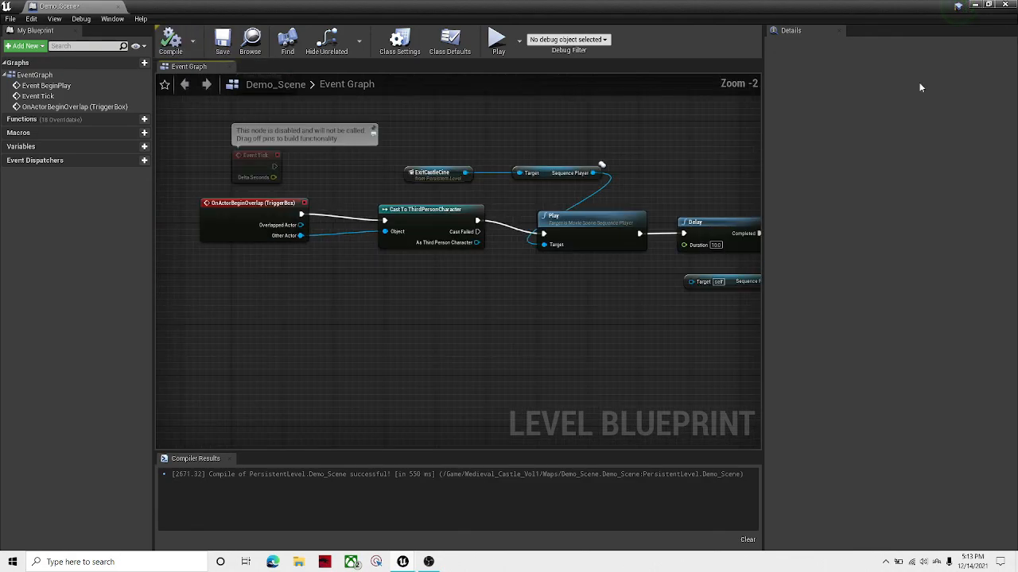
- Add a second ExitCastleCine reference from the World Outliner to the level blueprint graph, and delete it again
{"action": "left_click", "coordinate": [990, 6]}
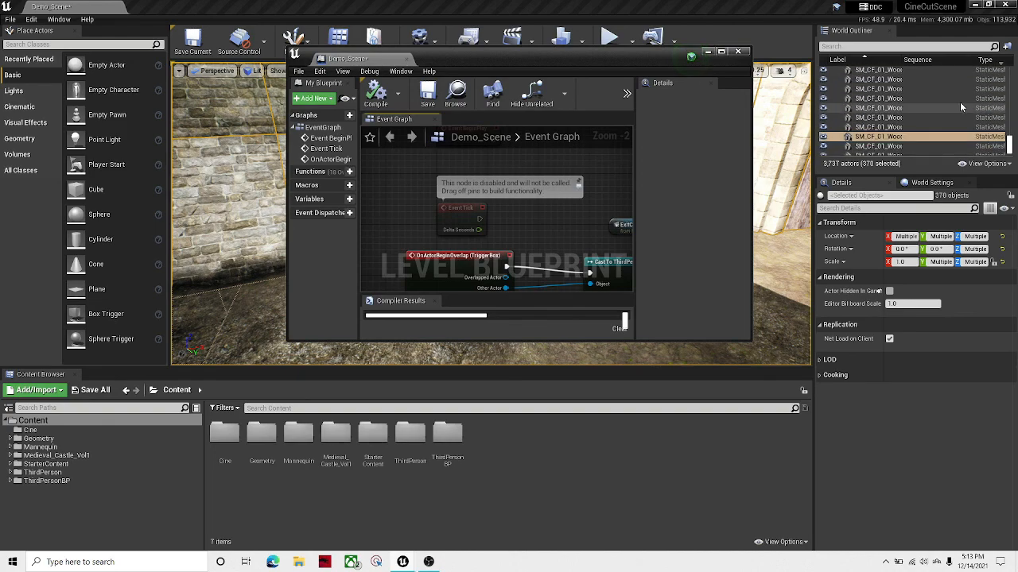
{"action": "left_click_drag", "start_coordinate": [1009, 146], "coordinate": [1008, 49]}
{"action": "scroll", "coordinate": [907, 117], "scroll_direction": "down", "scroll_amount": 2}
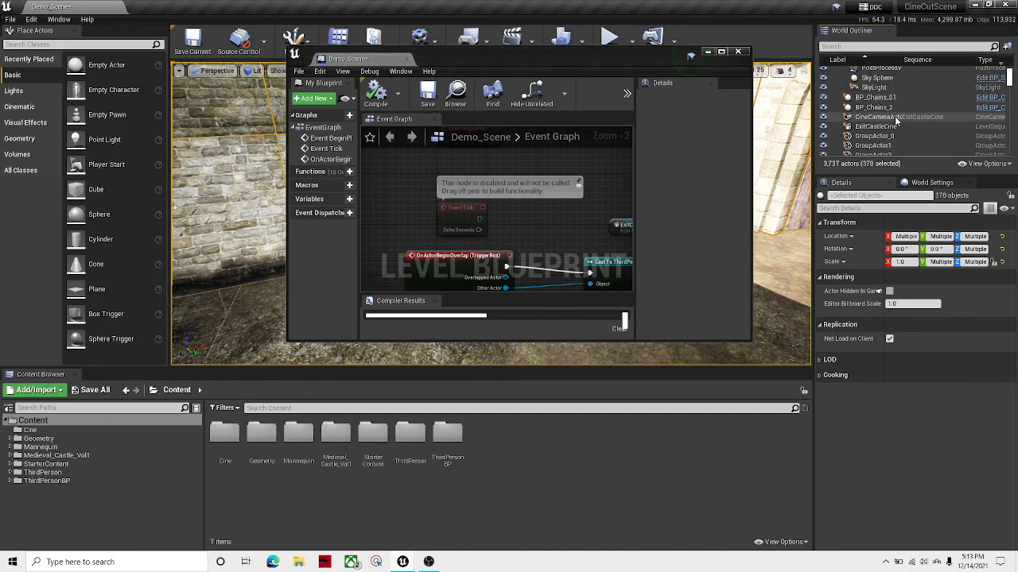
{"action": "left_click", "coordinate": [894, 128]}
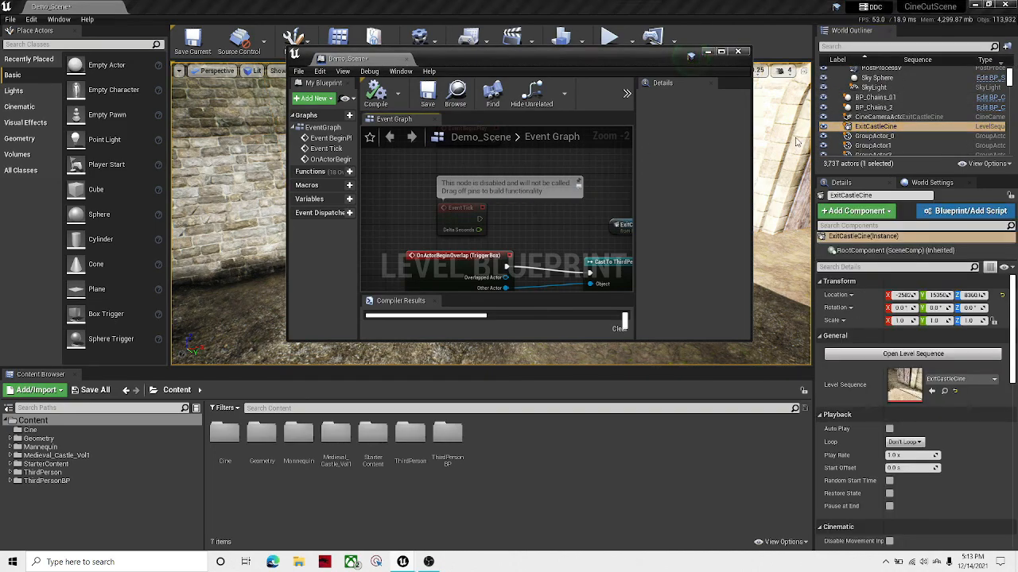
{"action": "left_click", "coordinate": [894, 136]}
{"action": "left_click_drag", "start_coordinate": [894, 126], "coordinate": [504, 212]}
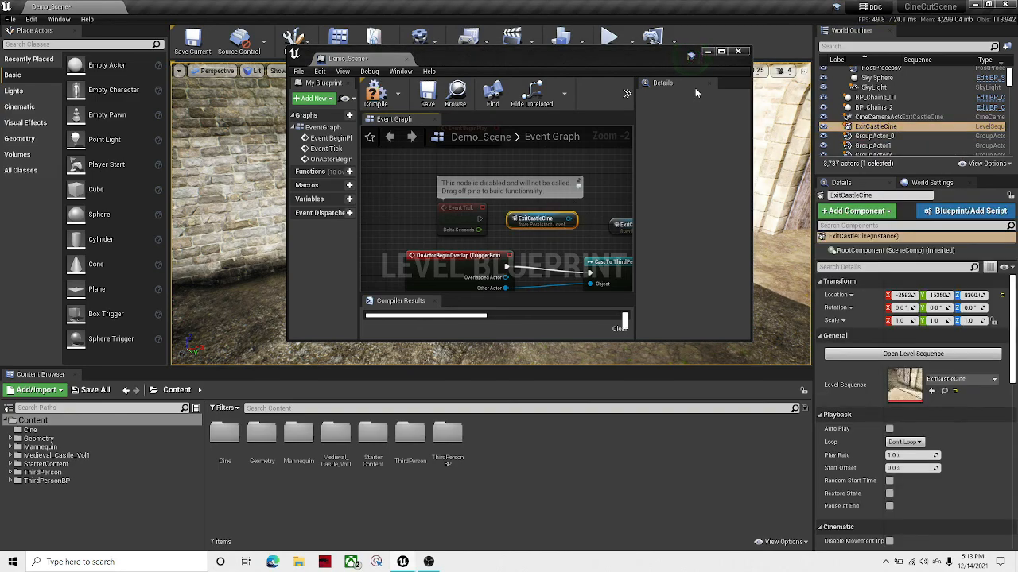
{"action": "left_click", "coordinate": [719, 53]}
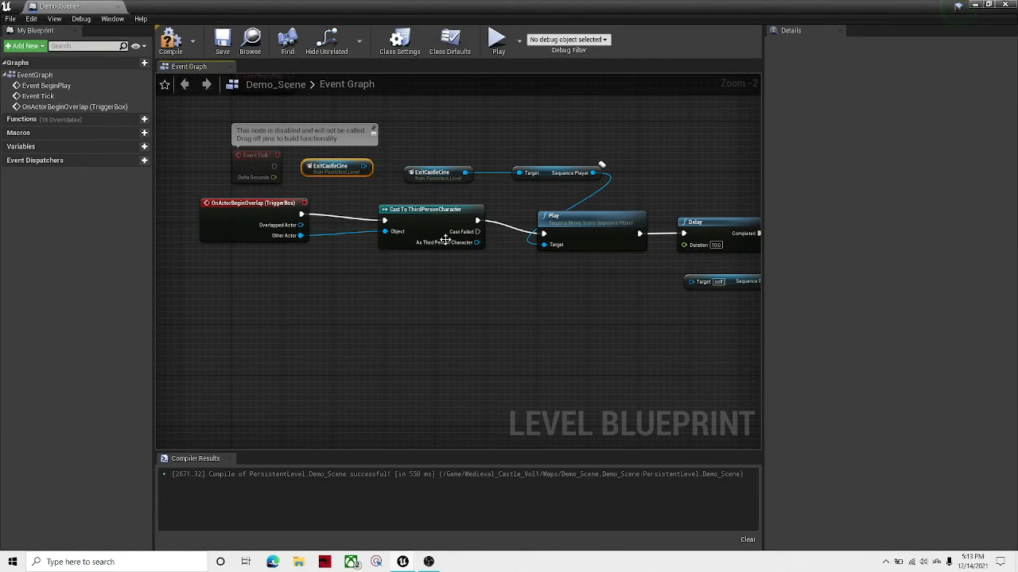
{"action": "key", "text": "Delete"}
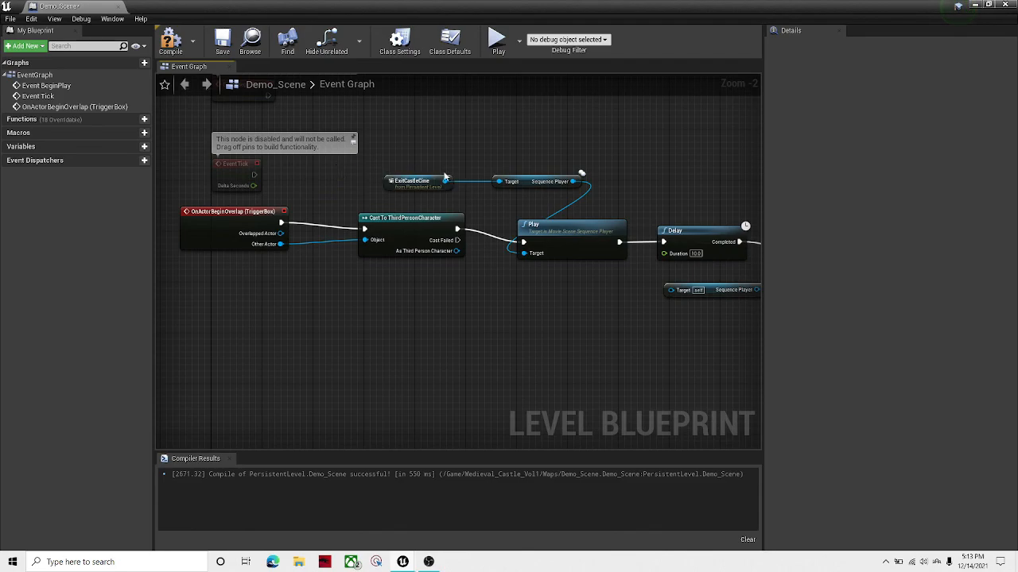
- Try a second movie-scene Play node wired from the Sequence Player output, and delete it again
{"action": "scroll", "coordinate": [525, 182], "scroll_direction": "up", "scroll_amount": 2}
{"action": "right_click_drag", "start_coordinate": [632, 235], "coordinate": [558, 188]}
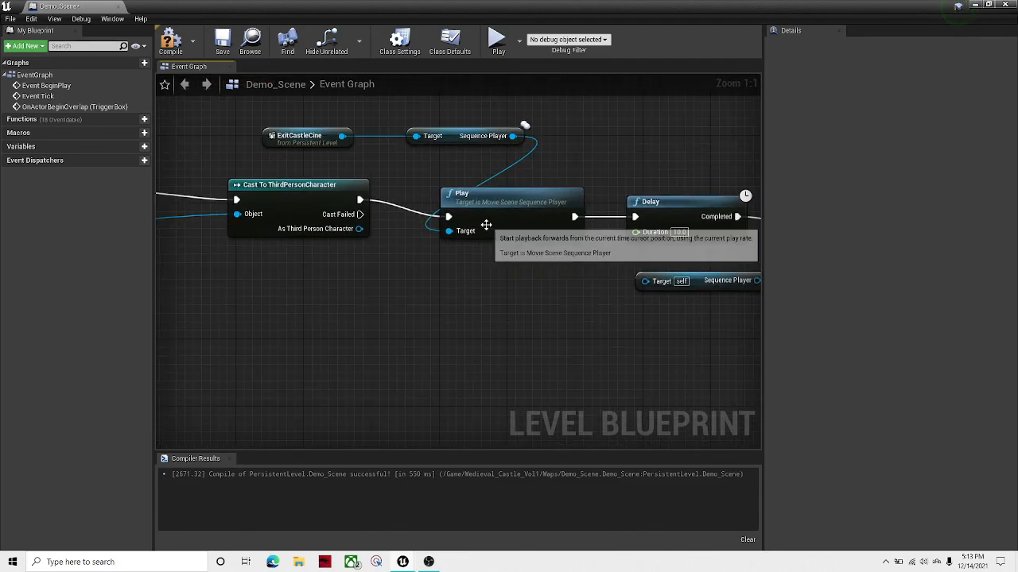
{"action": "left_click_drag", "start_coordinate": [513, 136], "coordinate": [597, 137]}
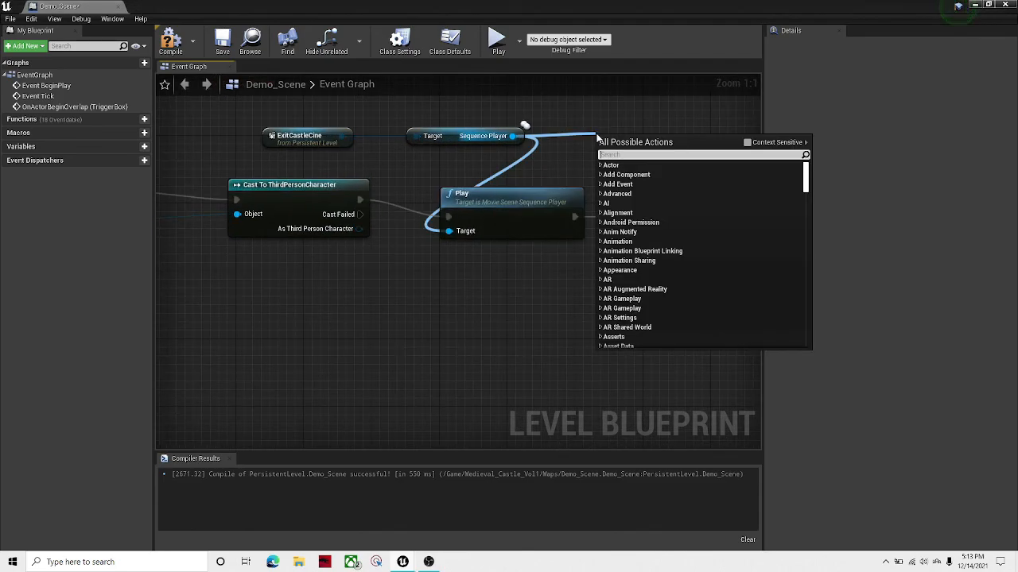
{"action": "type", "text": "Play"}
{"action": "key", "text": "Up"}
{"action": "key", "text": "Up"}
{"action": "key", "text": "Up"}
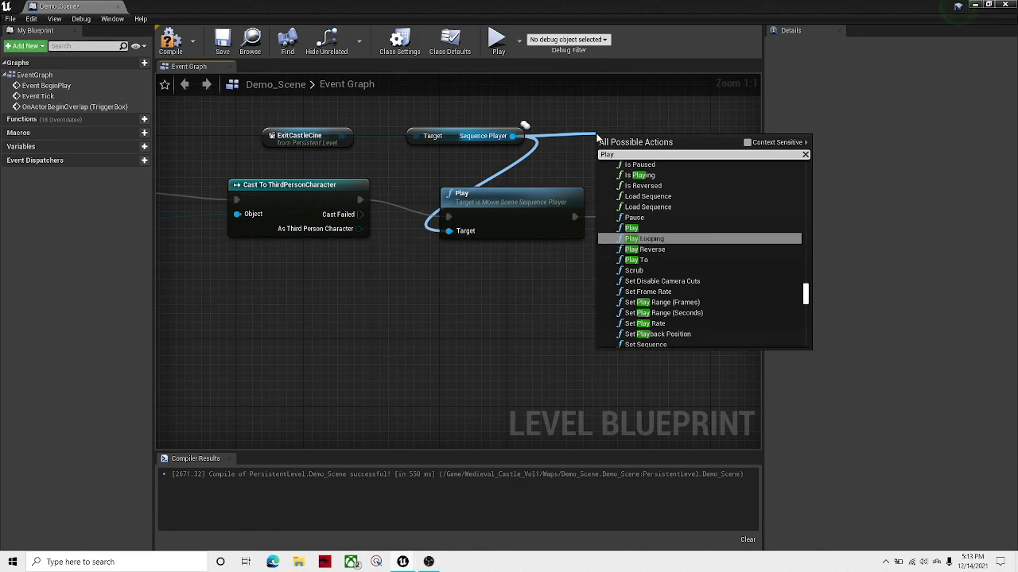
{"action": "type", "text": "\\"}
{"action": "key", "text": "BackSpace"}
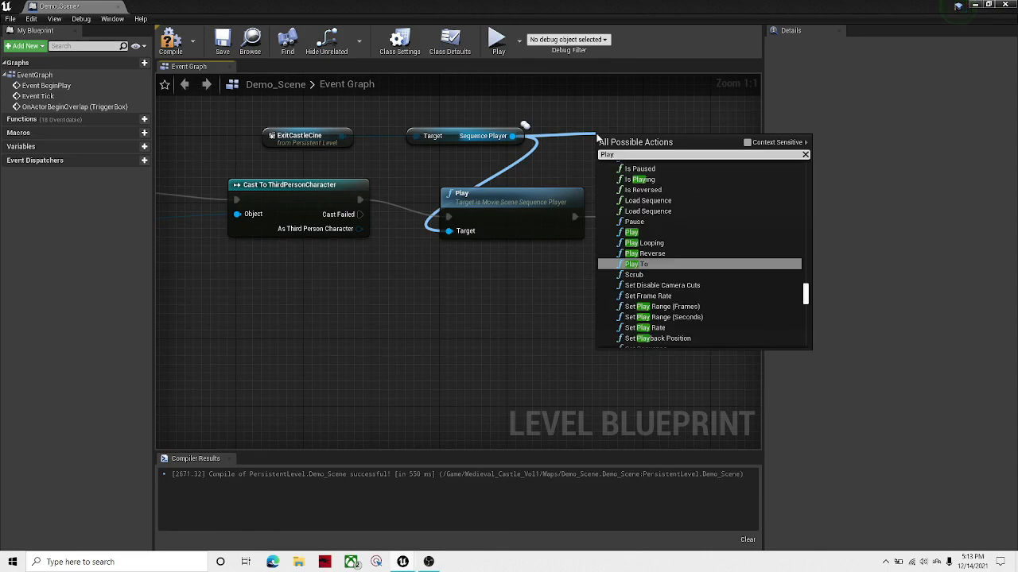
{"action": "key", "text": "Up"}
{"action": "key", "text": "Up"}
{"action": "key", "text": "Up"}
{"action": "key", "text": "Up"}
{"action": "key", "text": "Down"}
{"action": "key", "text": "Return"}
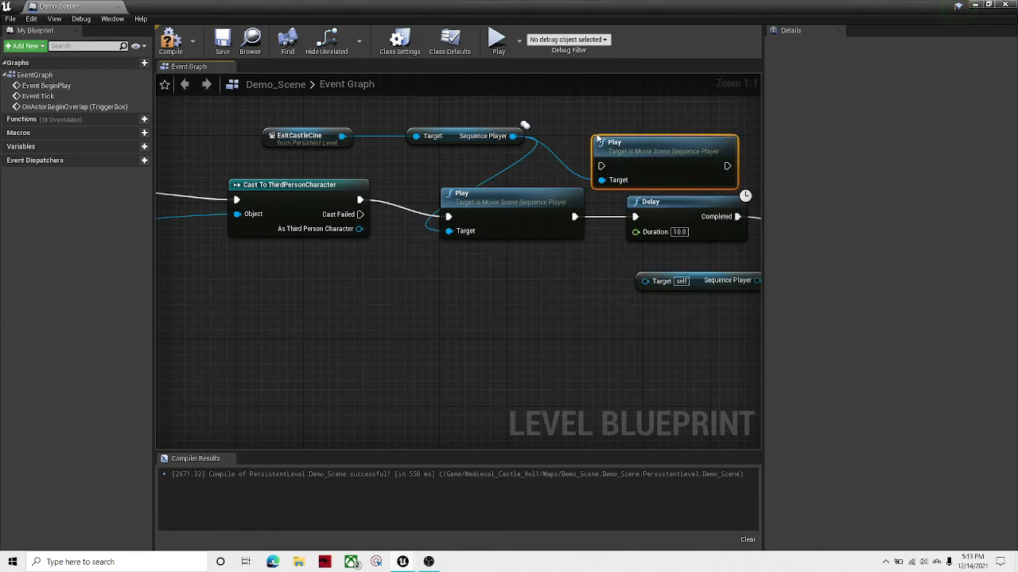
{"action": "right_click_drag", "start_coordinate": [596, 215], "coordinate": [506, 233]}
{"action": "key", "text": "Delete"}
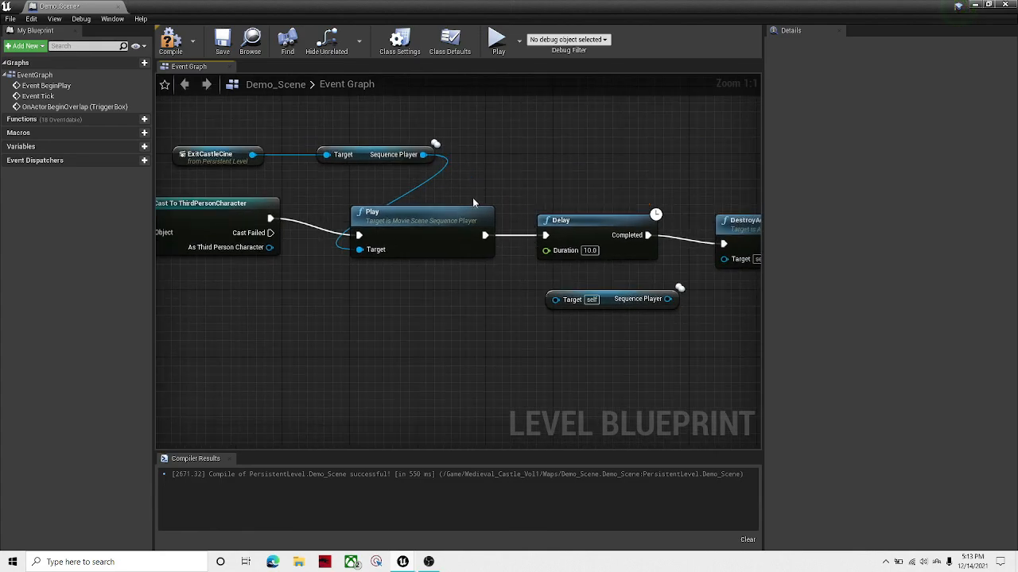
- Check the ExitCastleCine sequence's camera tracks in Sequencer, and close its window
{"action": "right_click_drag", "start_coordinate": [699, 237], "coordinate": [596, 248]}
{"action": "left_click", "coordinate": [409, 534]}
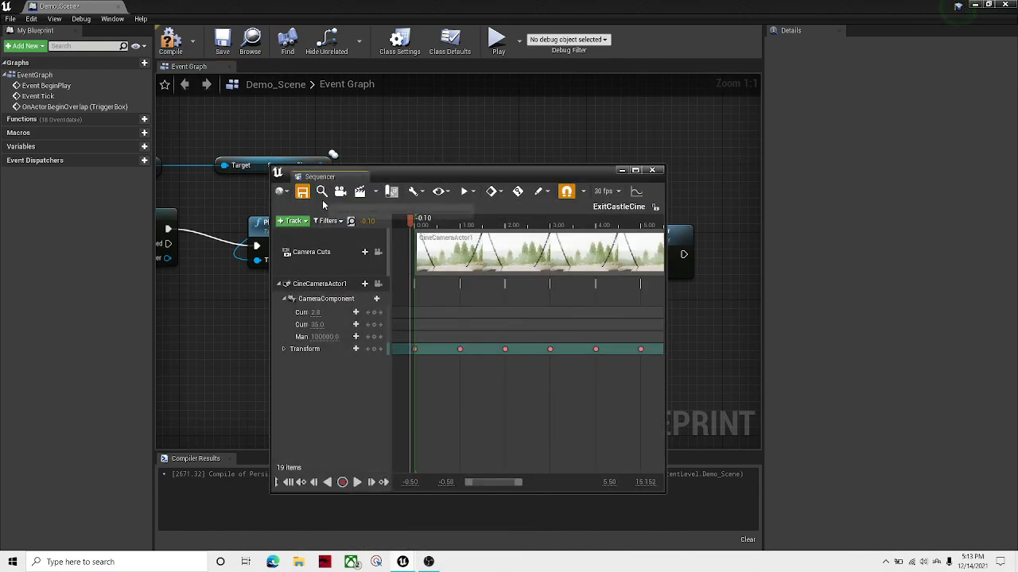
{"action": "left_click", "coordinate": [652, 170]}
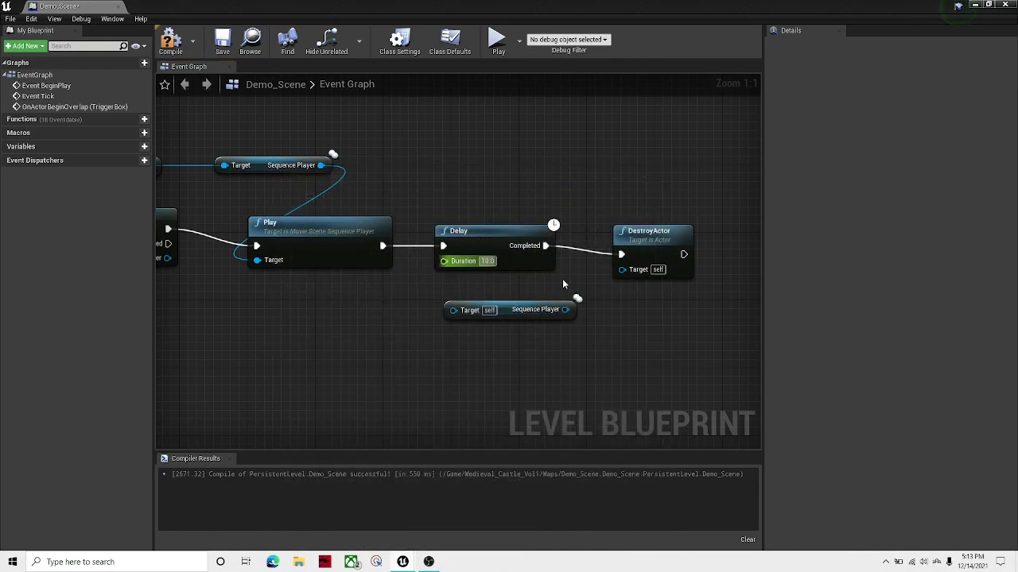
- Align the DestroyActor node with the Delay node's Completed output and compile the level blueprint
{"action": "right_click_drag", "start_coordinate": [620, 261], "coordinate": [518, 239]}
{"action": "mouse_move", "coordinate": [547, 230]}
{"action": "left_mouse_down"}
{"action": "mouse_move", "coordinate": [554, 213]}
{"action": "mouse_move", "coordinate": [551, 237]}
{"action": "mouse_move", "coordinate": [551, 227]}
{"action": "left_mouse_up"}
{"action": "left_click", "coordinate": [374, 132]}
{"action": "right_click_drag", "start_coordinate": [374, 132], "coordinate": [508, 131]}
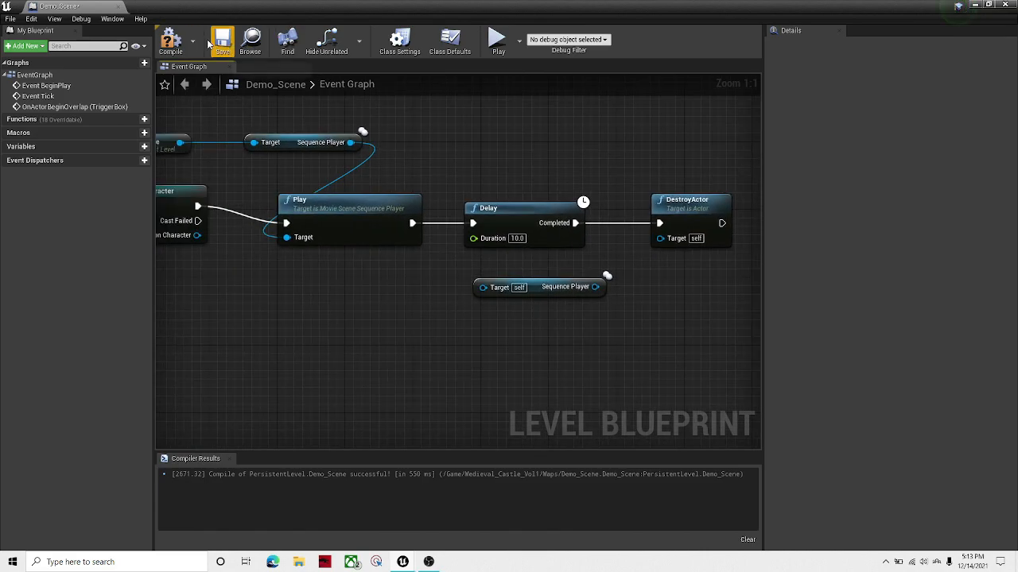
{"action": "left_click", "coordinate": [170, 40]}
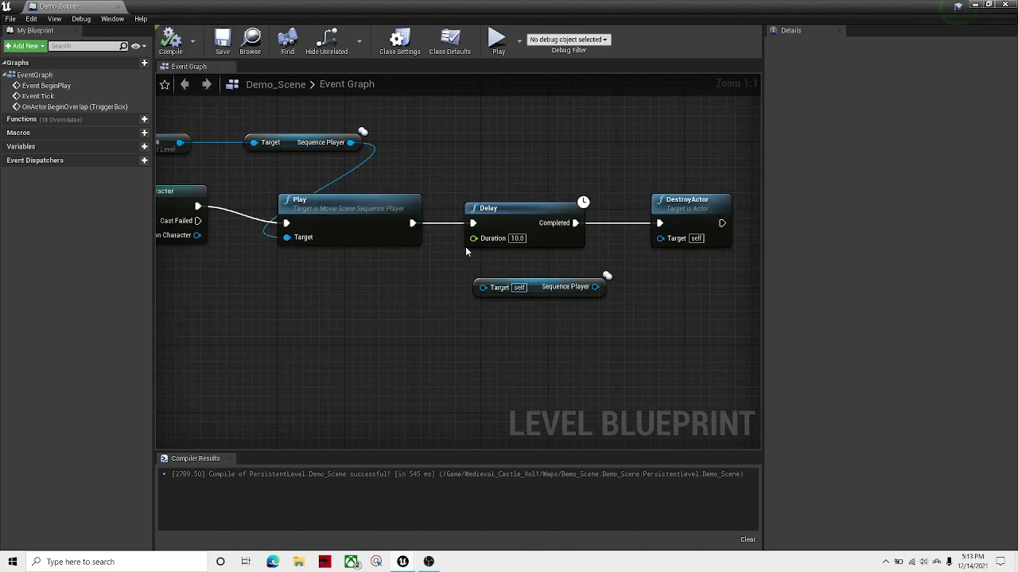
- Review the complete event chain in the level blueprint, from OnActorBeginOverlap (TriggerBox) to DestroyActor
{"action": "right_click_drag", "start_coordinate": [225, 282], "coordinate": [397, 247]}
{"action": "scroll", "coordinate": [333, 306], "scroll_direction": "down", "scroll_amount": 2}
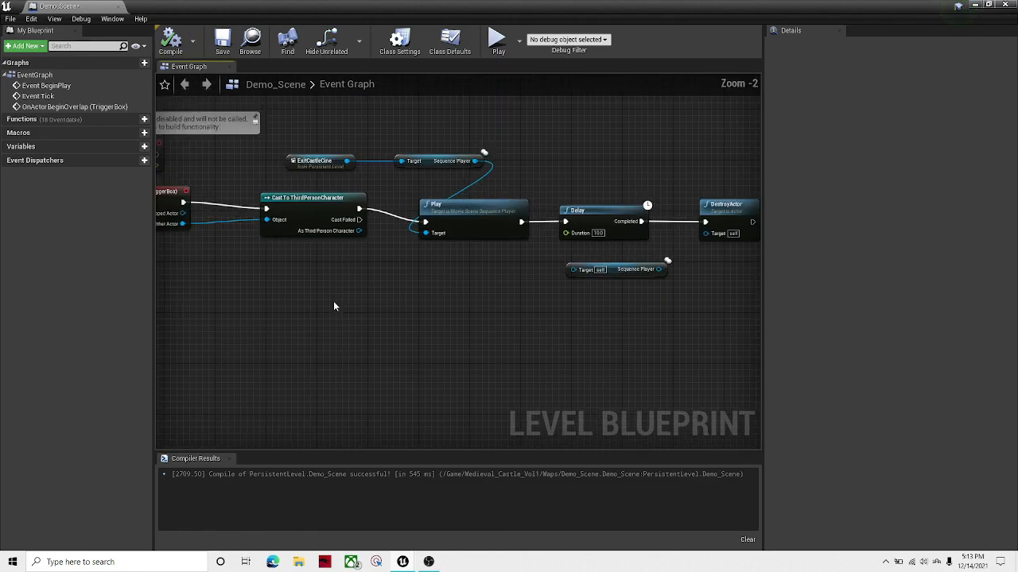
{"action": "right_click_drag", "start_coordinate": [334, 306], "coordinate": [443, 299]}
{"action": "scroll", "coordinate": [443, 300], "scroll_direction": "down", "scroll_amount": 1}
{"action": "left_click_drag", "start_coordinate": [199, 211], "coordinate": [732, 298]}
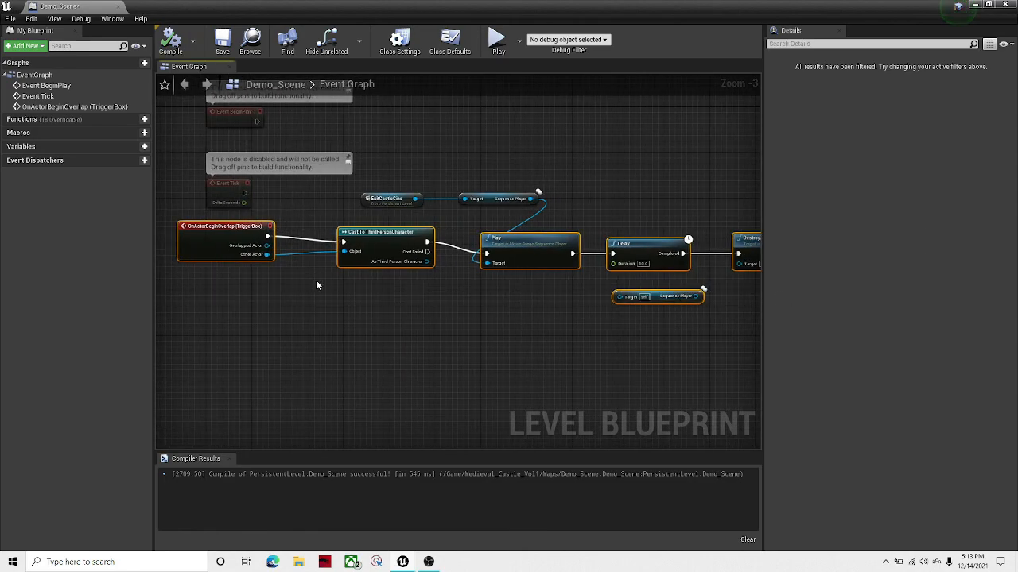
{"action": "left_click", "coordinate": [316, 281]}
{"action": "right_click_drag", "start_coordinate": [657, 327], "coordinate": [442, 307]}
- Playtest the recompiled level from the editor, running and jumping the character through the gateway and beyond the cutscene, and stop the session
{"action": "left_click", "coordinate": [975, 5]}
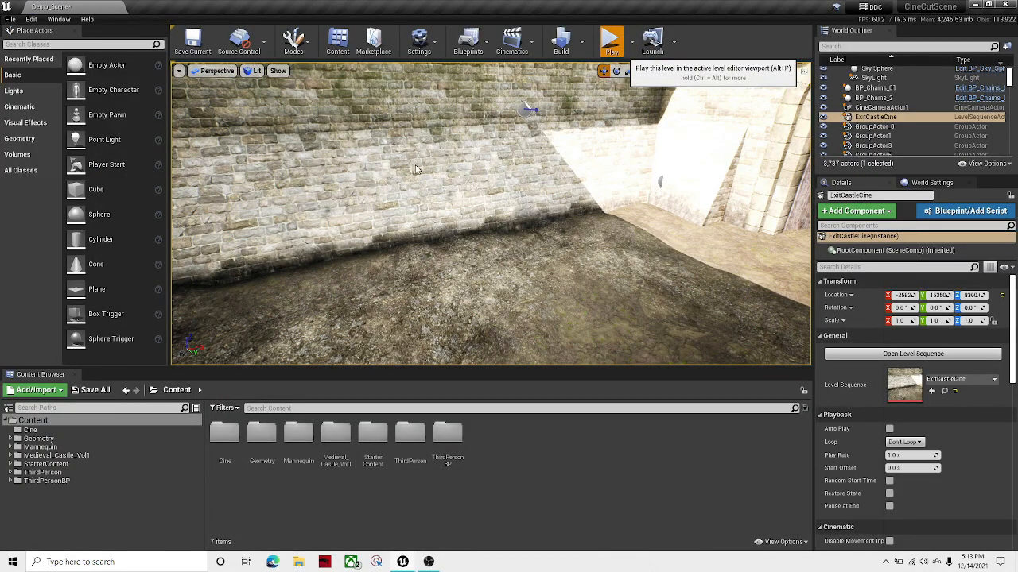
{"action": "key", "text": "w"}
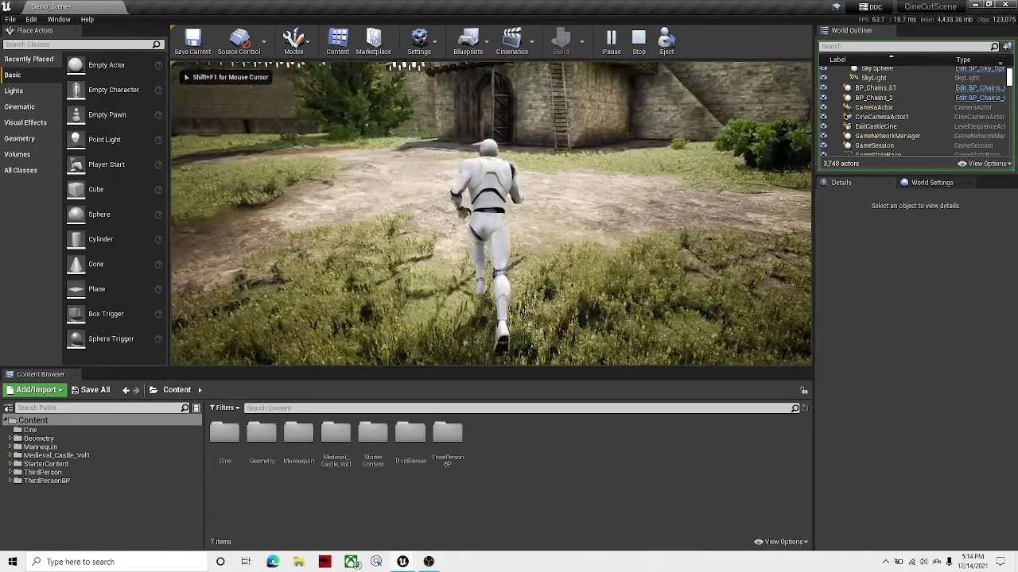
{"action": "key", "text": "space"}
{"action": "key", "text": "w"}
{"action": "key", "text": "space"}
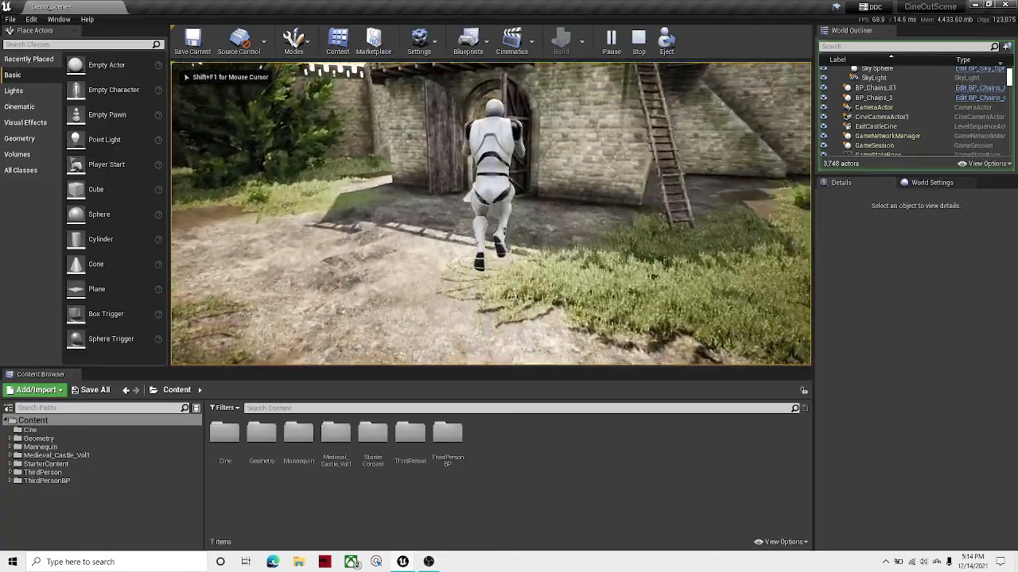
{"action": "key", "text": "w"}
{"action": "key", "text": "space"}
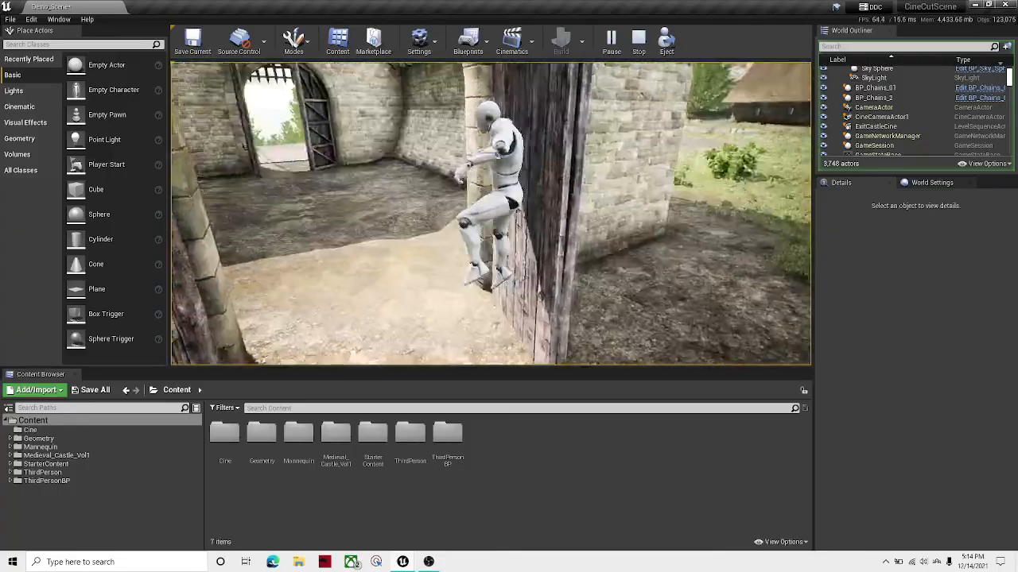
{"action": "key", "text": "w"}
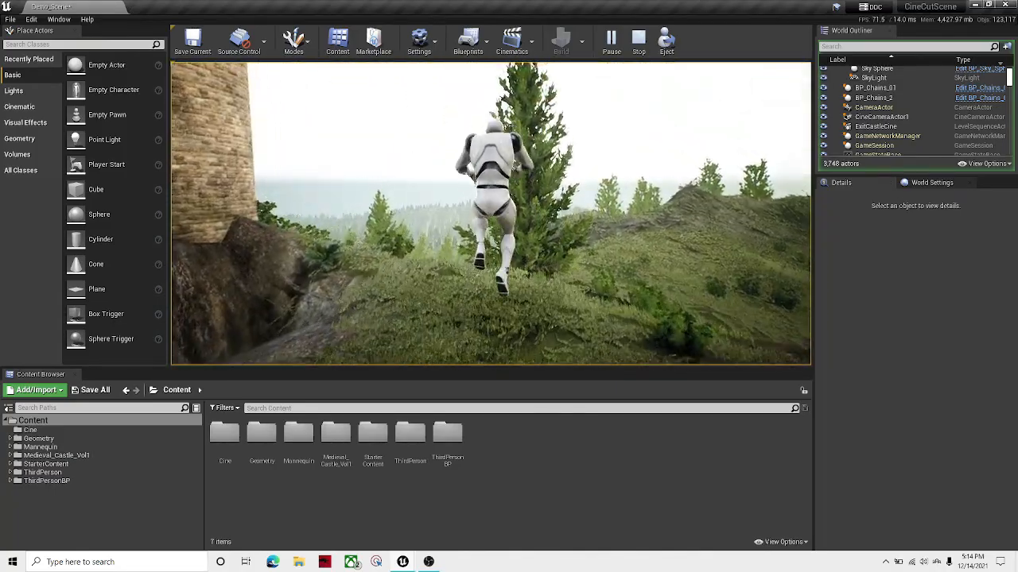
{"action": "key", "text": "Escape"}
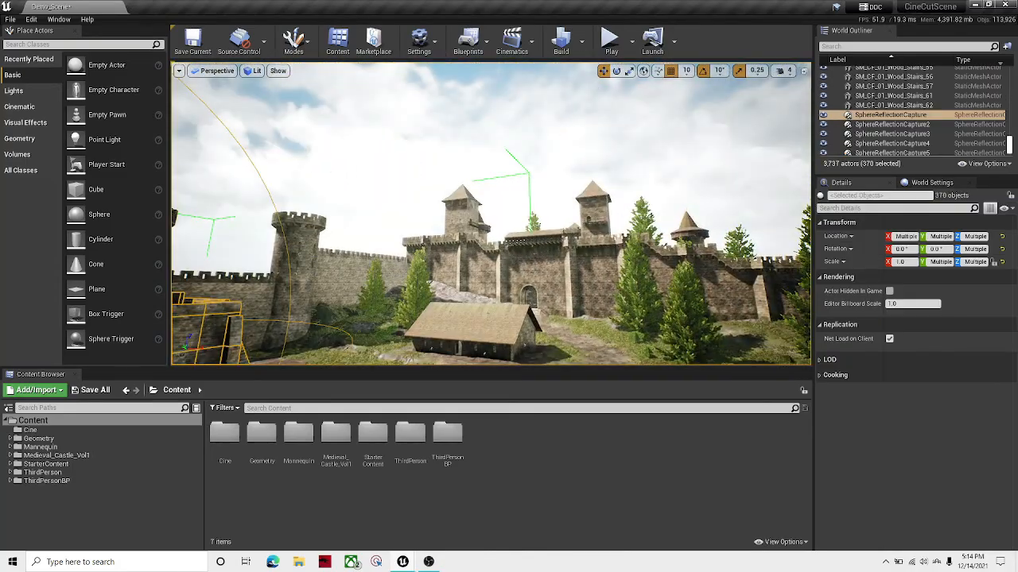
{"action": "left_click", "coordinate": [631, 191]}
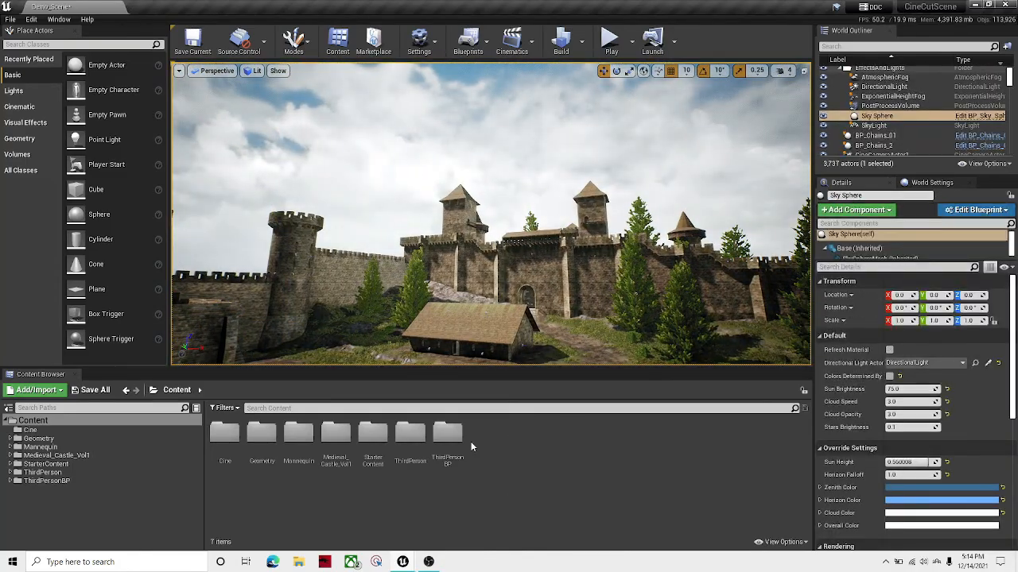